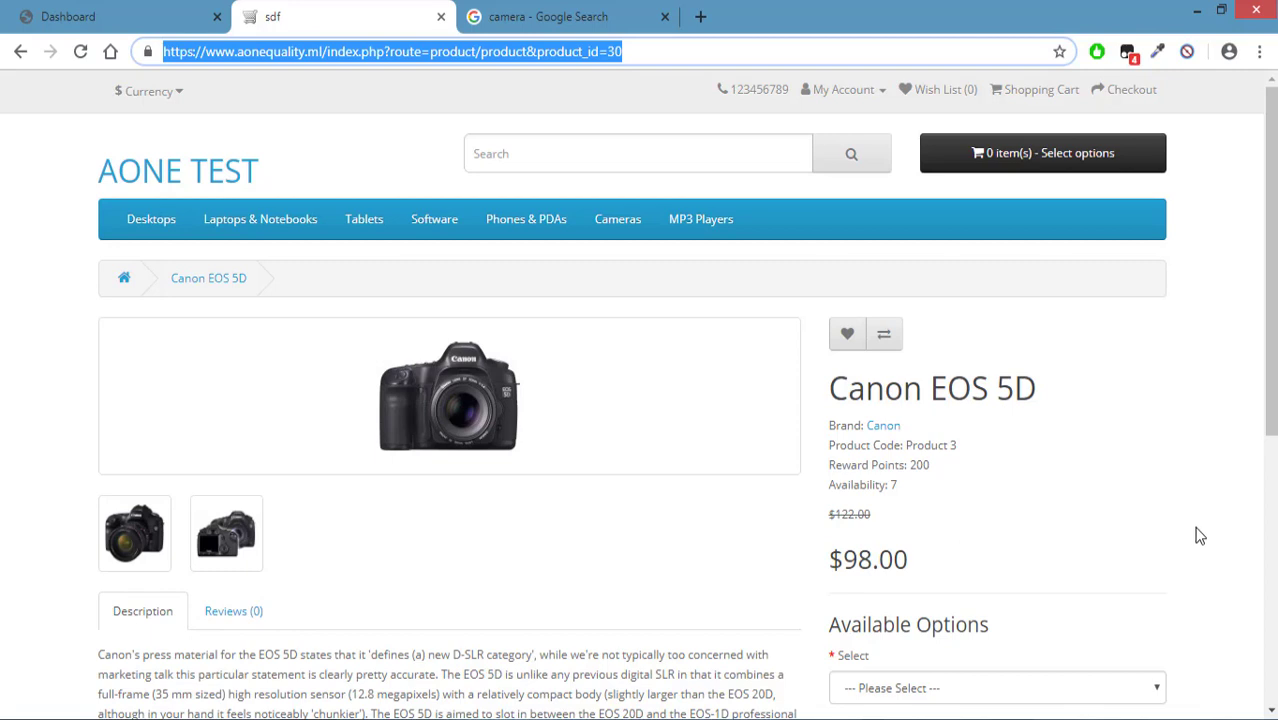
Open the storefront's home page from the Canon EOS 5D product page and inspect the format of its web address.
click(436, 58)
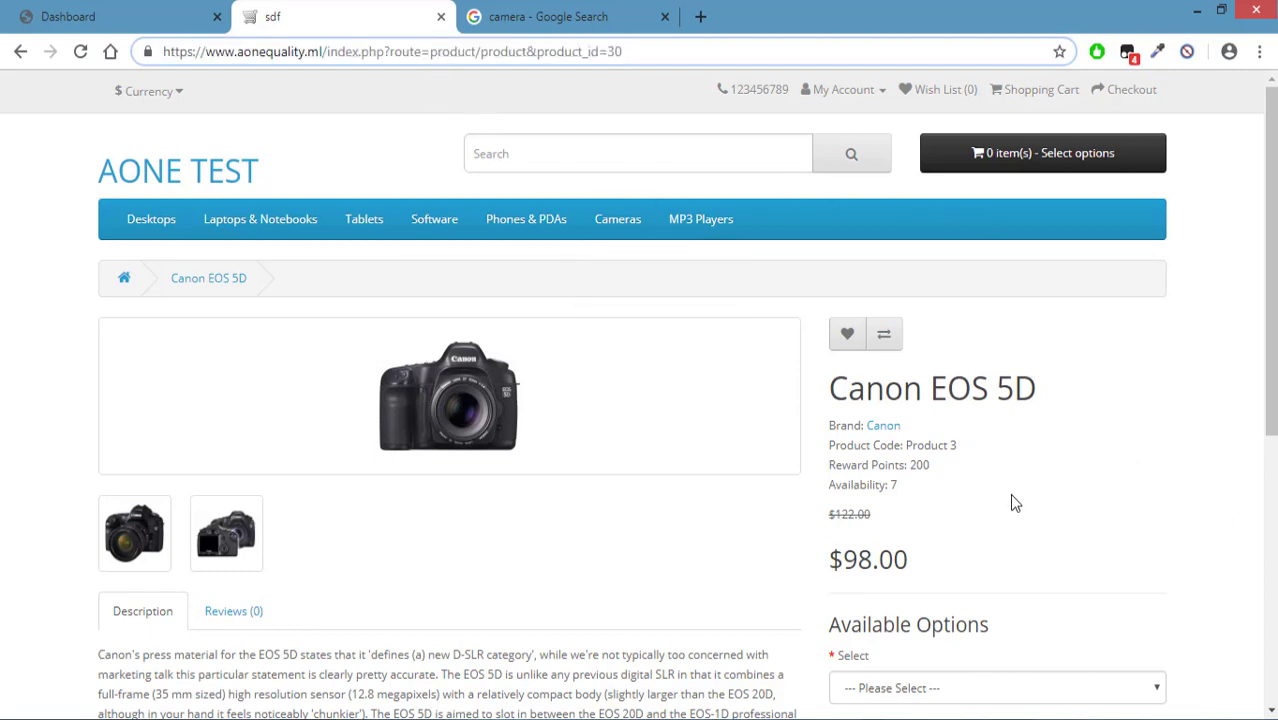
click(120, 179)
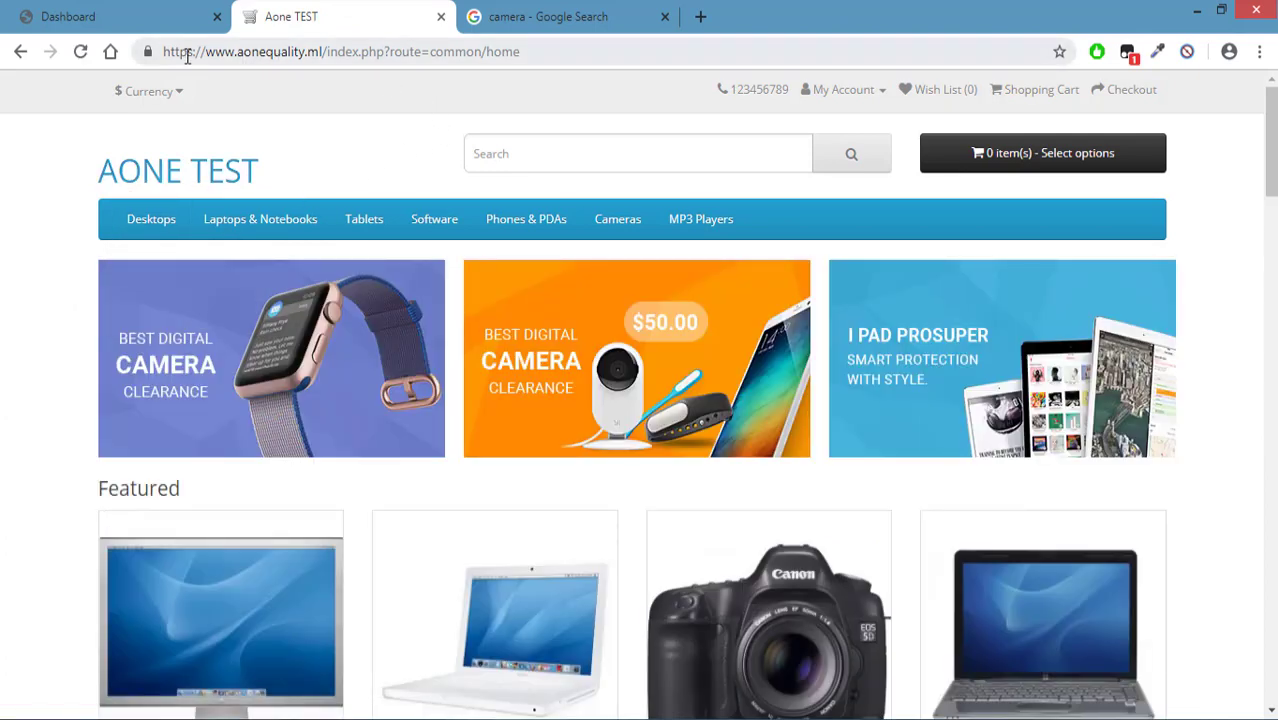
drag(165, 57, 333, 57)
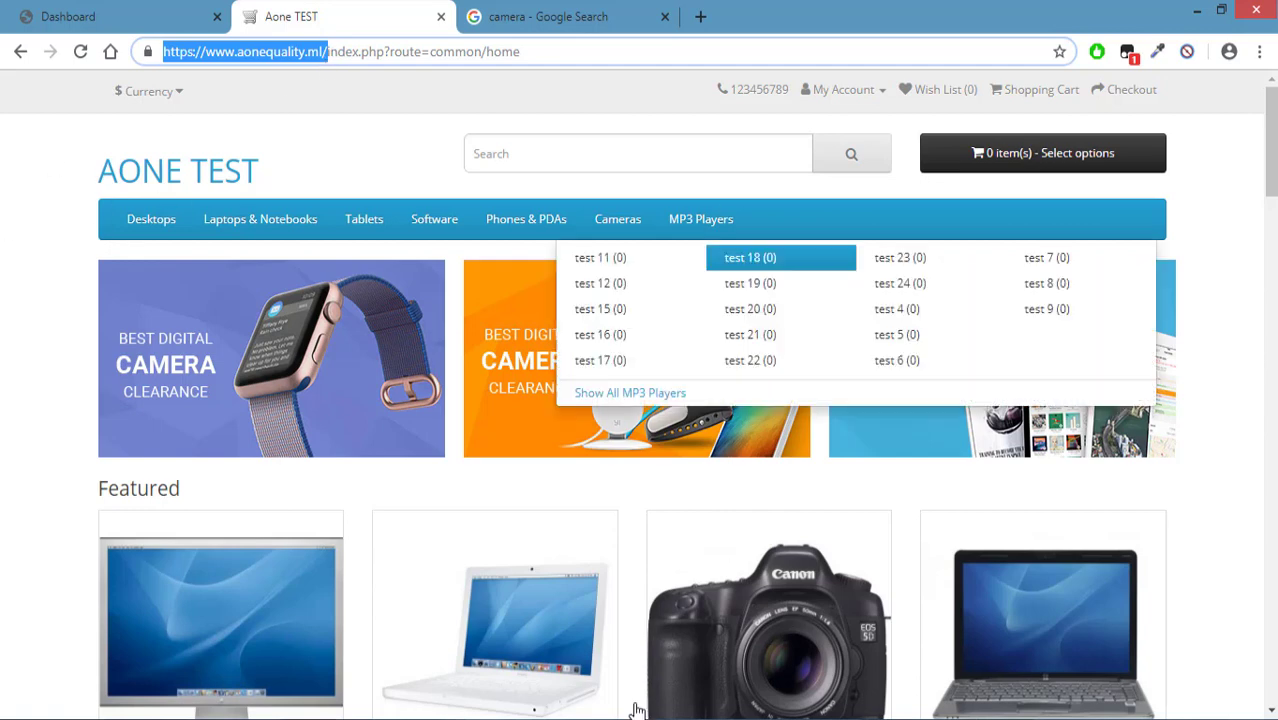
click(322, 100)
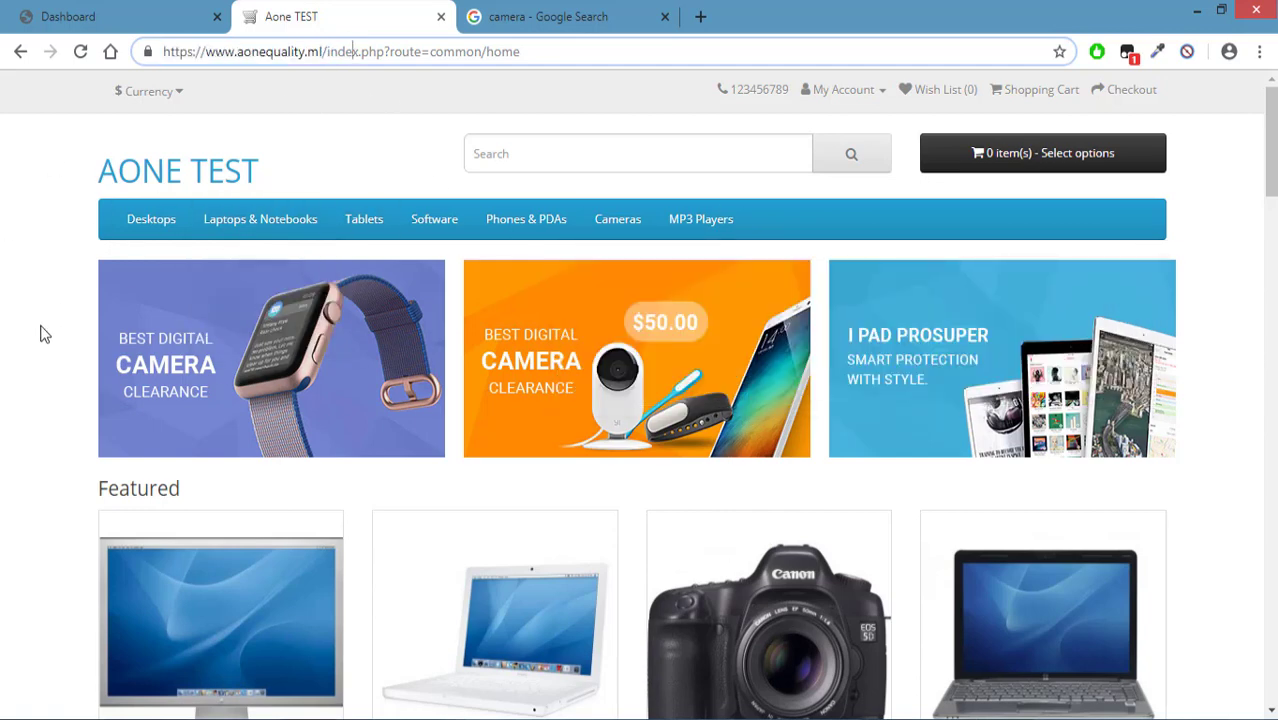
Switch to the store's admin dashboard and open the server settings of the default AONE TEST store.
click(104, 14)
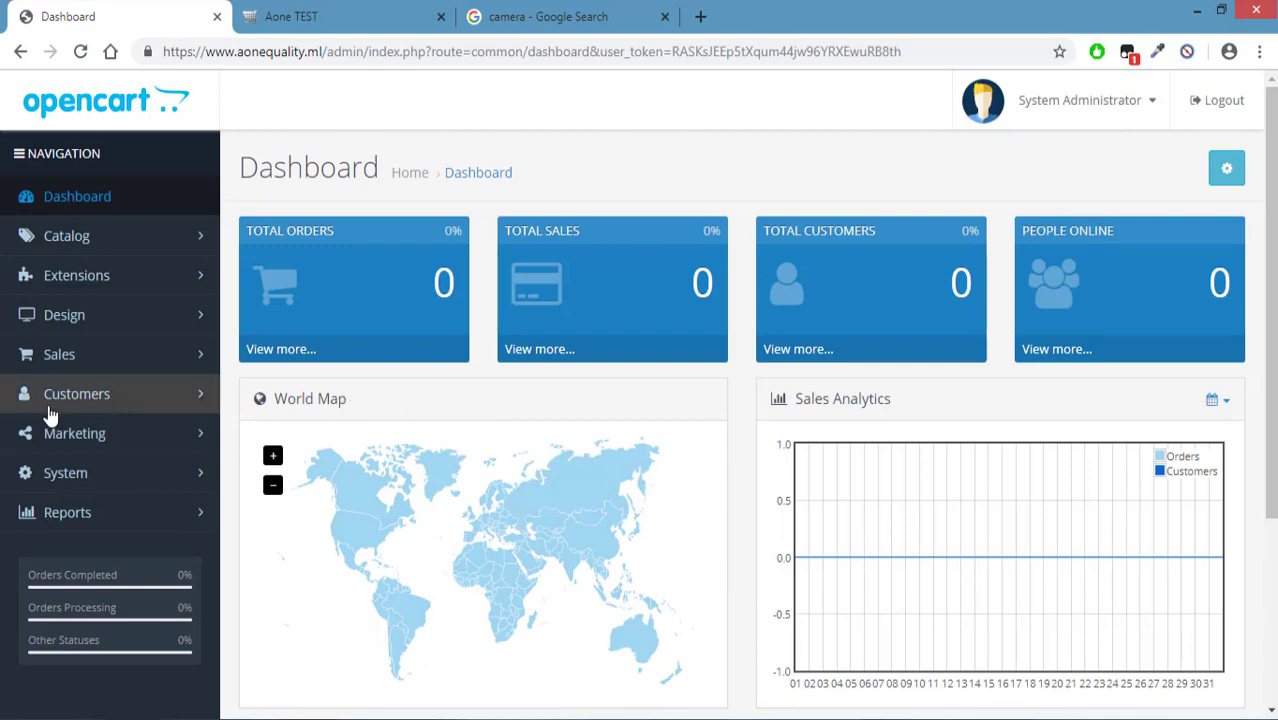
scroll(48, 414, down, 2)
click(102, 381)
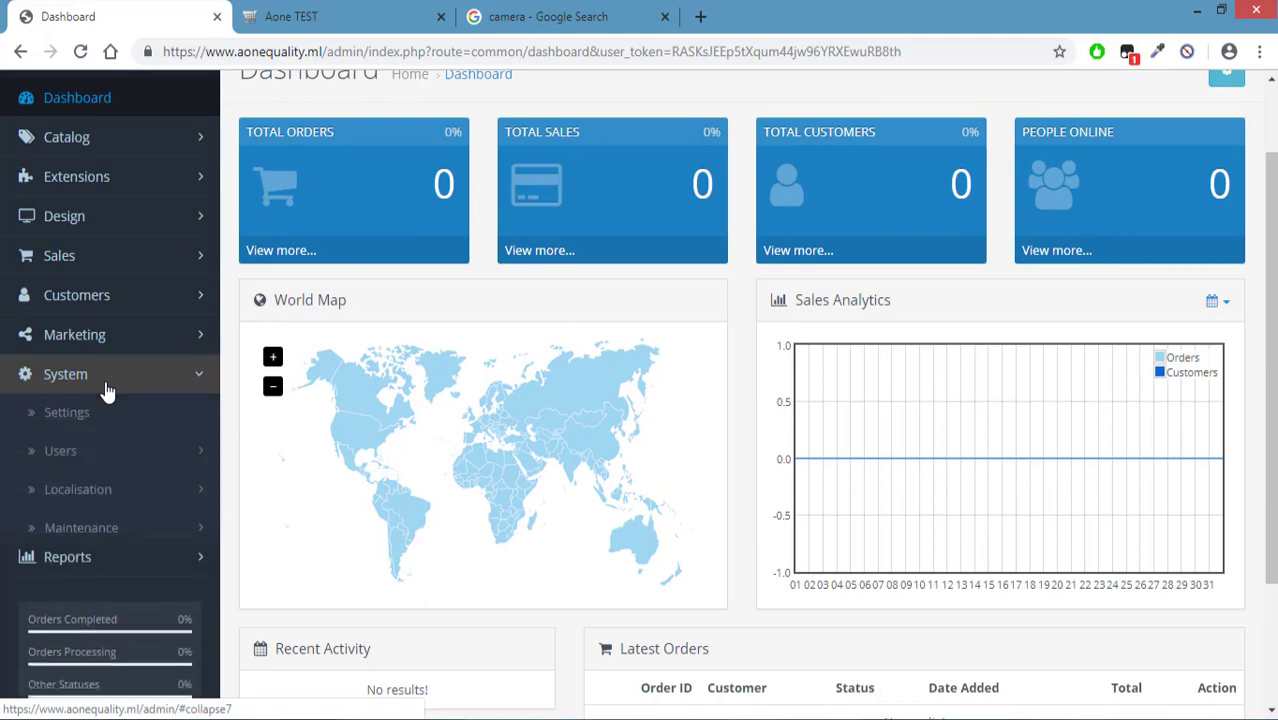
click(81, 423)
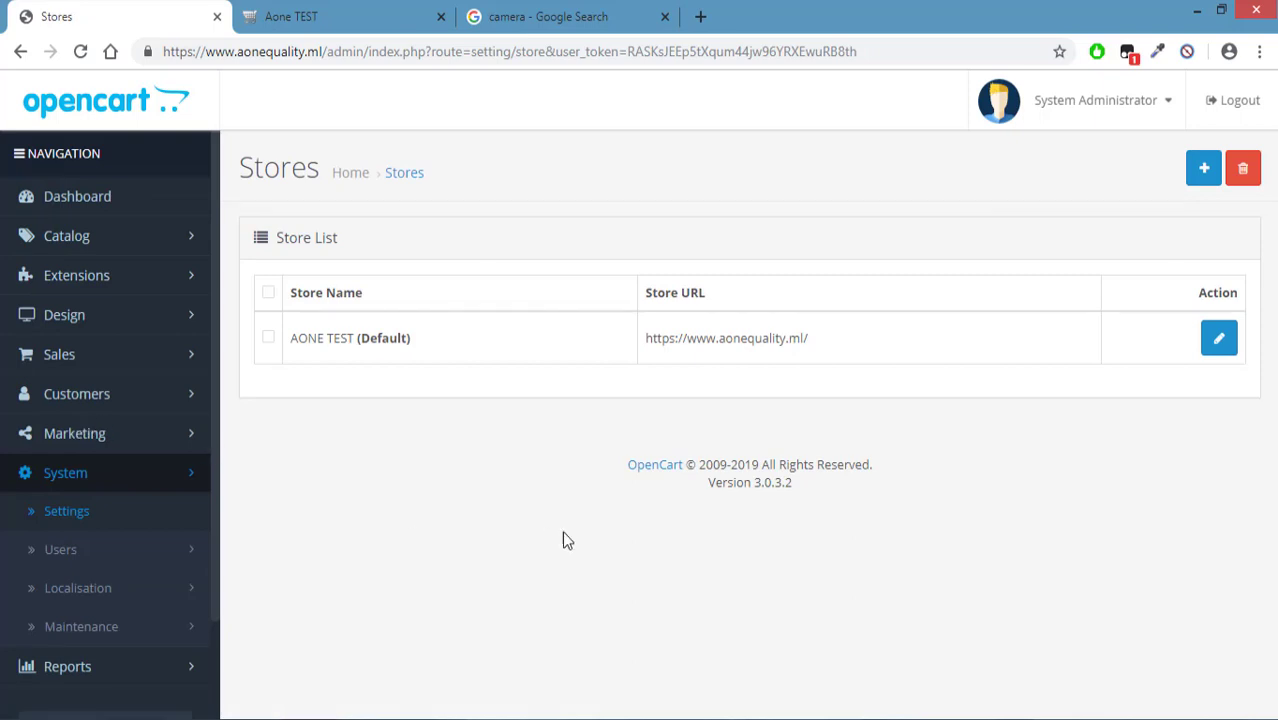
click(1219, 340)
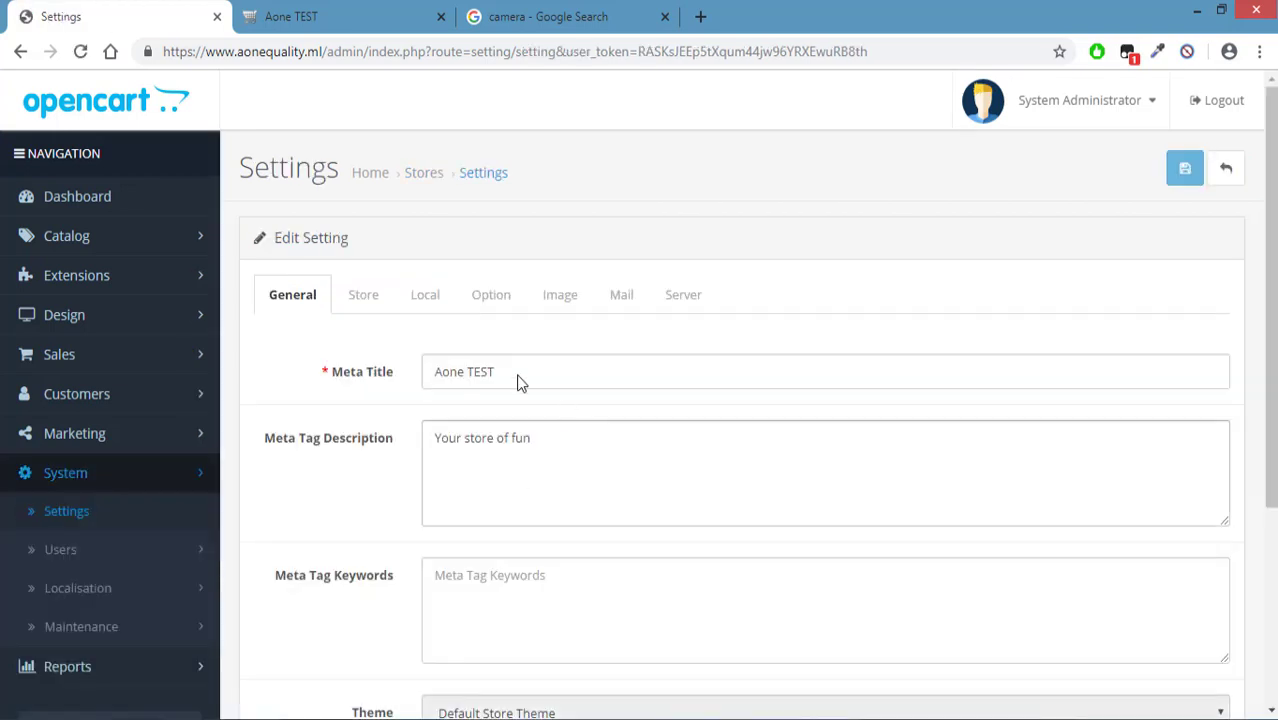
click(679, 313)
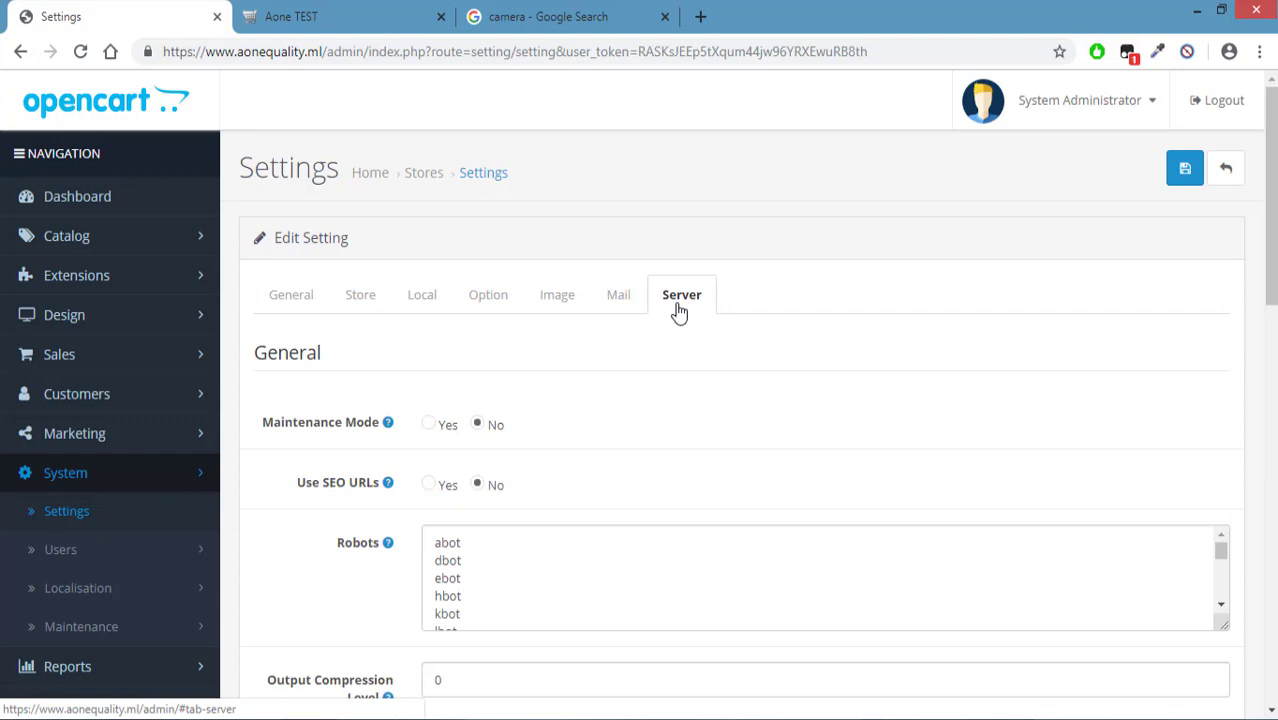
Set Use SEO URLs to Yes in the store's general server settings.
scroll(893, 337, down, 3)
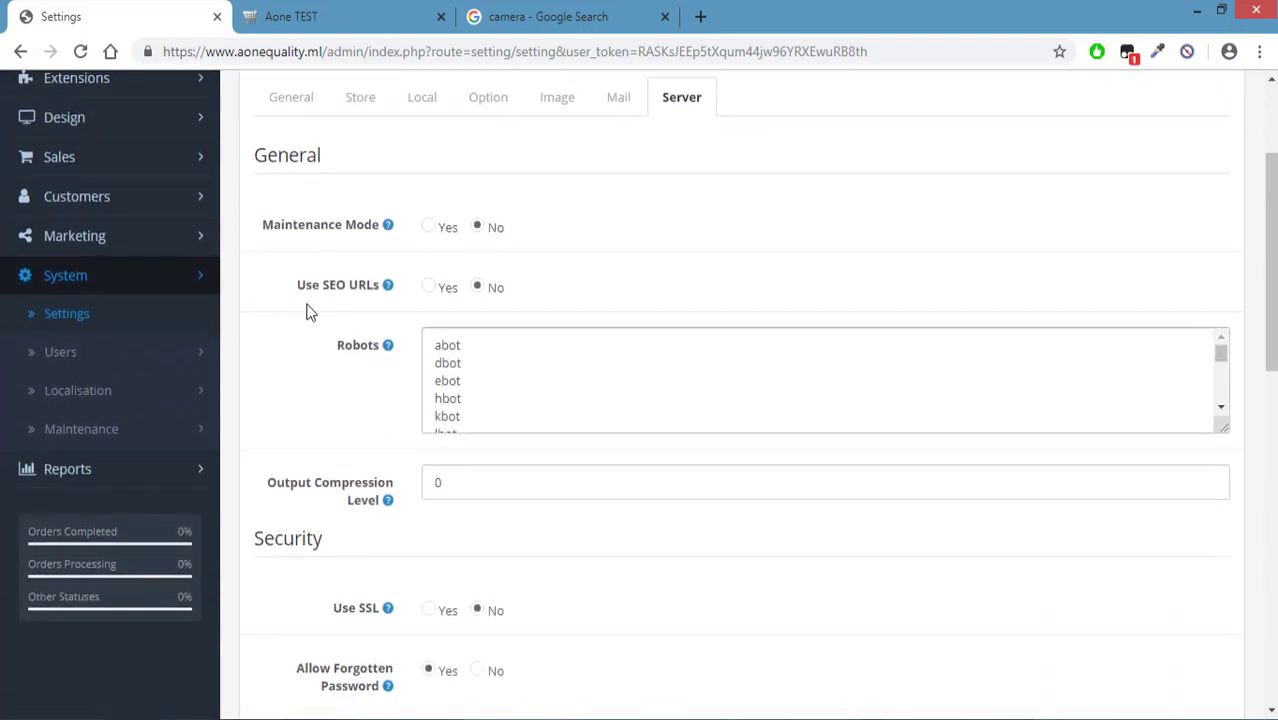
mouse_move(300, 287)
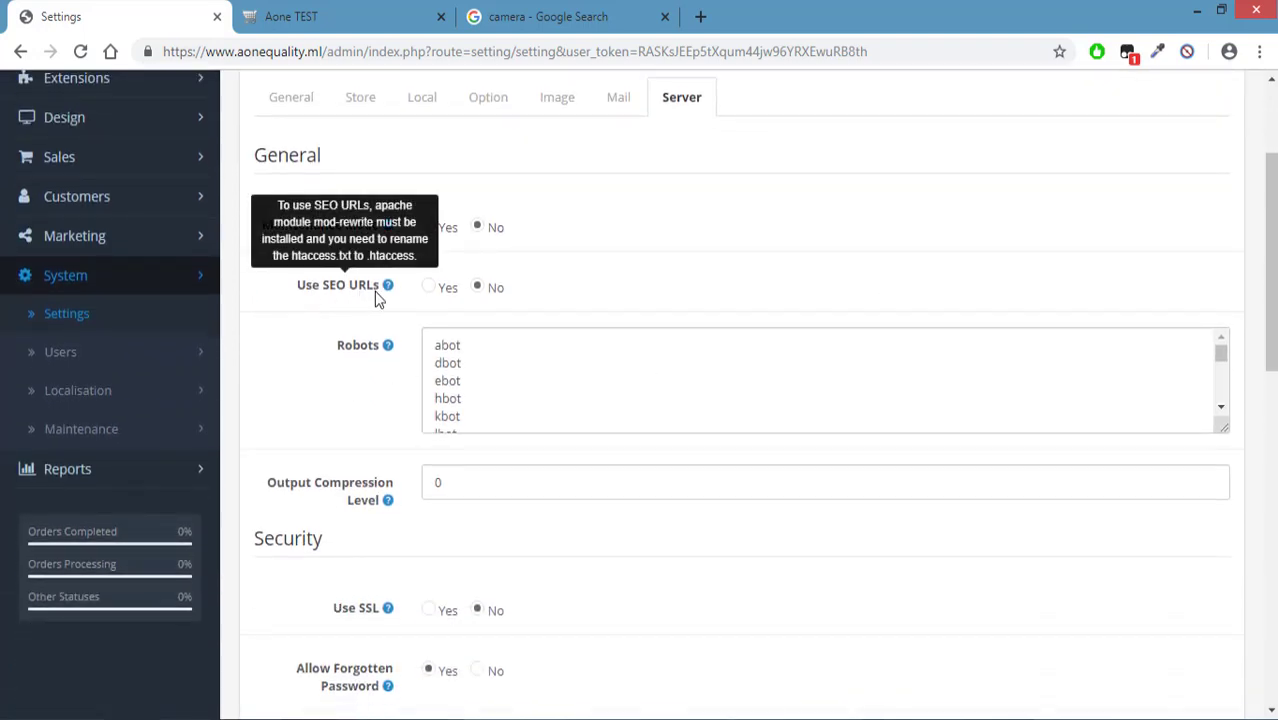
click(429, 287)
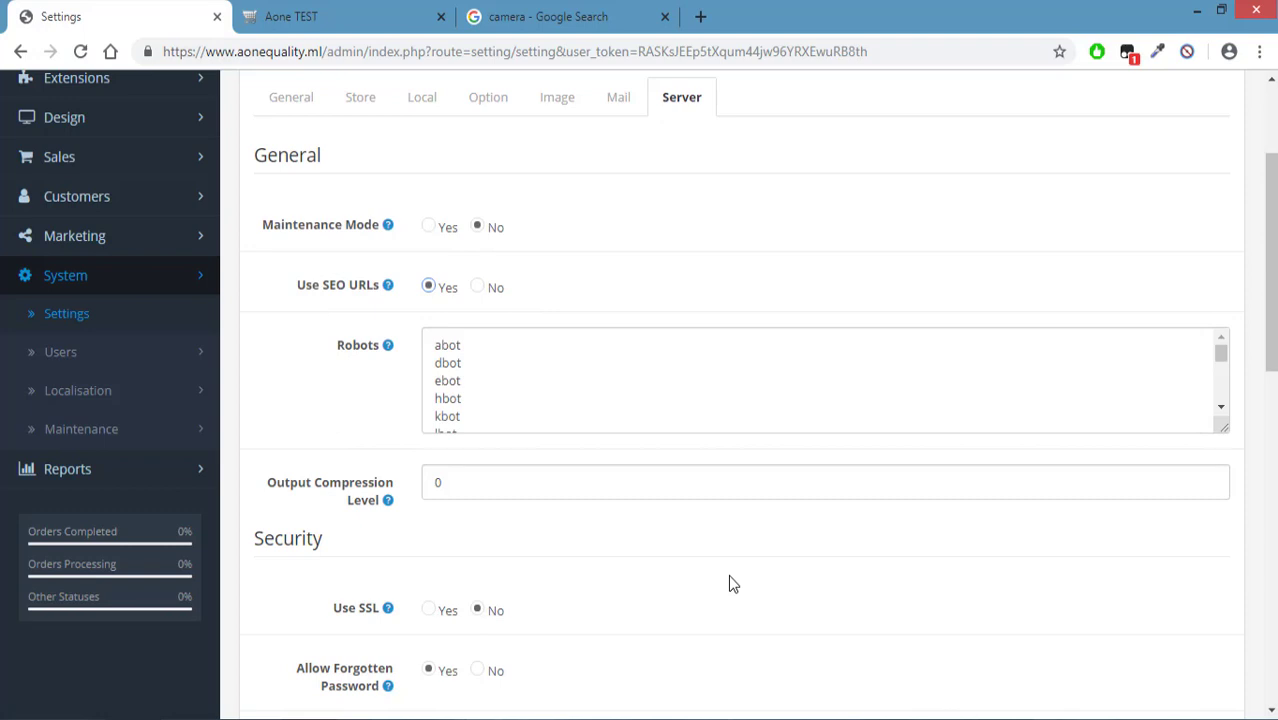
Set Use SSL to Yes in the server security settings and save the store settings.
scroll(700, 525, down, 1)
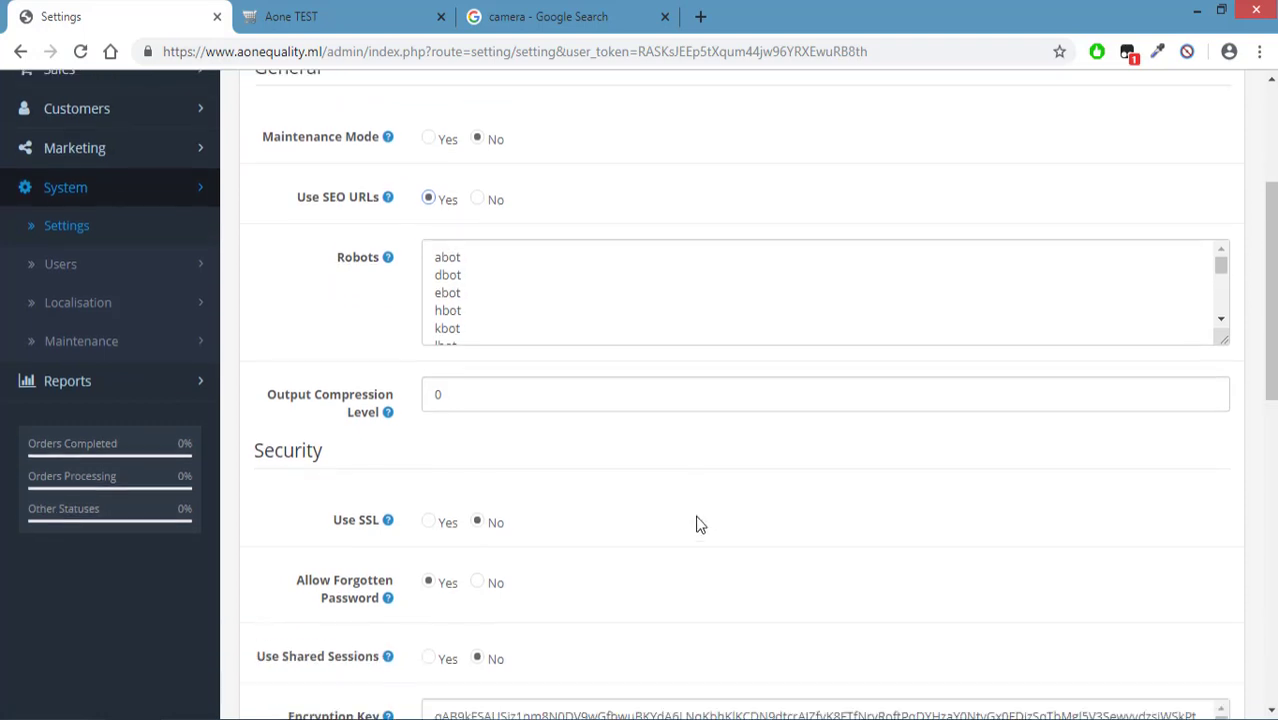
mouse_move(380, 520)
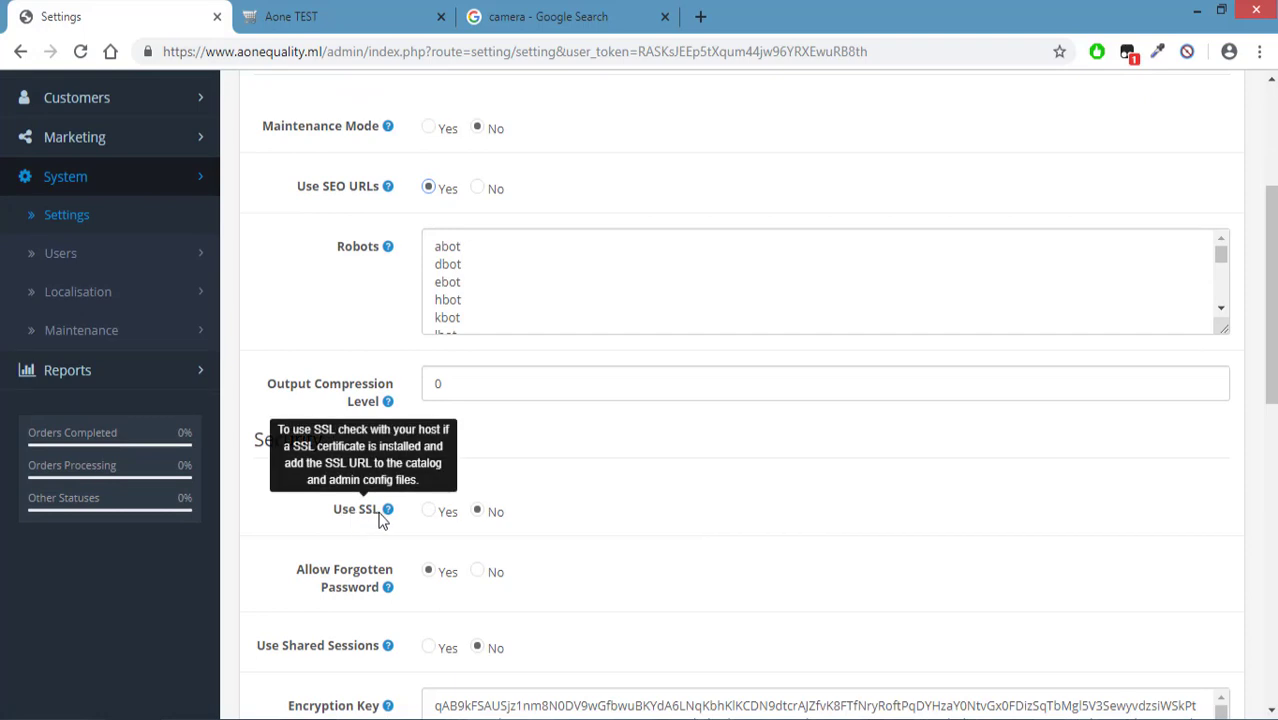
click(428, 512)
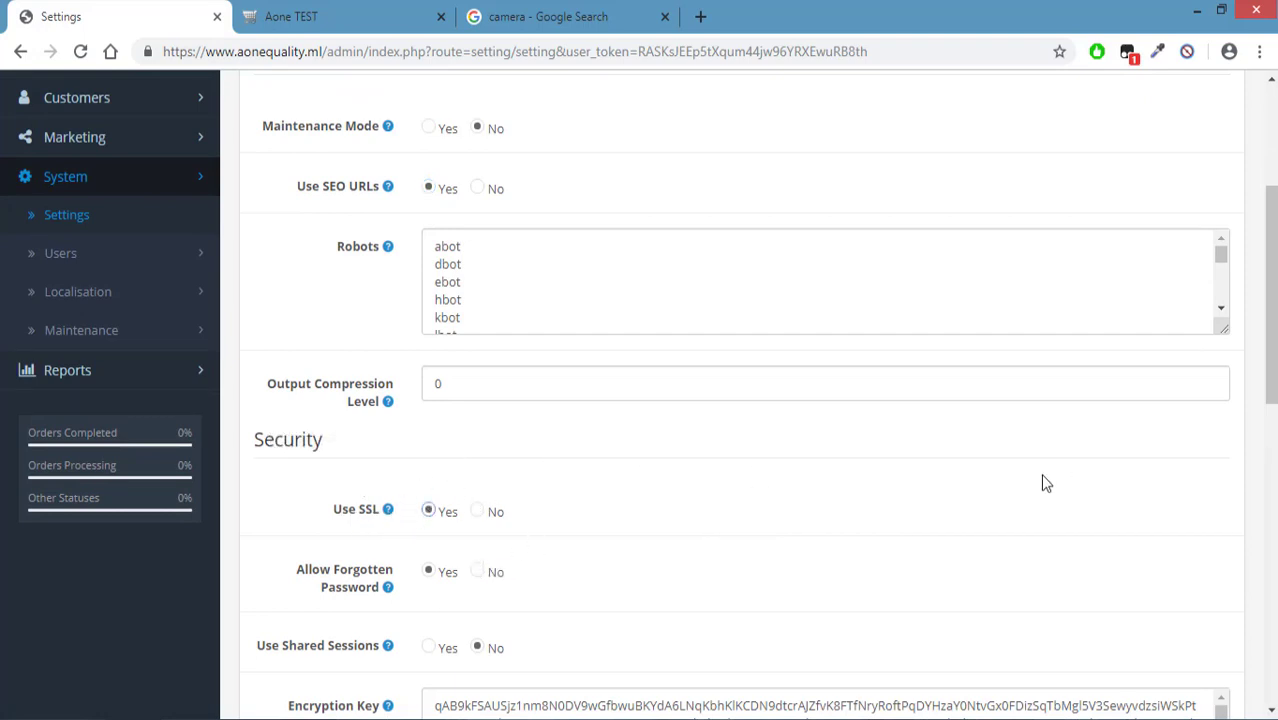
scroll(860, 380, down, 1)
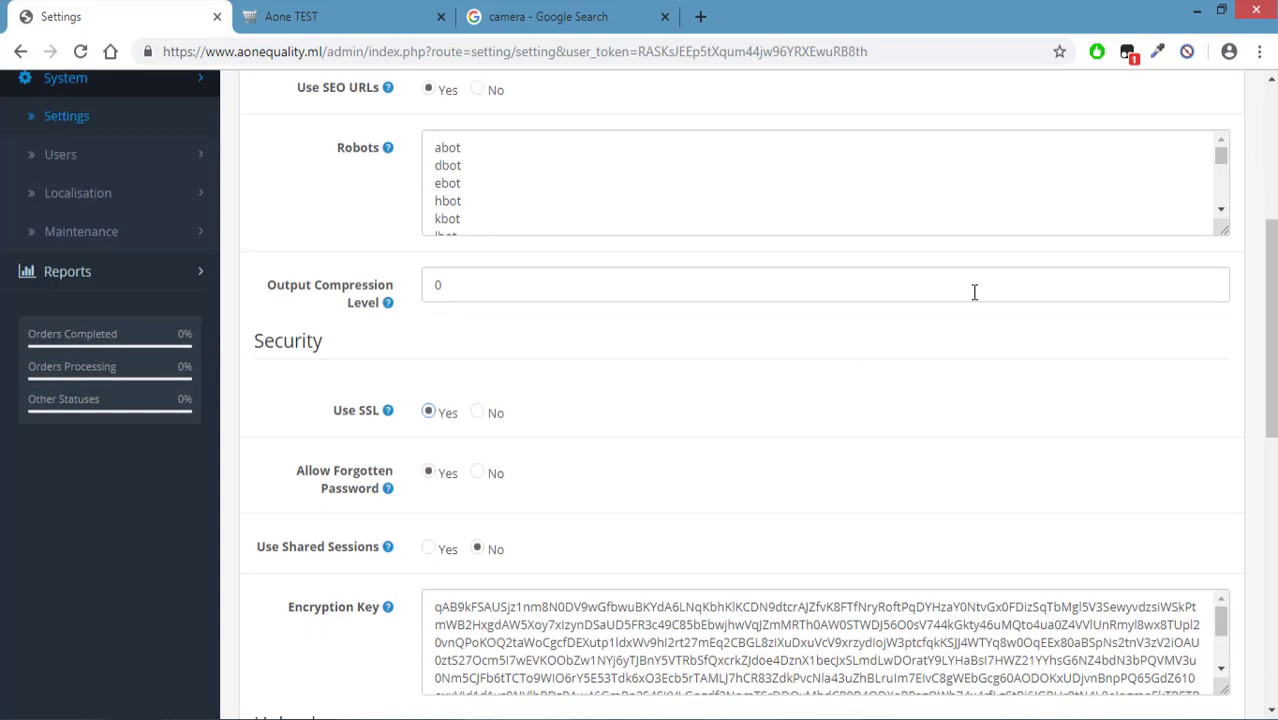
scroll(1000, 300, up, 4)
click(1185, 168)
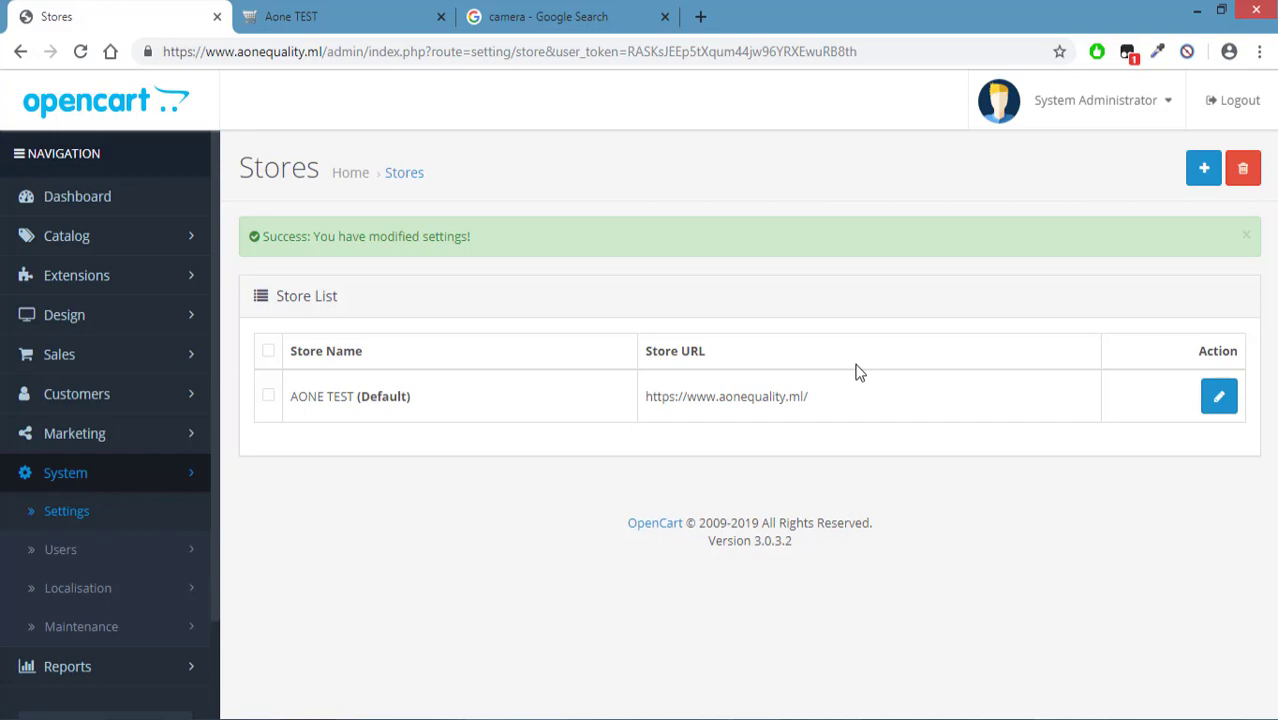
Return to the storefront, reload its home page and check the web address.
click(348, 14)
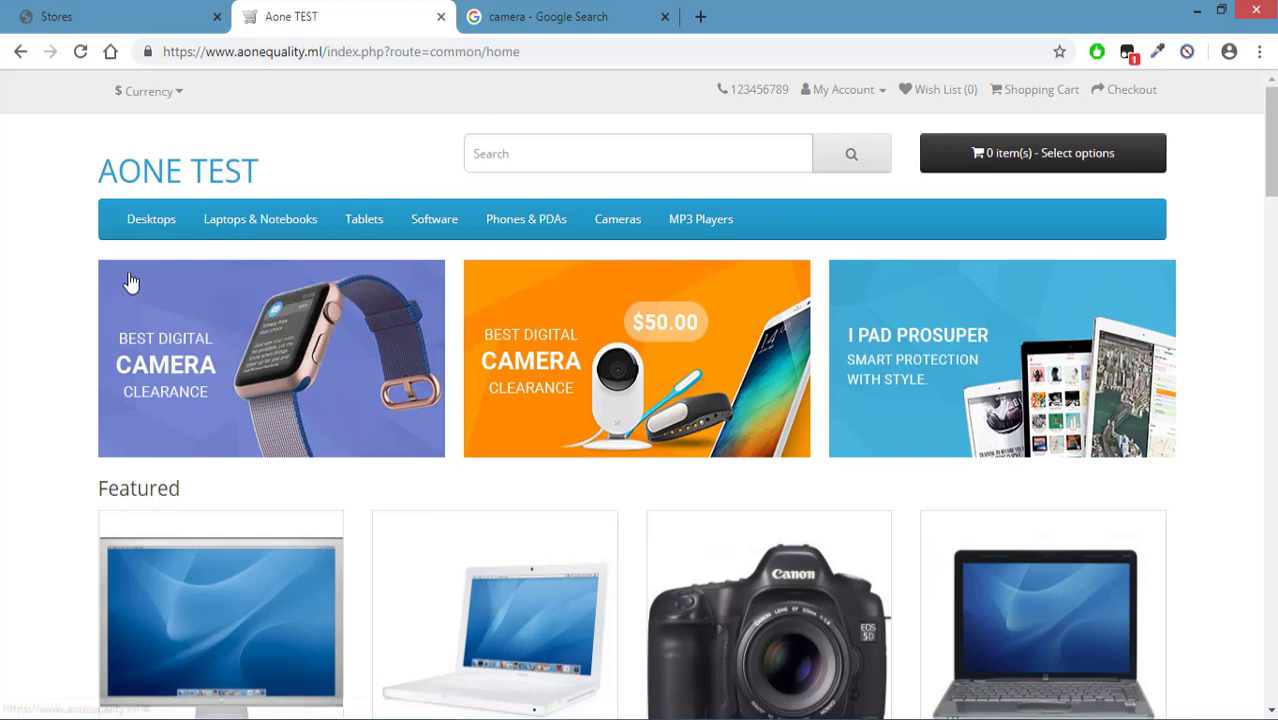
click(165, 170)
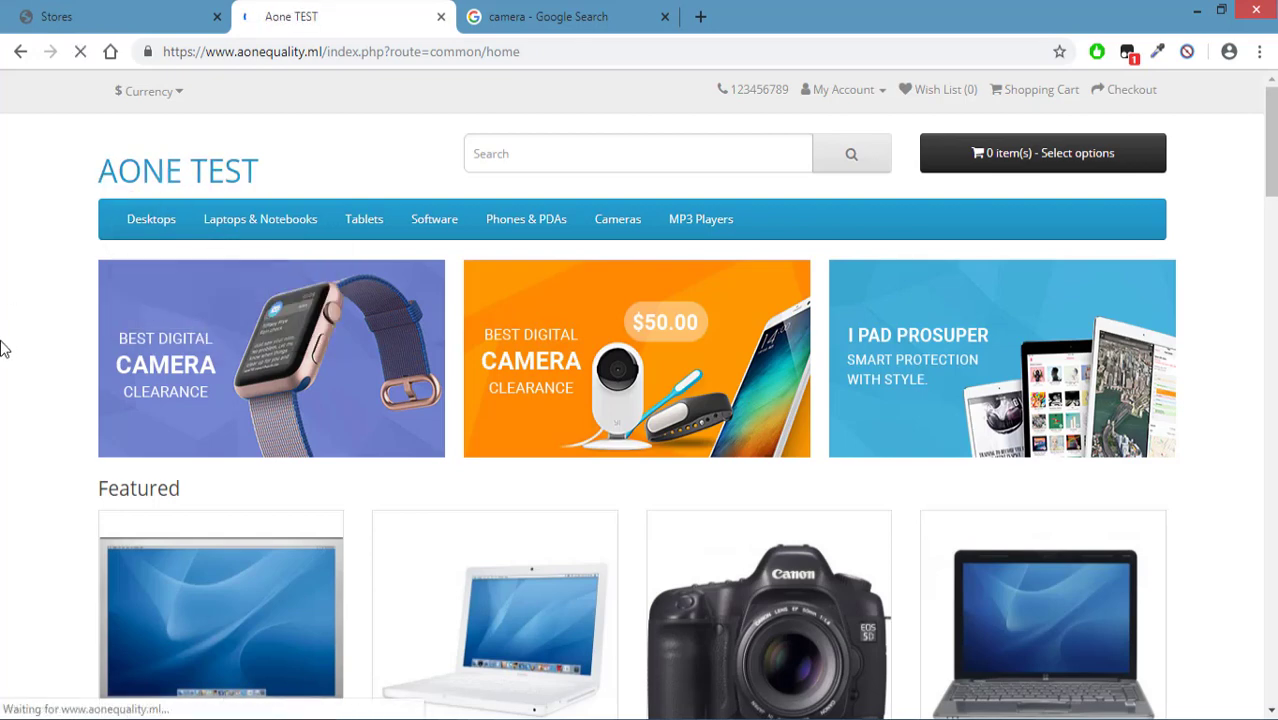
click(371, 52)
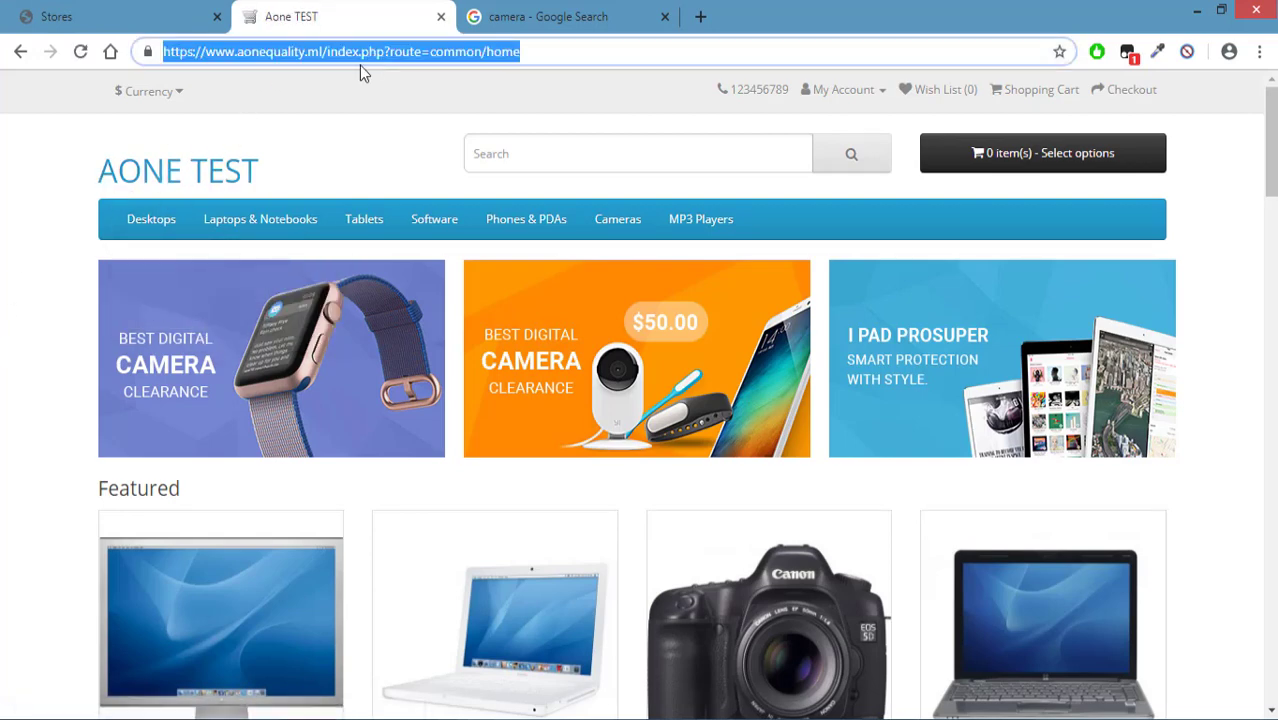
Check the Theme and SASS cache states in the admin dashboard's developer settings, and close the dialog.
click(92, 18)
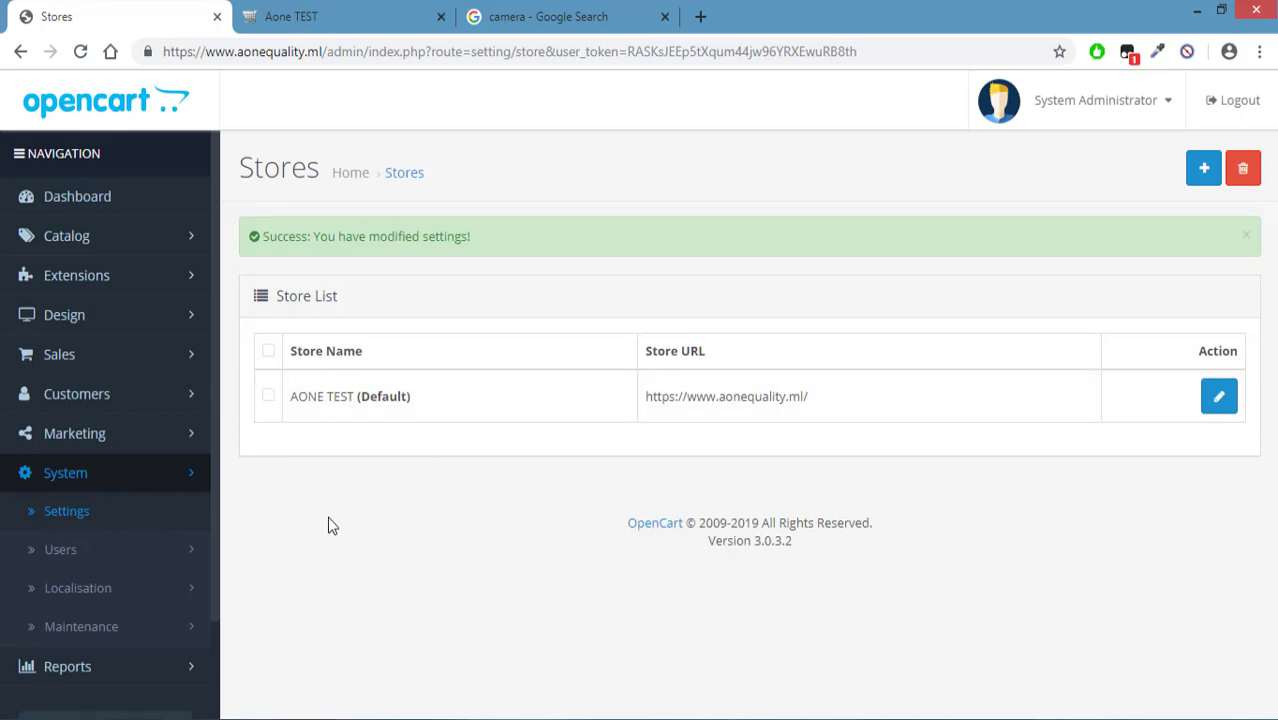
click(80, 196)
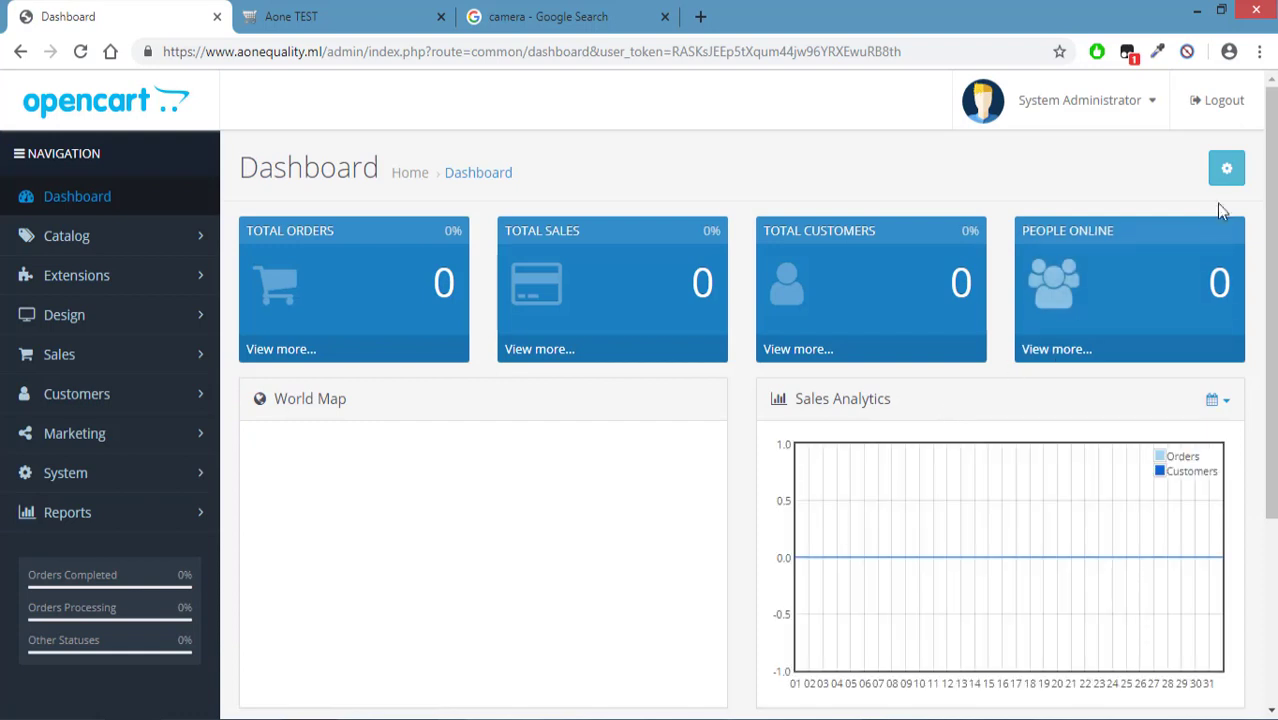
click(1226, 170)
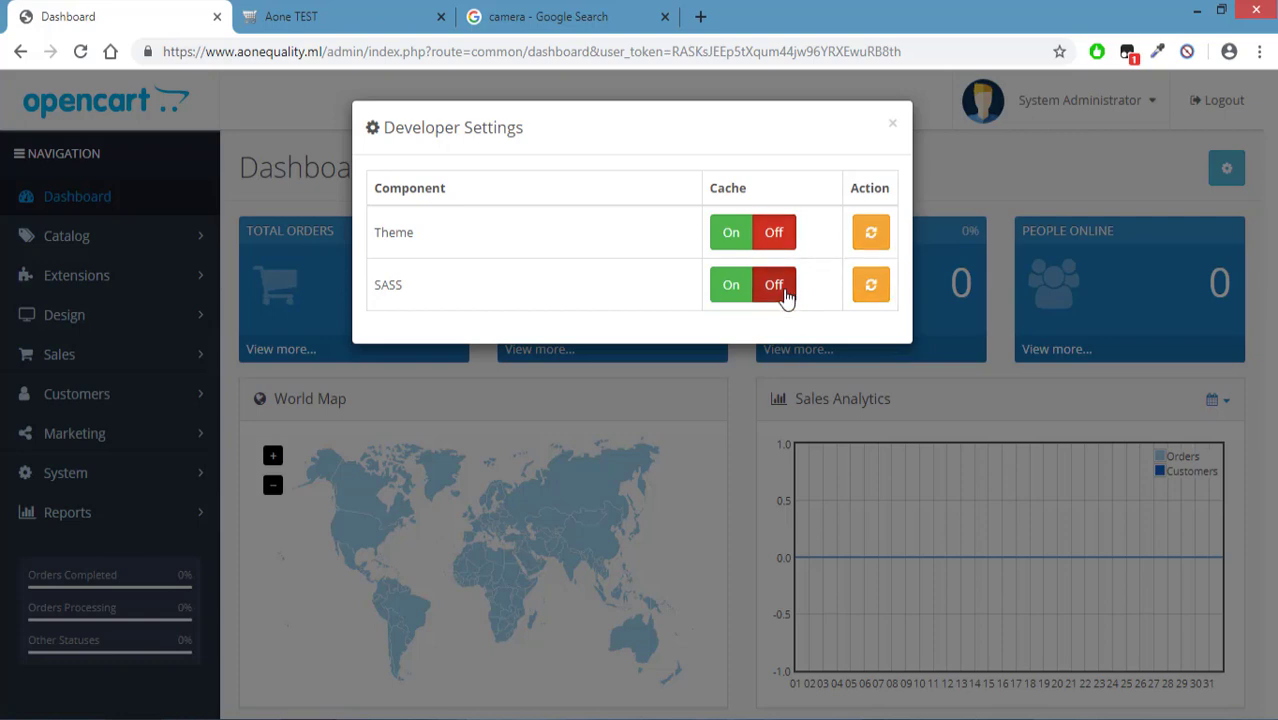
click(892, 124)
Open the extension modifications list and refresh it to rebuild the modification cache.
scroll(140, 370, down, 1)
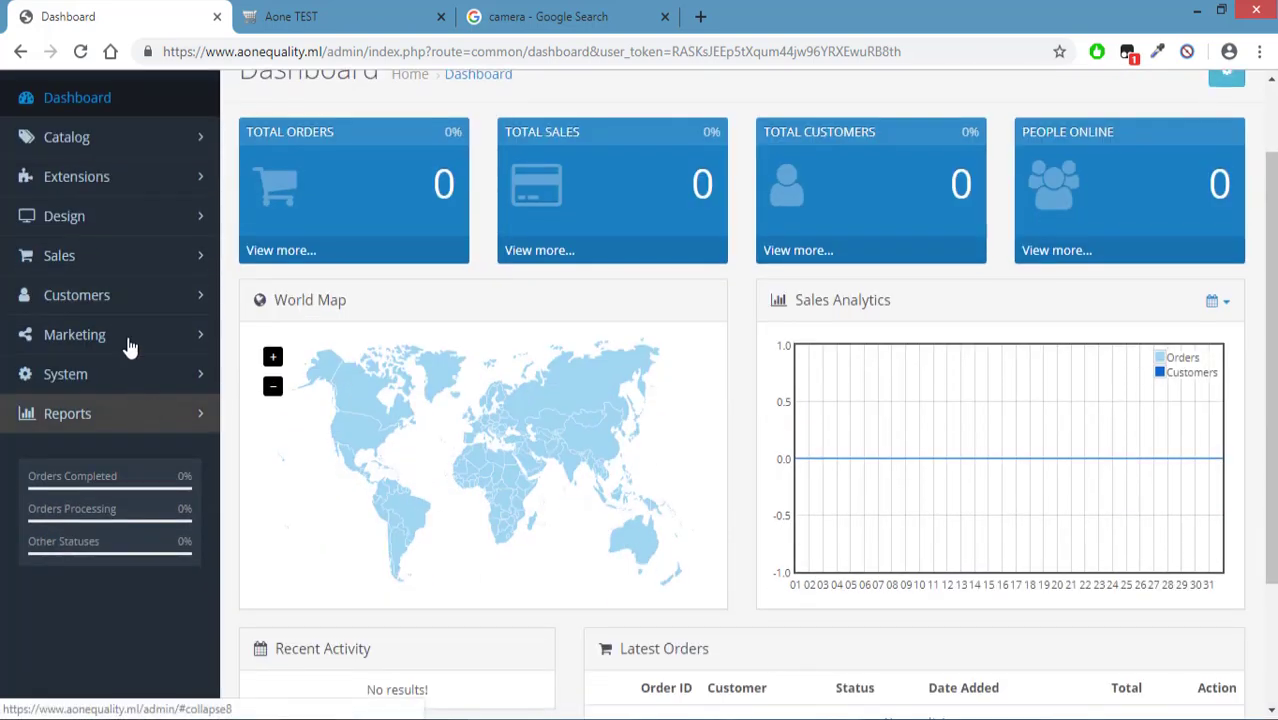
click(104, 182)
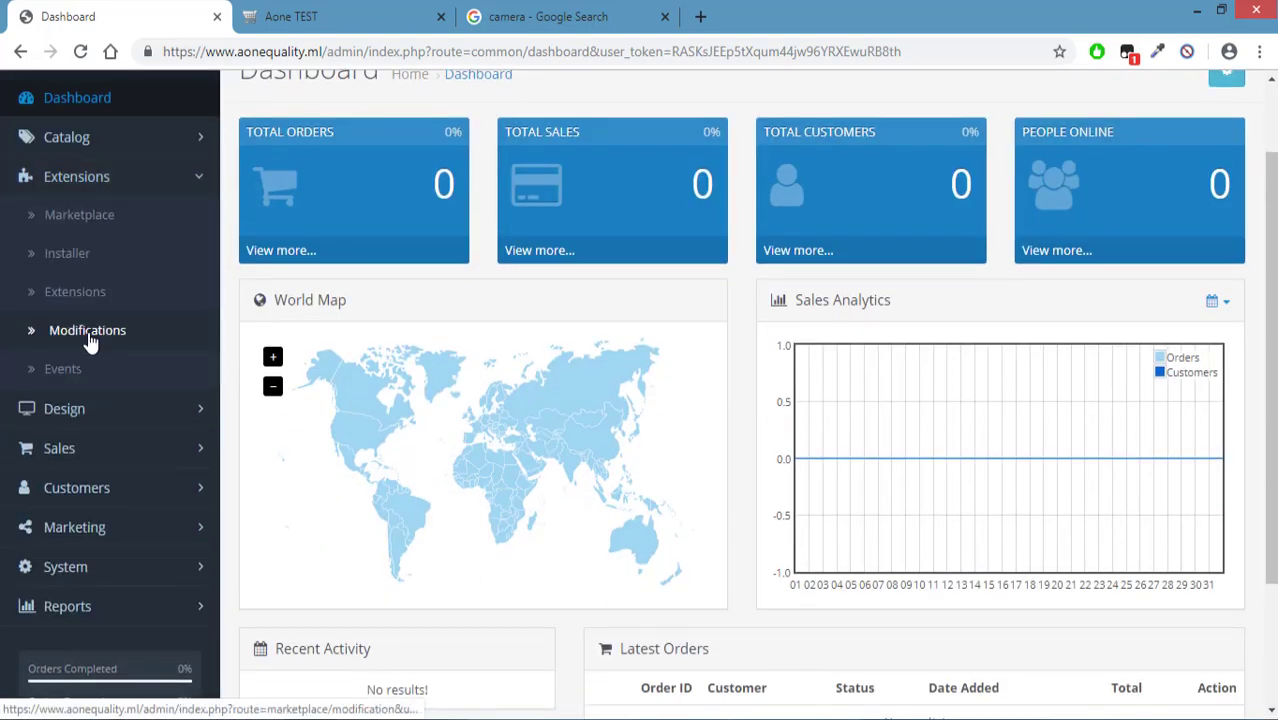
click(90, 332)
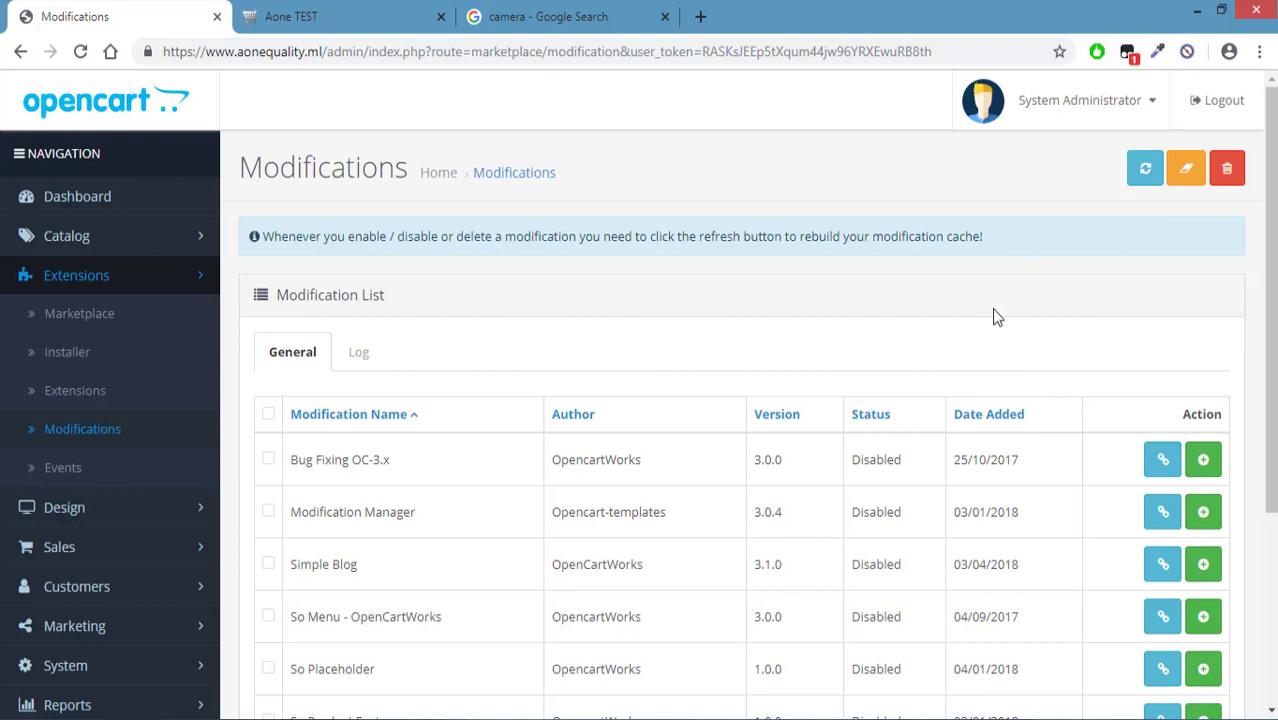
click(1143, 178)
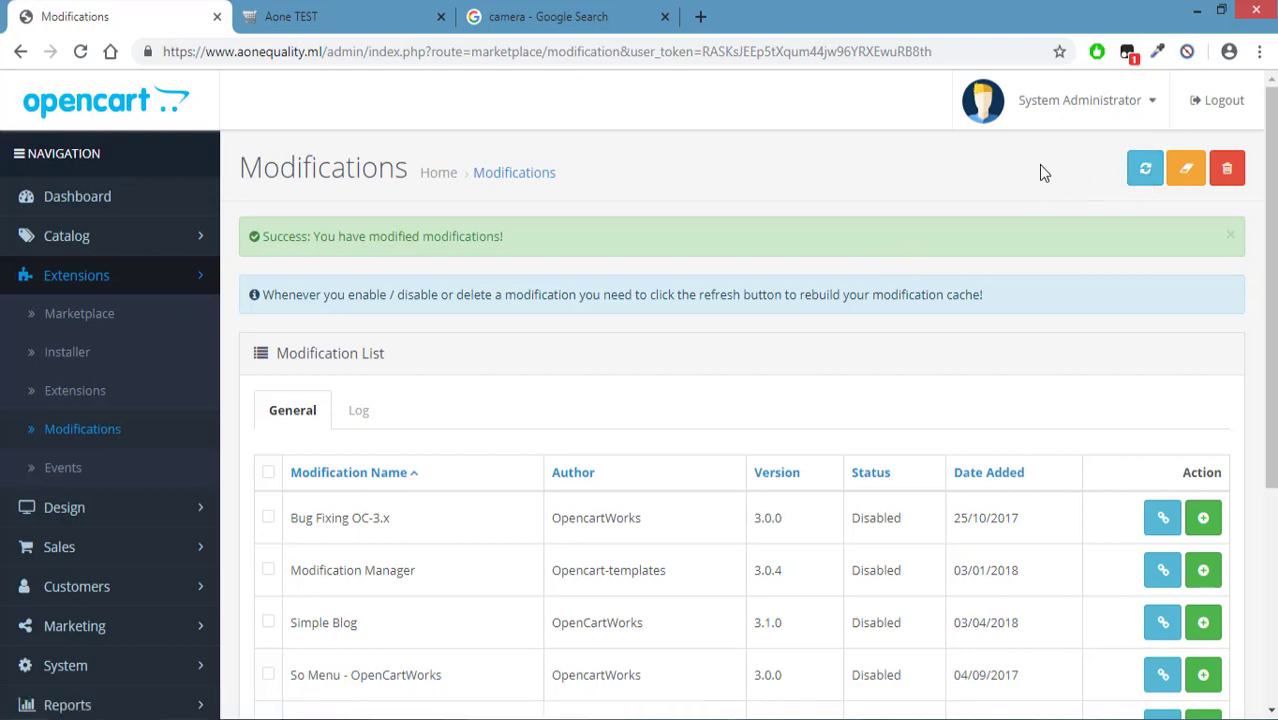
Reload the storefront's home page and open the featured Canon EOS 5D product.
click(343, 20)
click(137, 177)
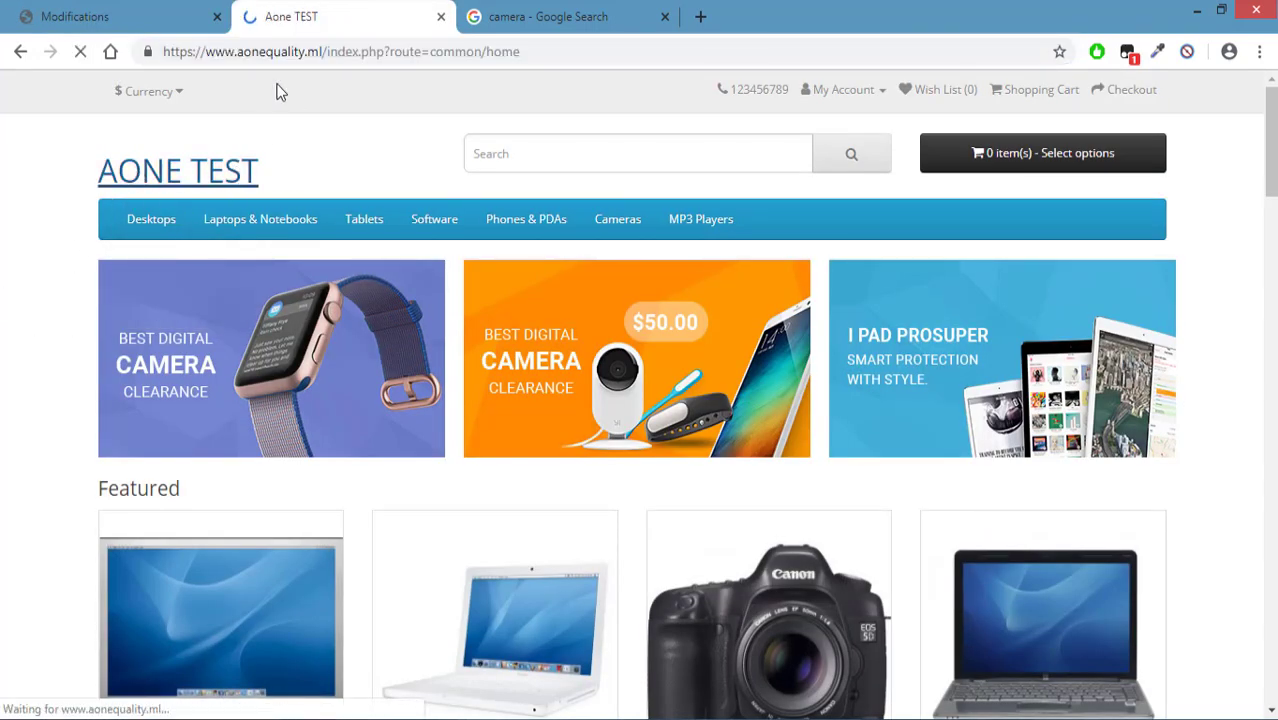
scroll(257, 234, down, 4)
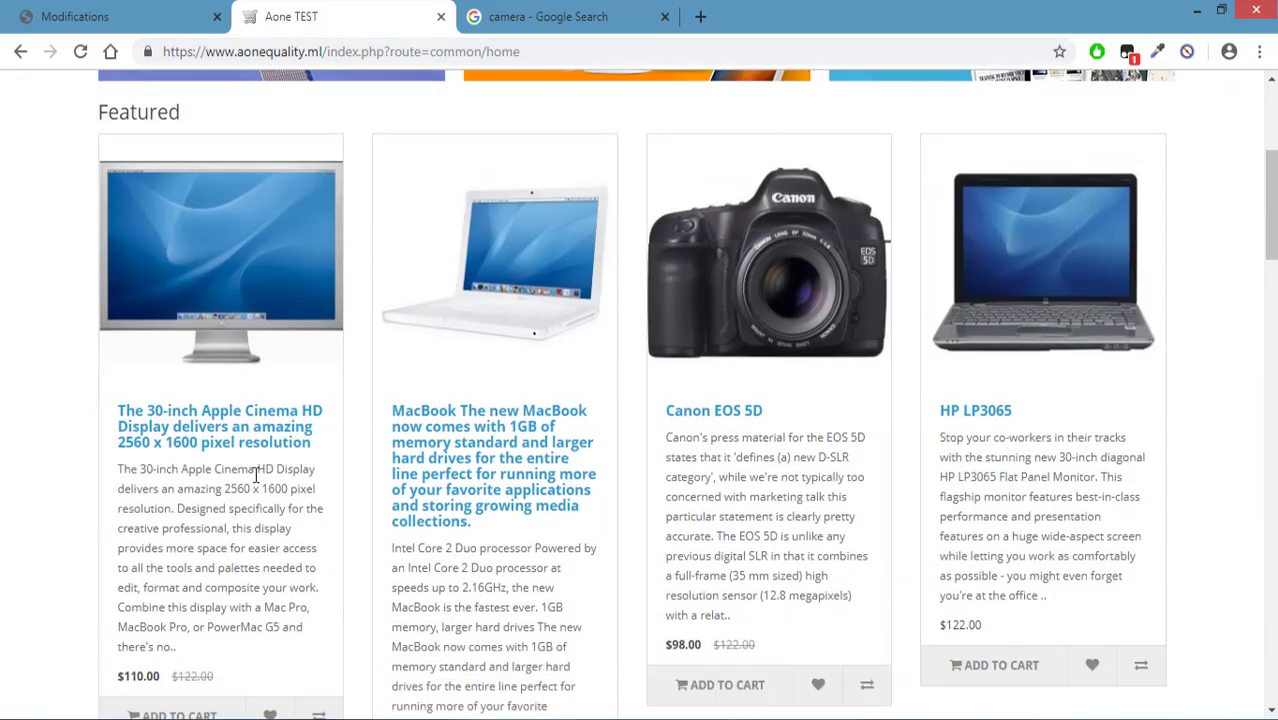
click(760, 288)
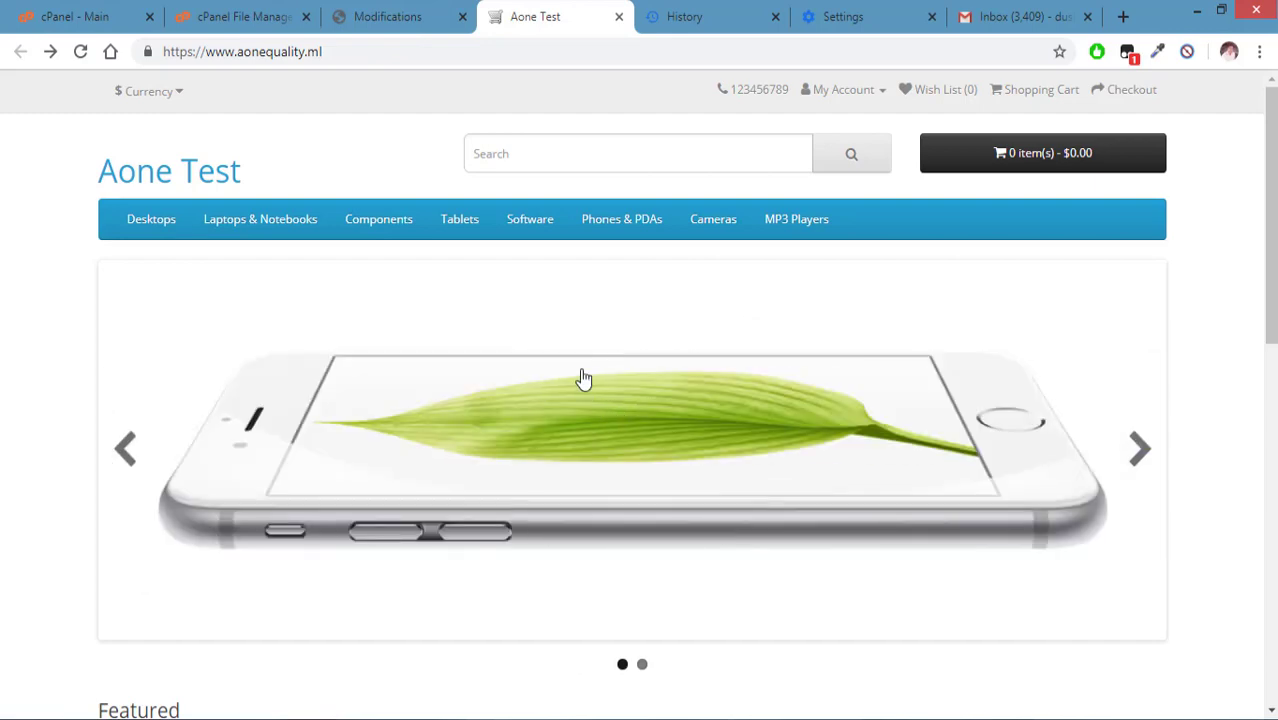
Inspect the Aone Test home page's web address and look over the page down to the featured products.
click(355, 52)
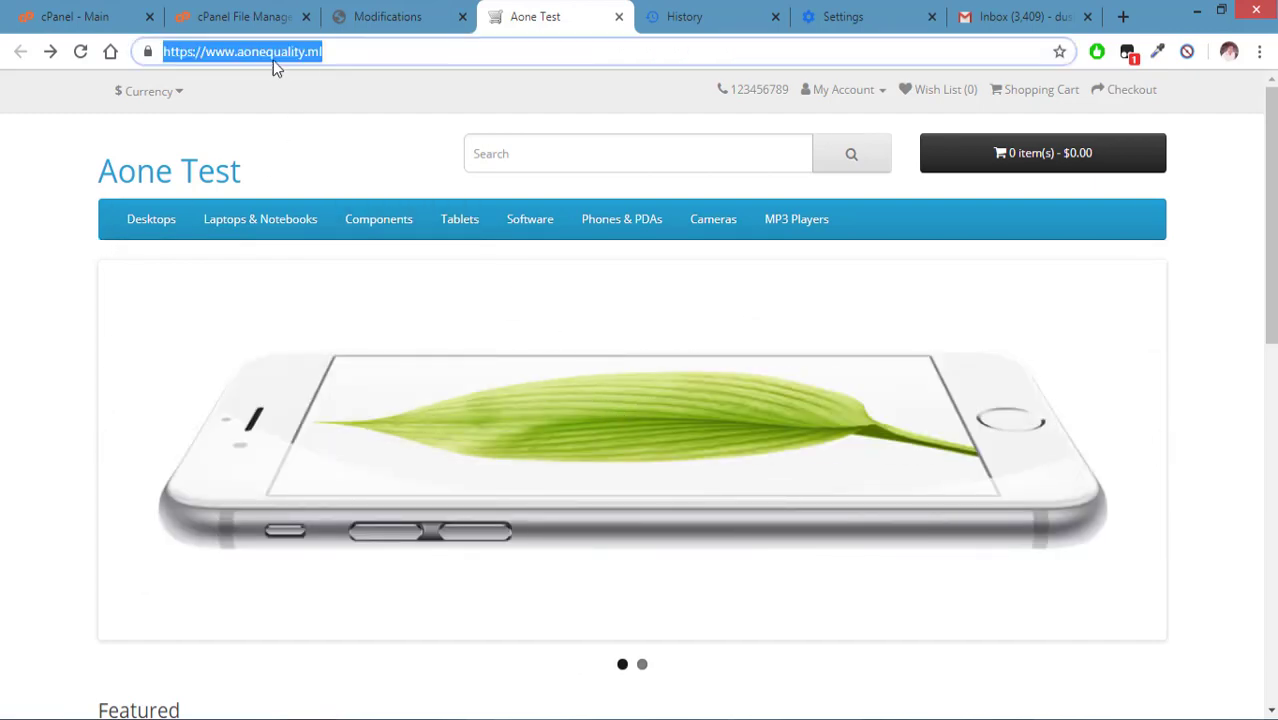
click(346, 114)
scroll(4, 340, down, 2)
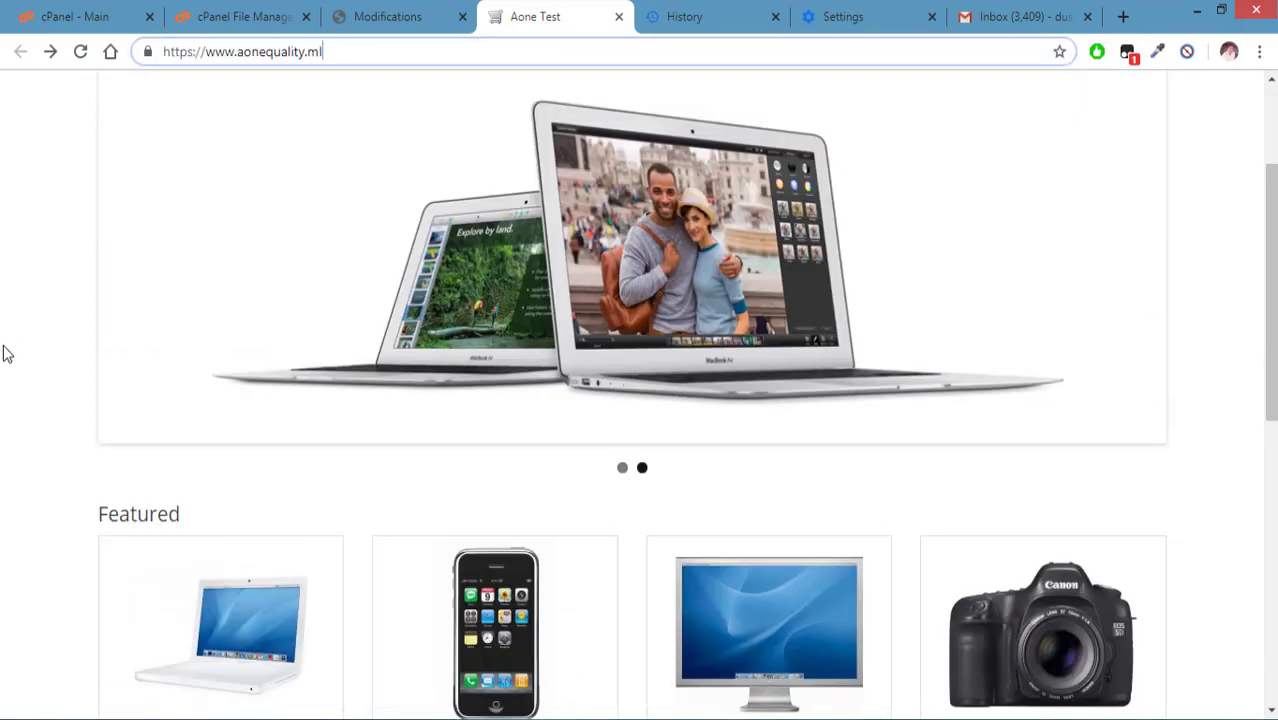
scroll(4, 340, up, 2)
Reload the Aone Test home page and open the featured iPhone product to test its SEO URL.
click(156, 178)
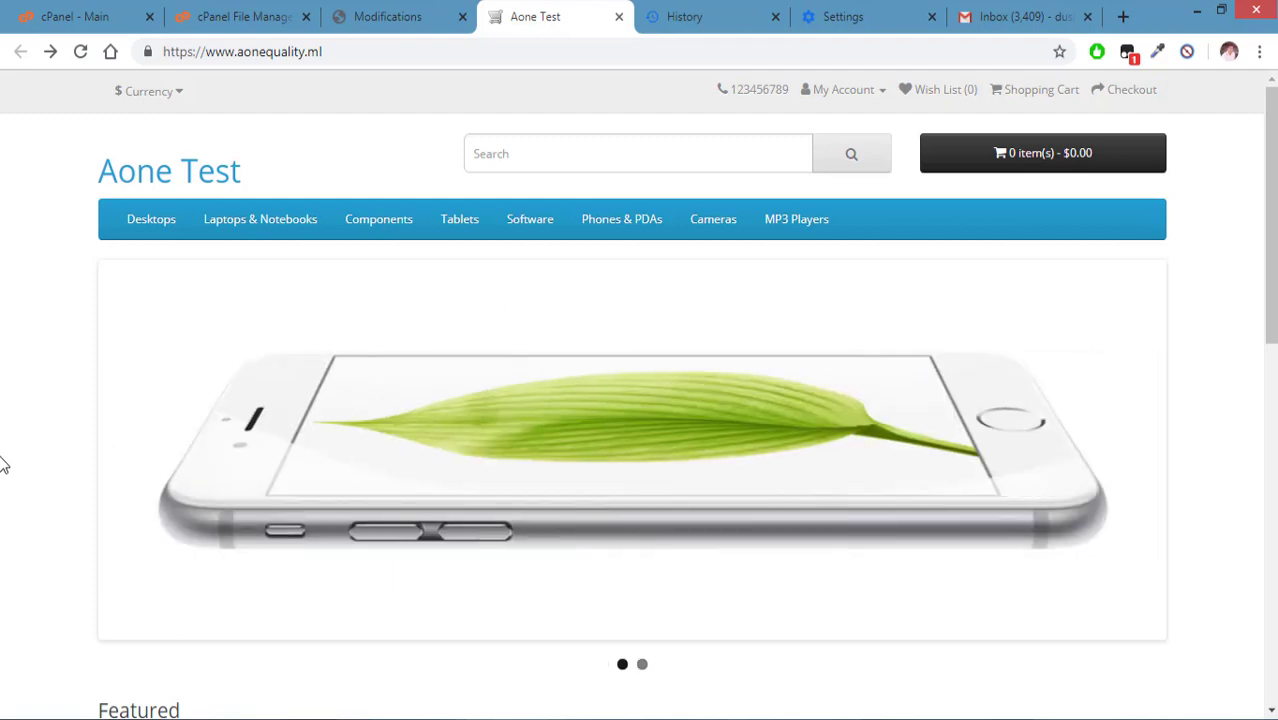
scroll(11, 391, down, 6)
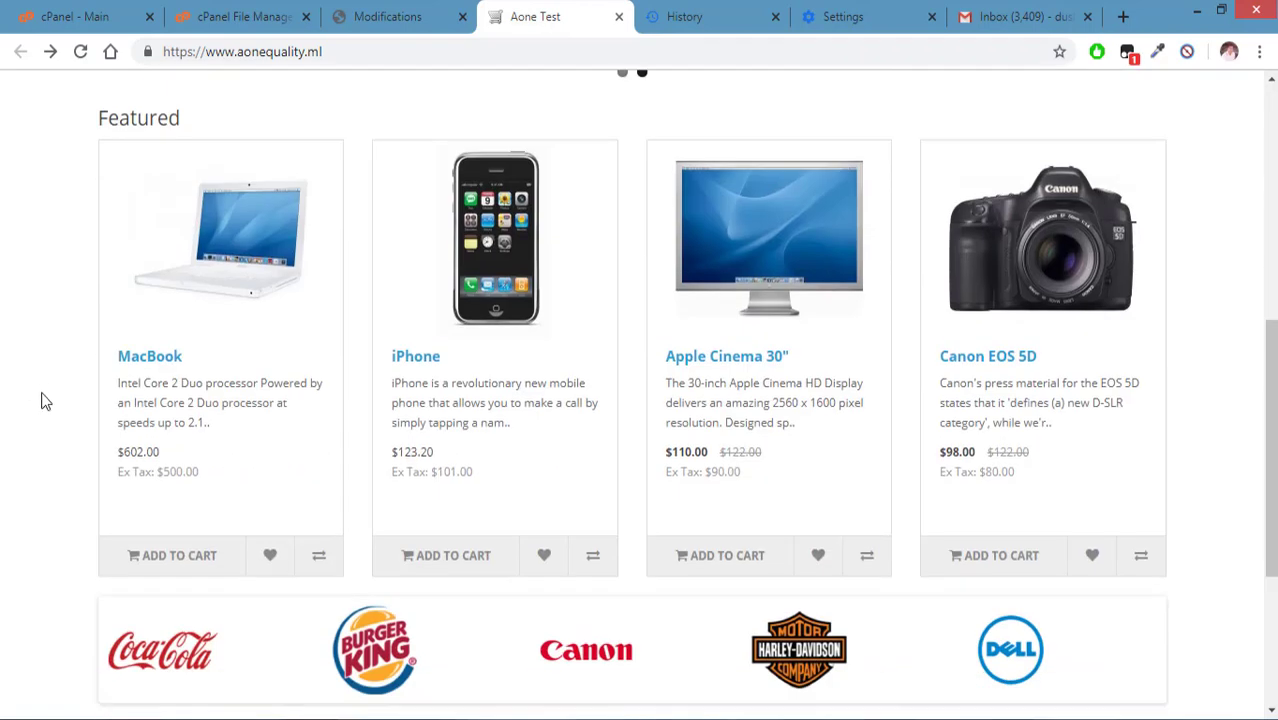
click(470, 287)
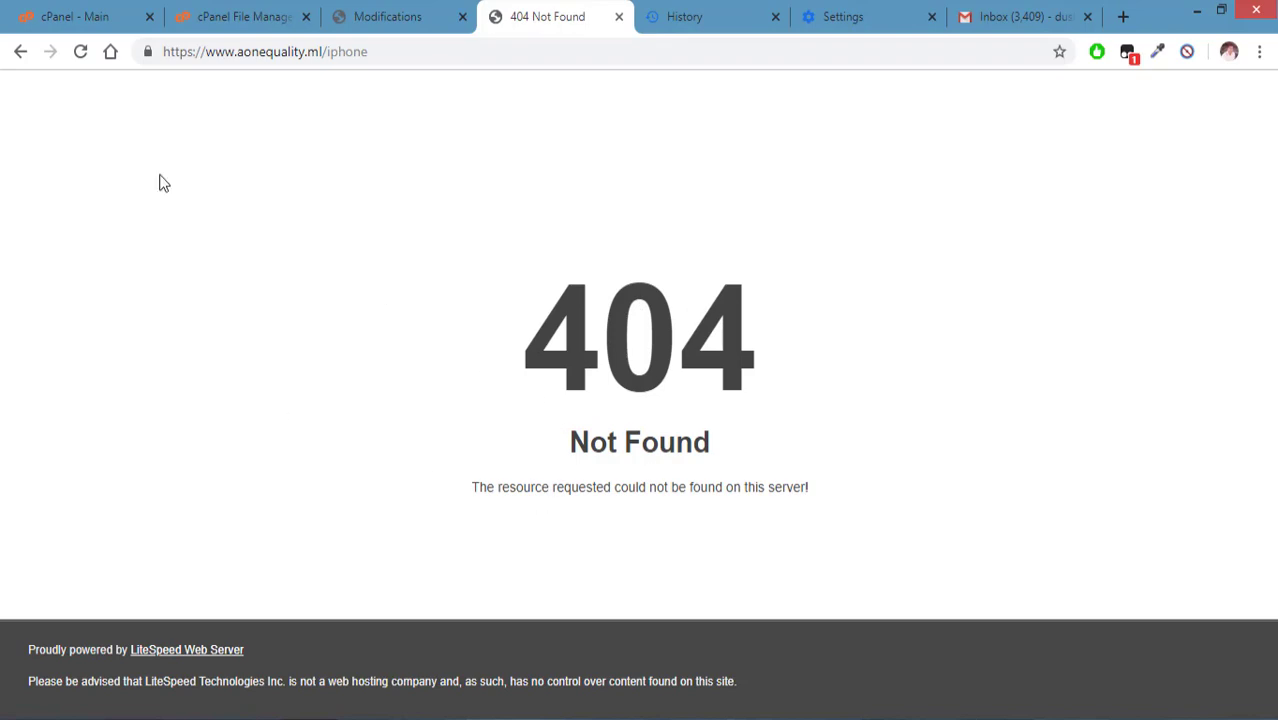
Return the storefront to its home page, then open the public_html folder in the reloaded cPanel File Manager.
click(20, 51)
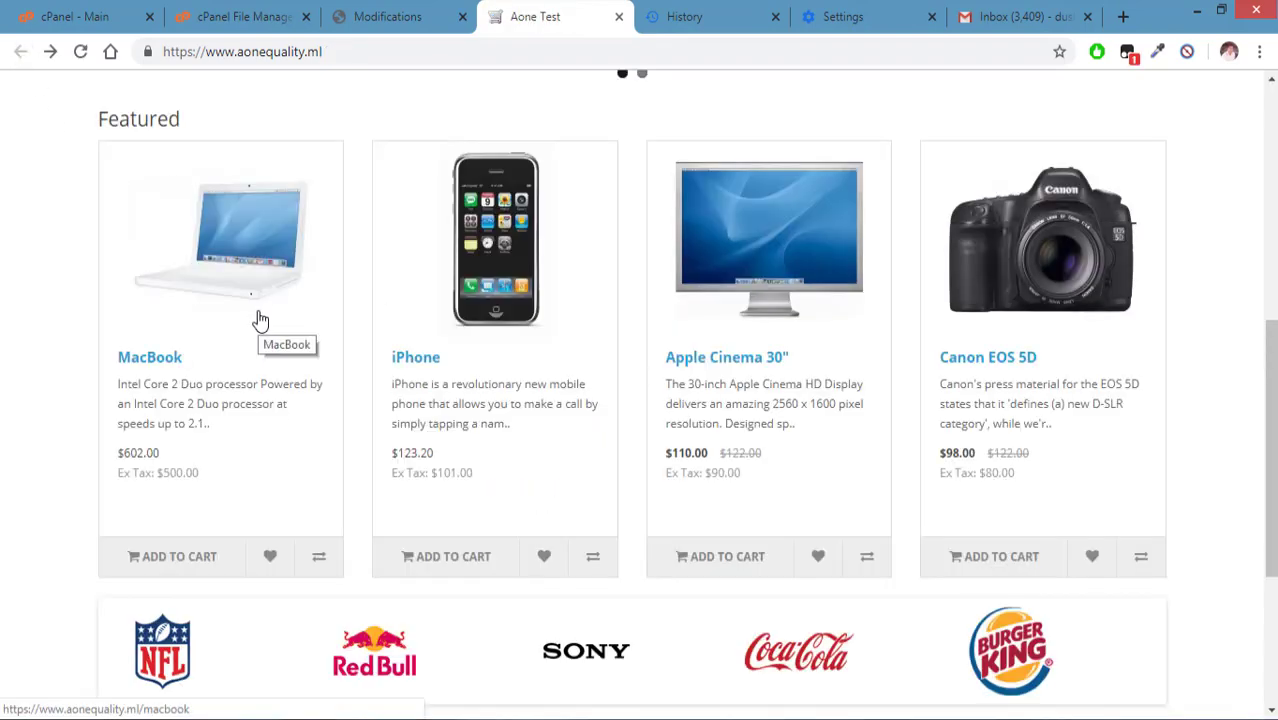
scroll(245, 342, up, 6)
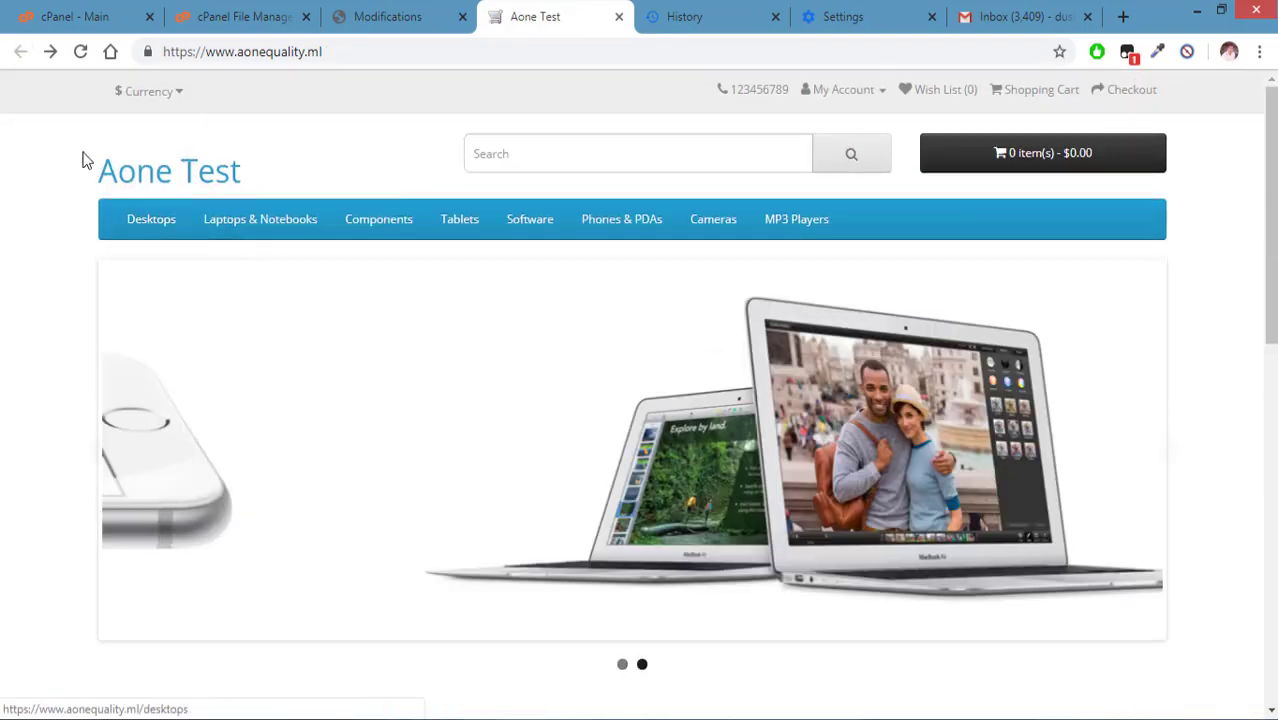
click(186, 20)
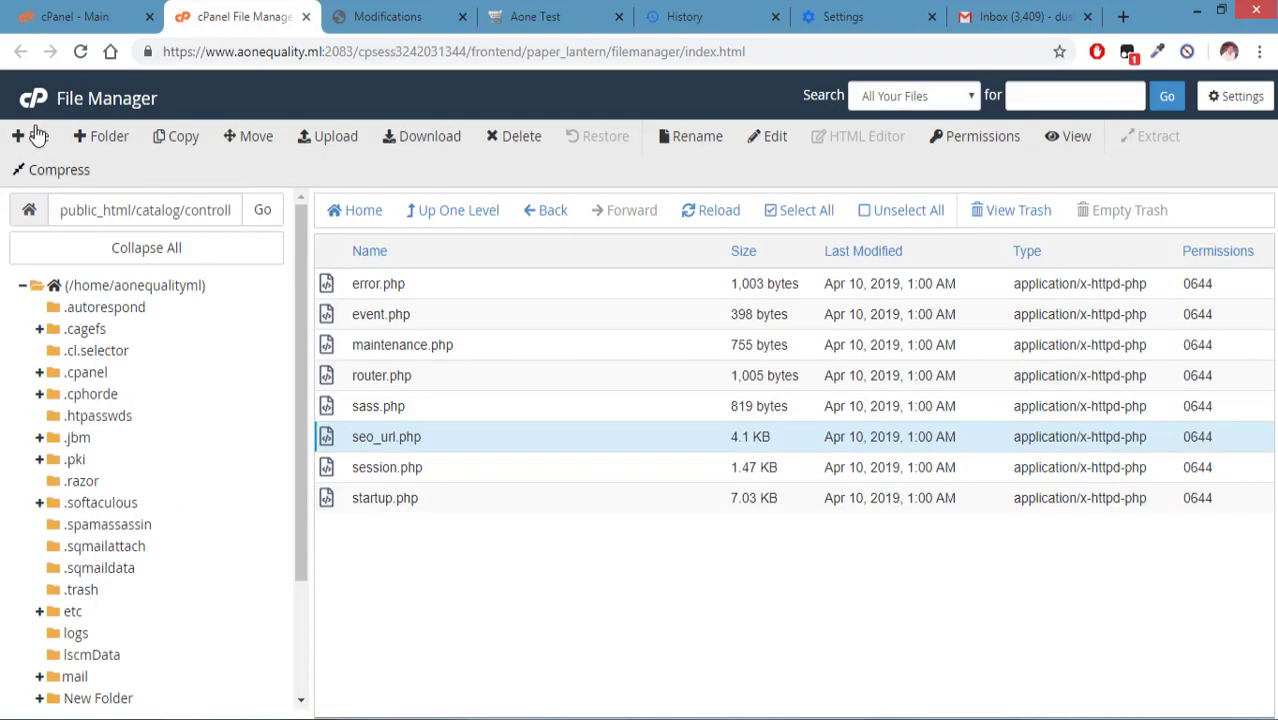
click(80, 51)
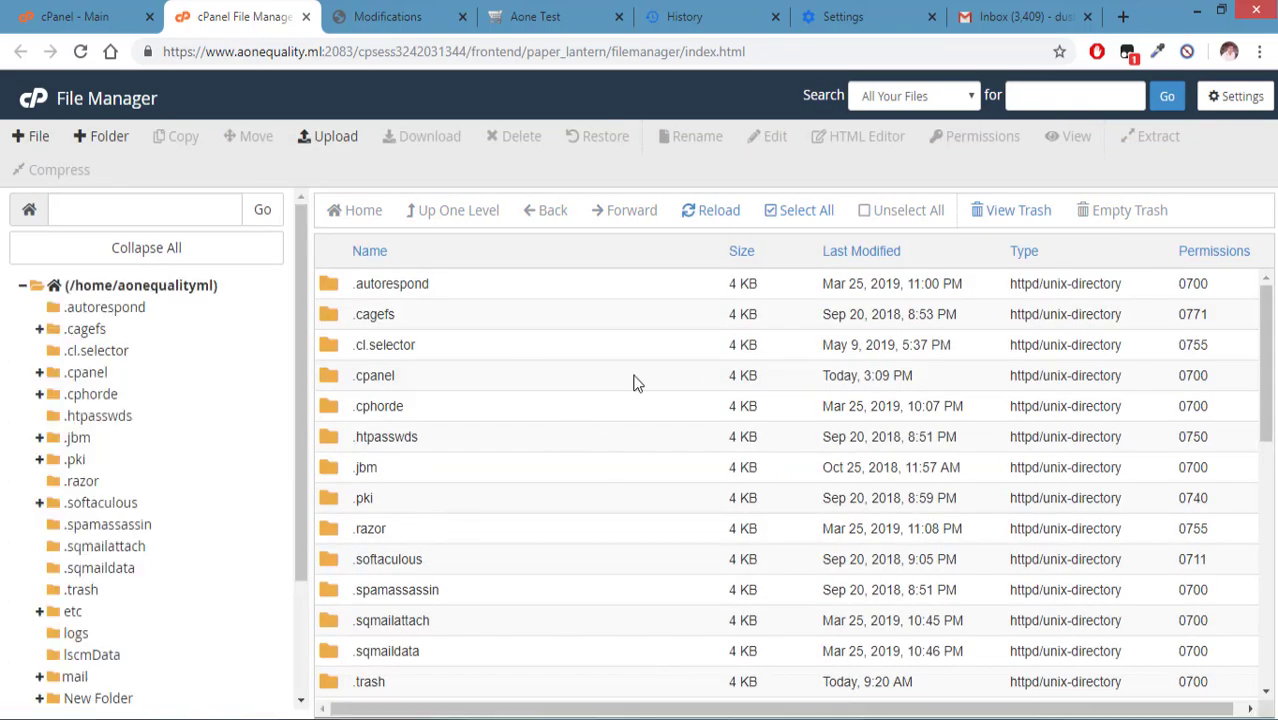
scroll(635, 382, down, 7)
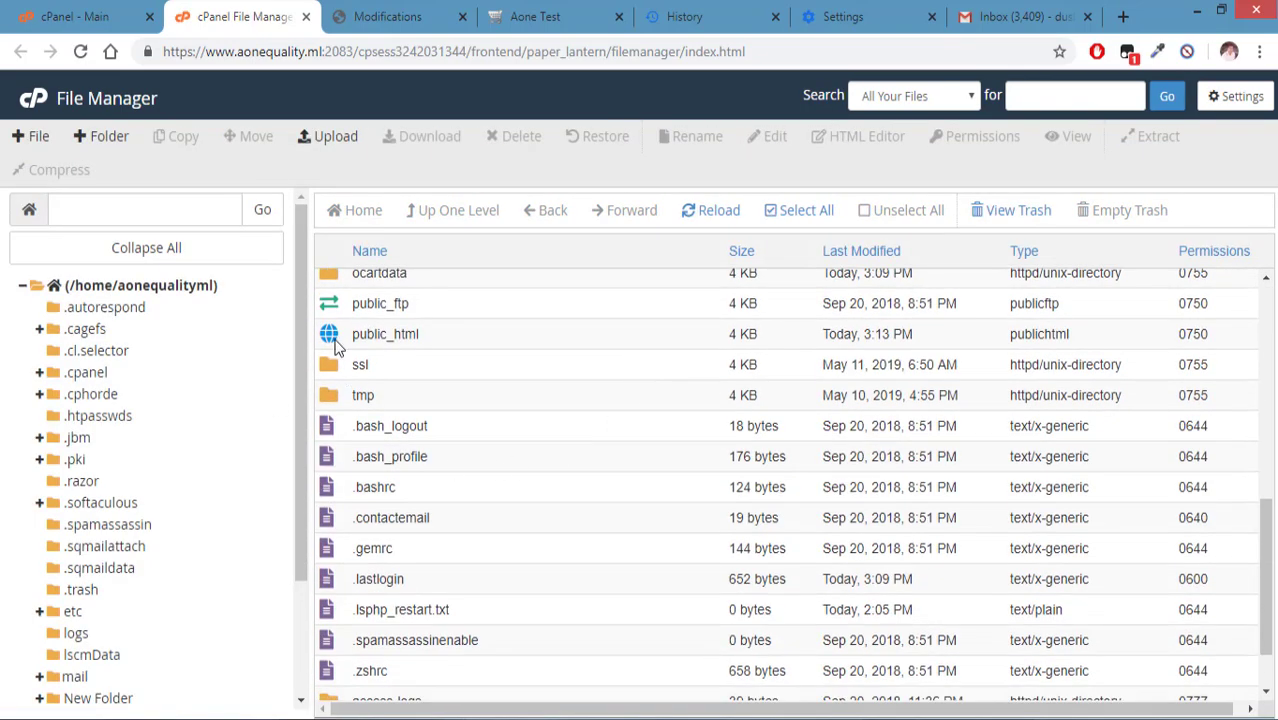
click(335, 344)
double_click(335, 344)
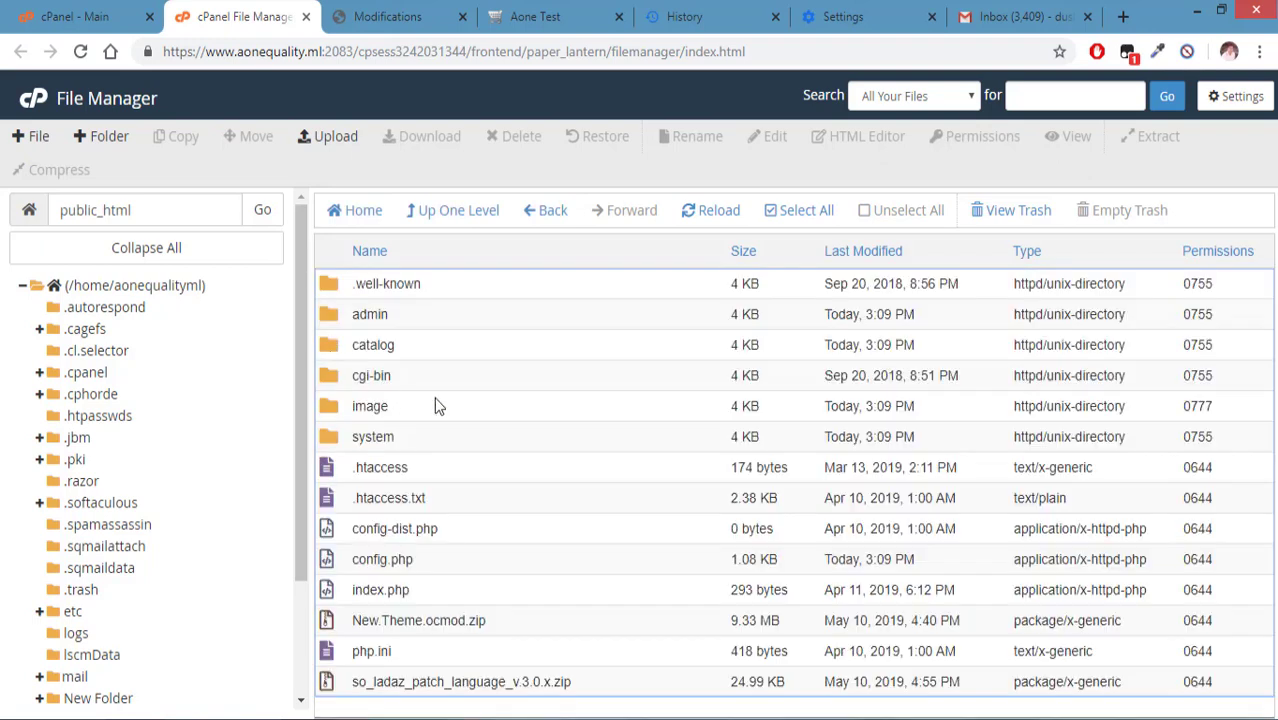
In public_html, rename the existing .htaccess file to .htaccessOri and the .htaccess.txt file to .htaccess.
click(366, 500)
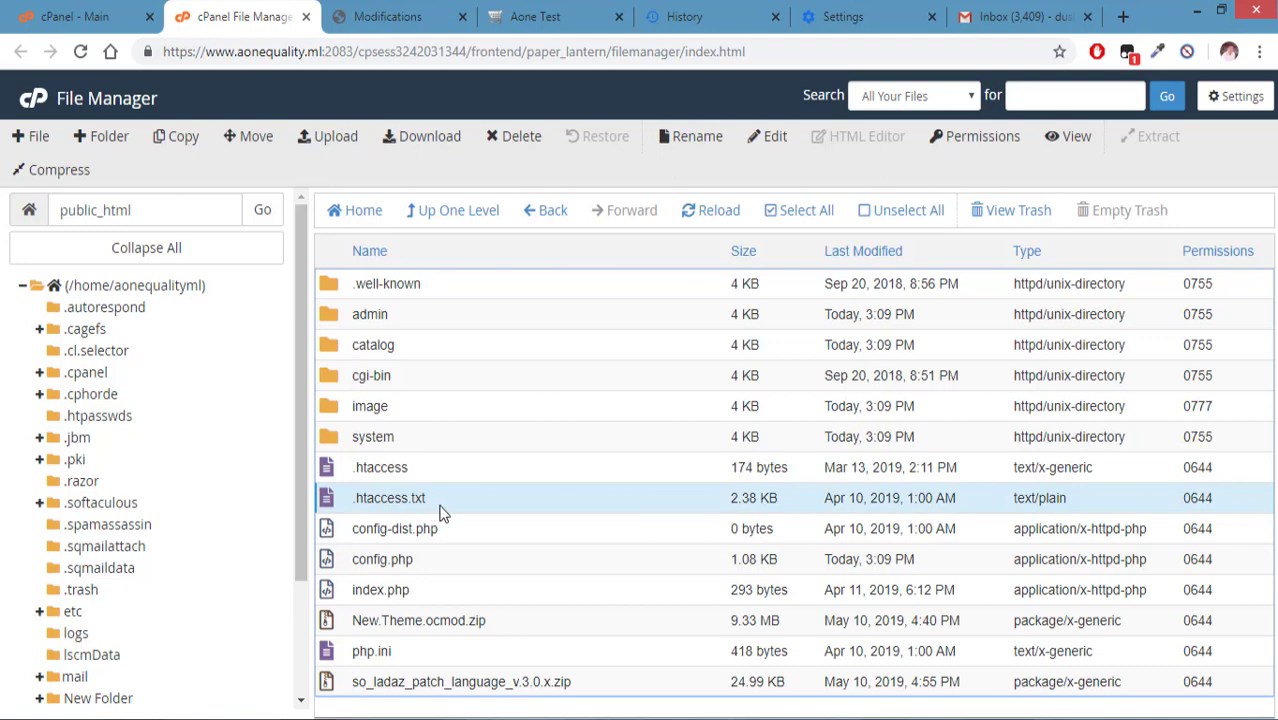
right_click(380, 498)
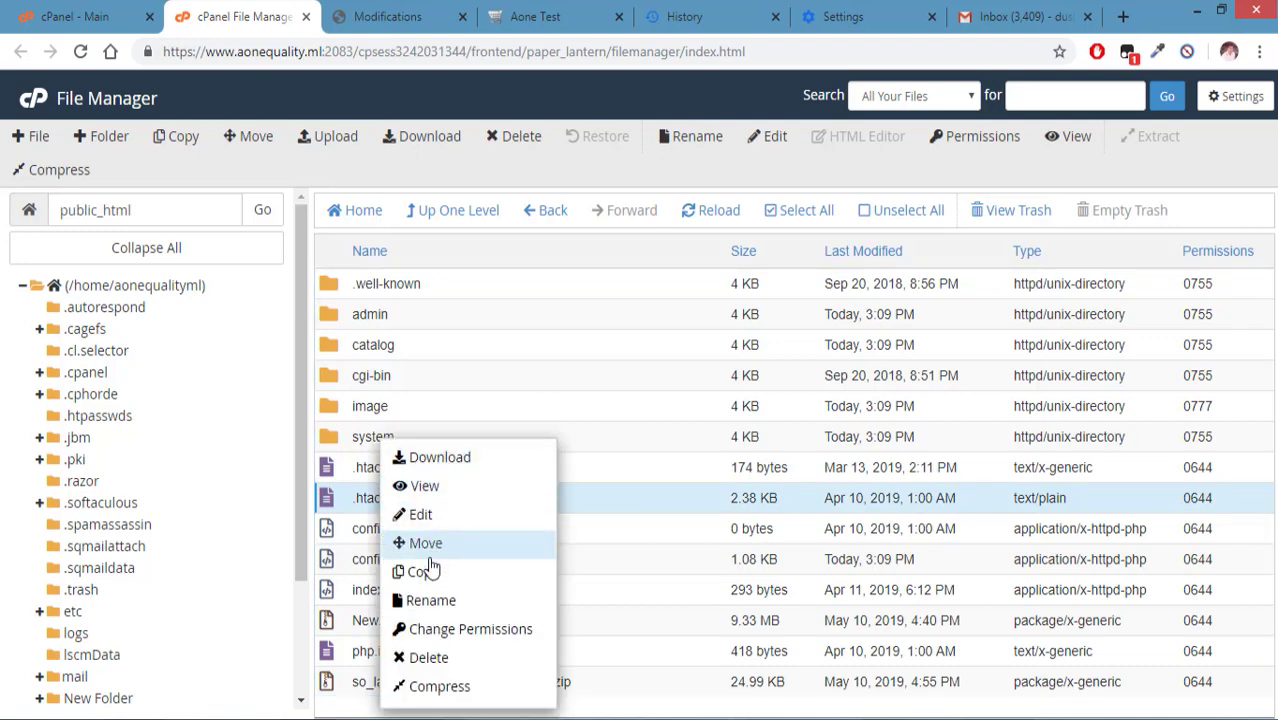
click(428, 601)
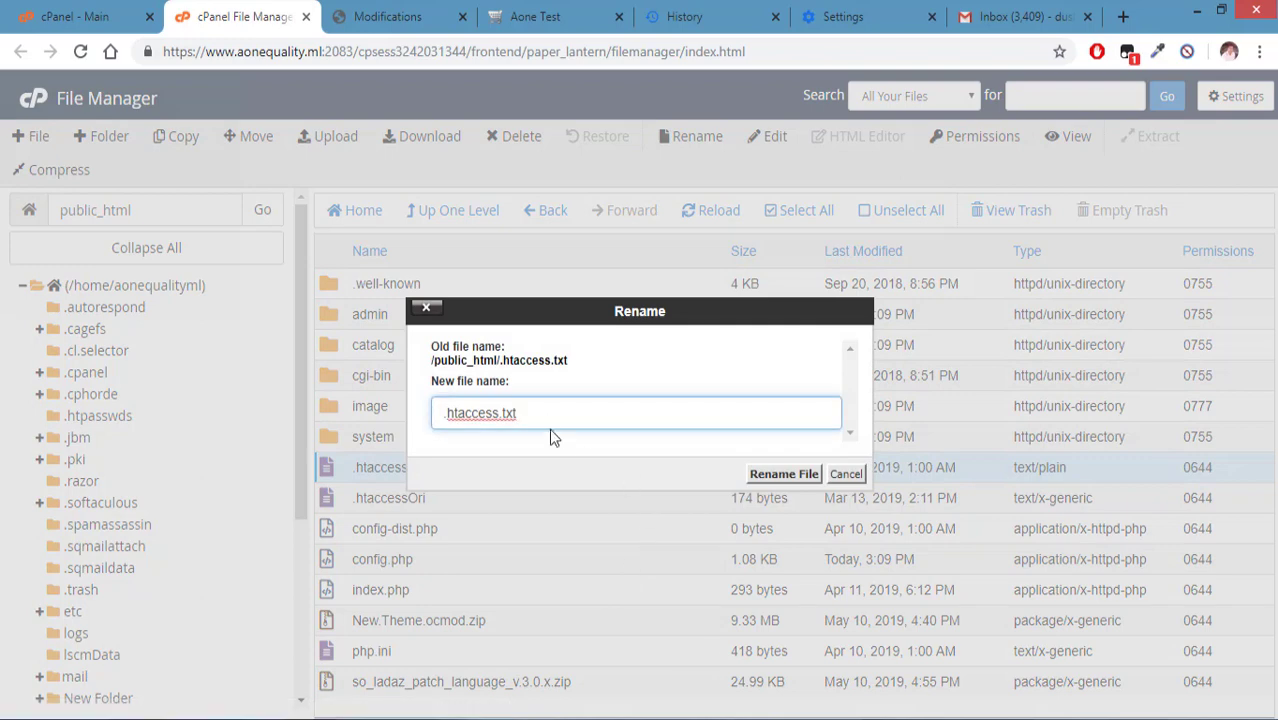
key(BackSpace)
key(BackSpace)
key(BackSpace)
key(BackSpace)
click(784, 474)
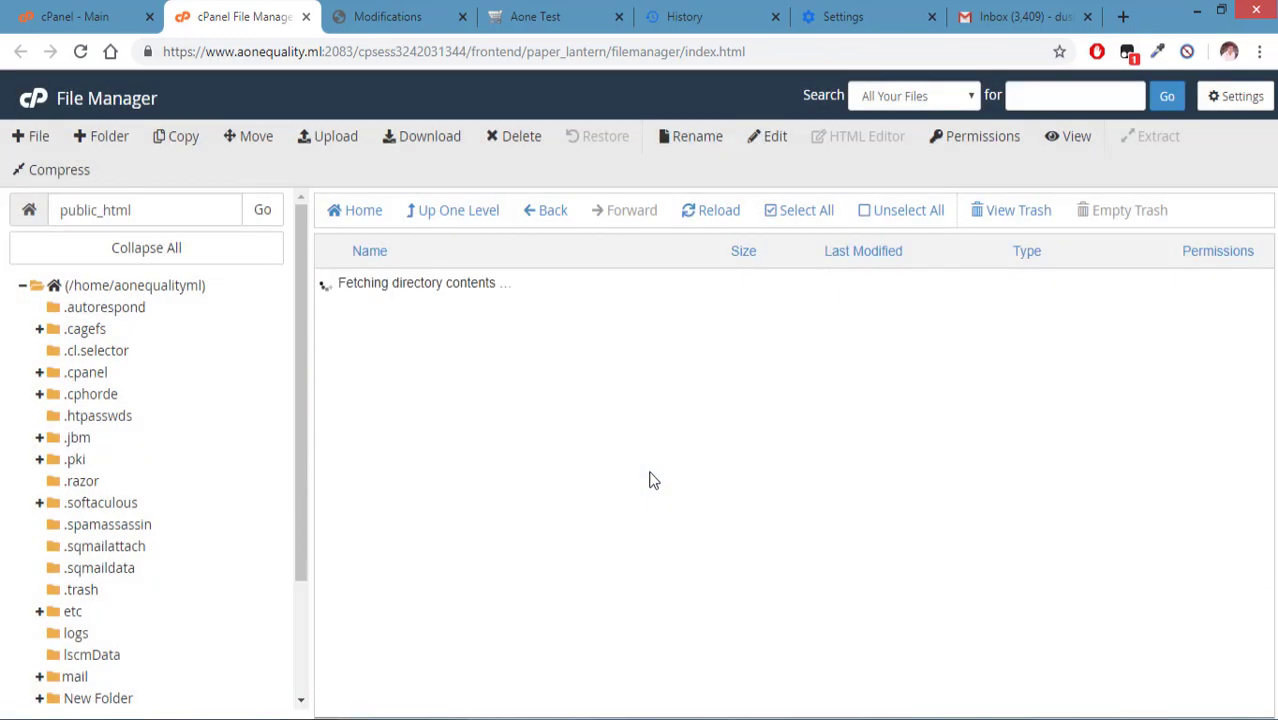
Switch back to the storefront, reload the Aone Test home page and open the featured iPhone product again.
click(388, 18)
click(845, 204)
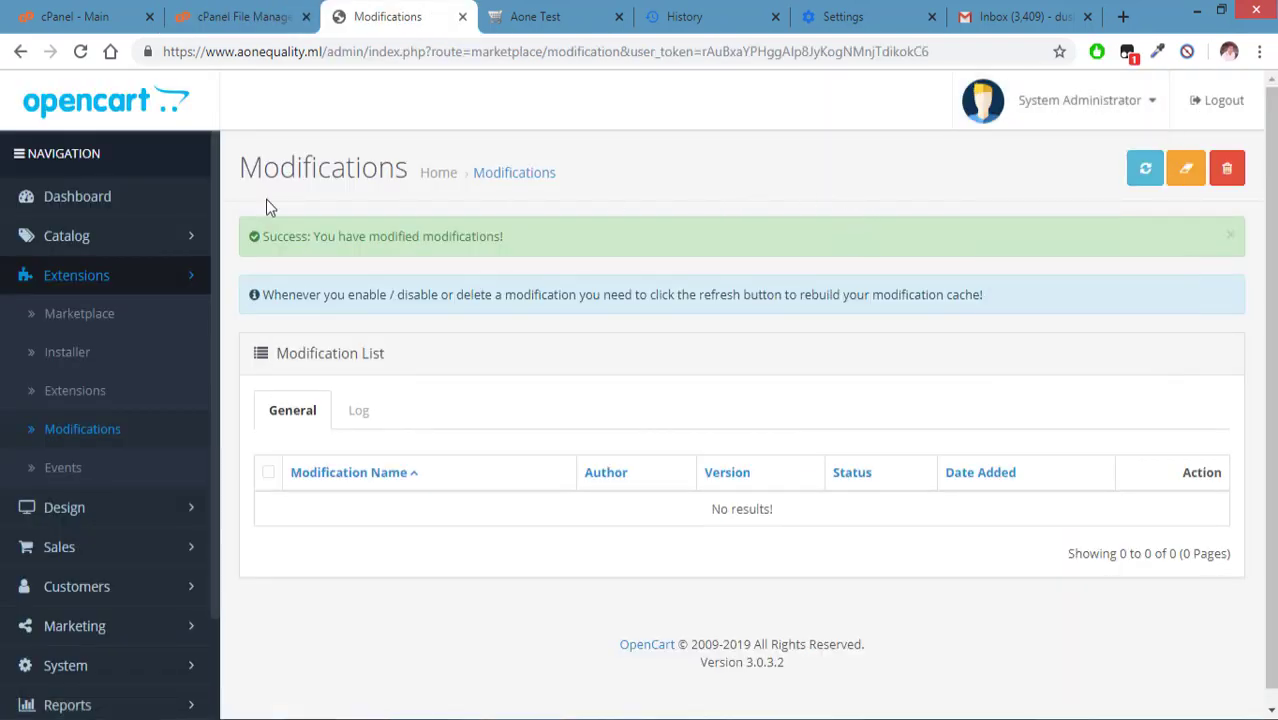
key(ctrl+Tab)
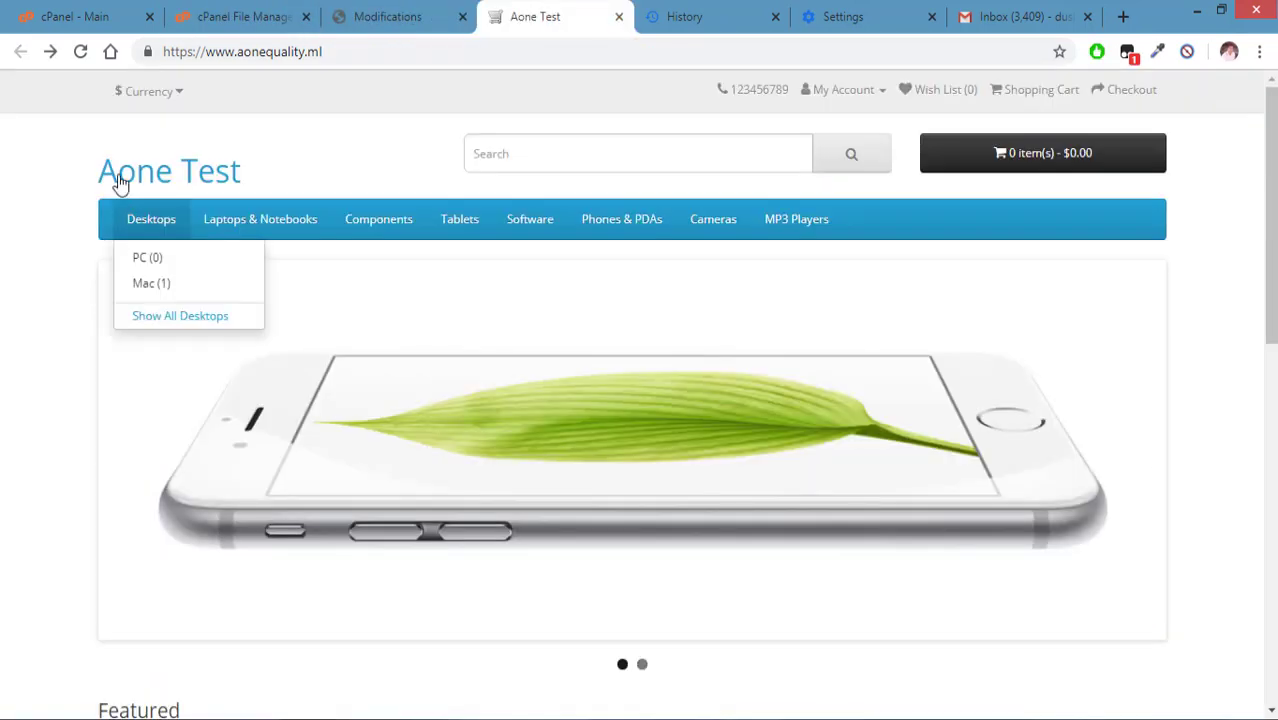
click(140, 172)
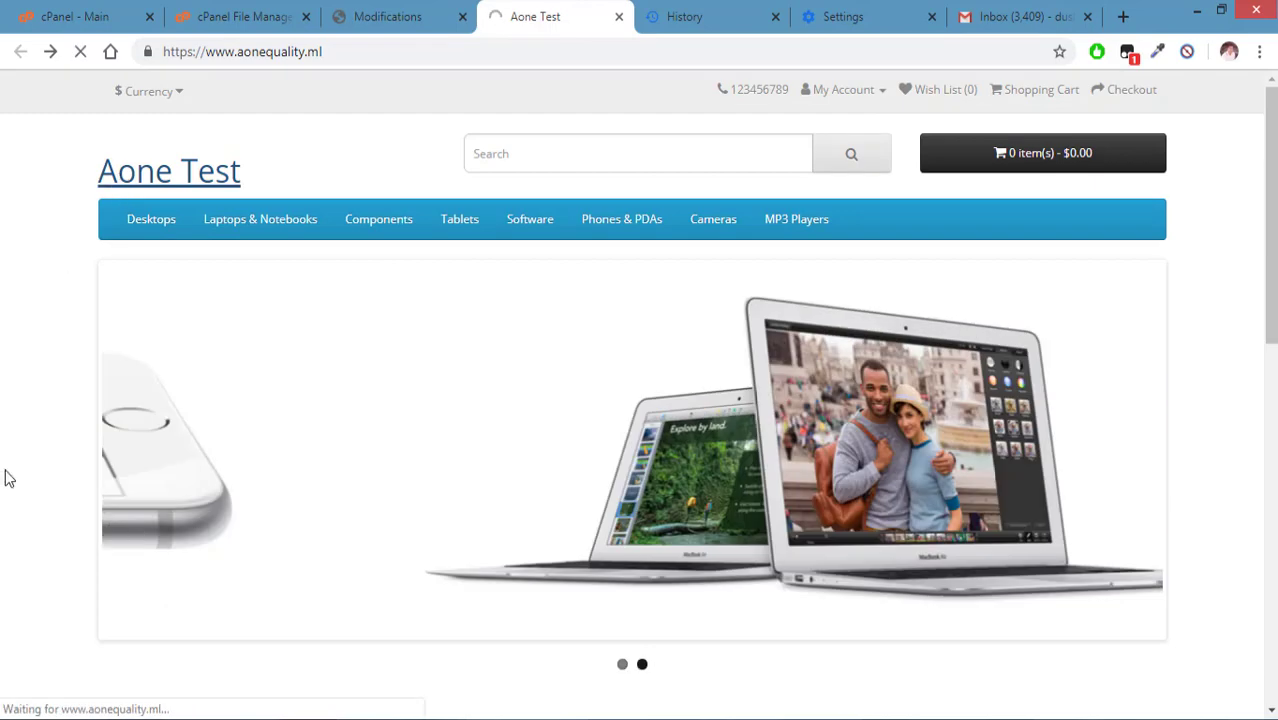
scroll(505, 609, down, 6)
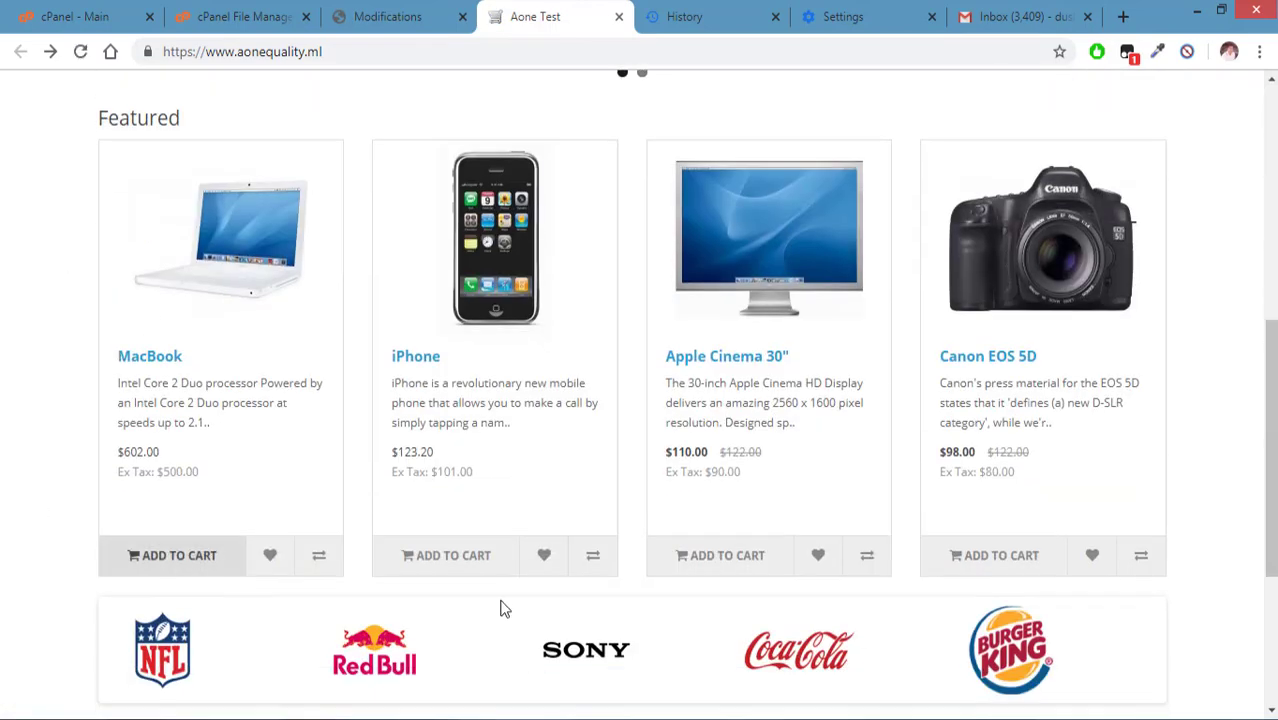
click(491, 288)
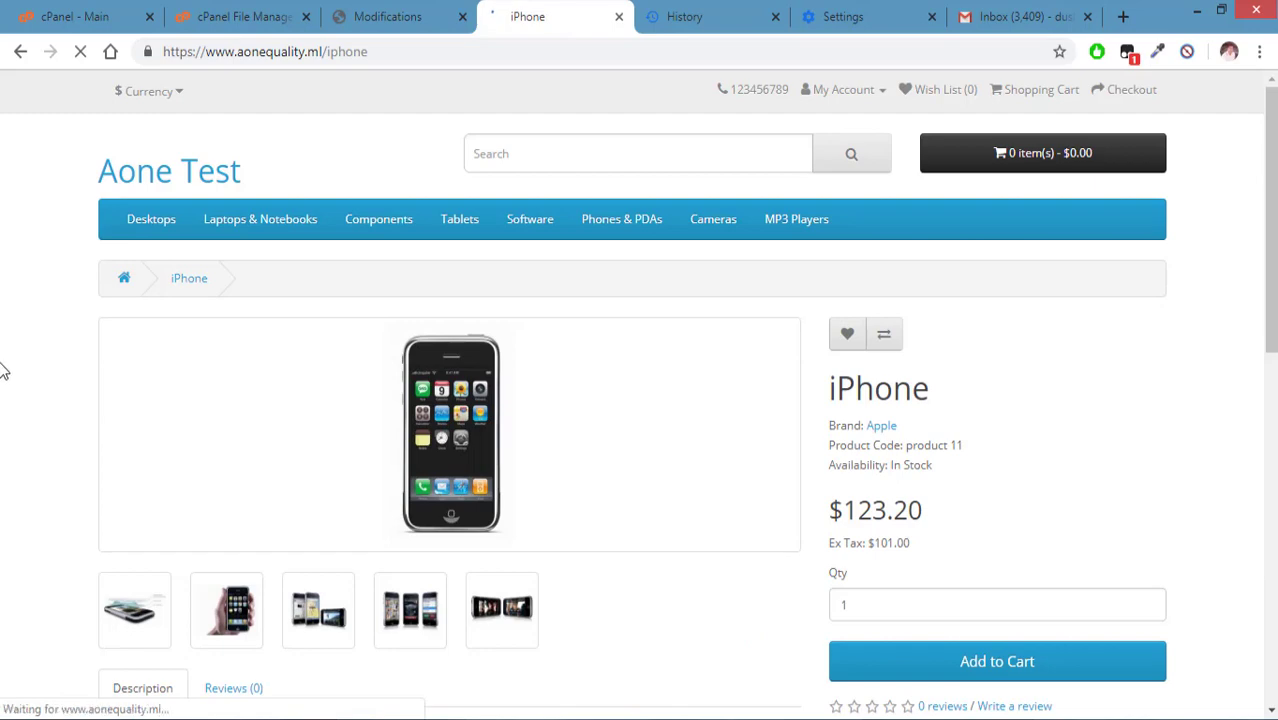
Look over the iPhone product page and examine its SEO-friendly web address.
scroll(699, 508, down, 4)
scroll(715, 509, up, 2)
scroll(715, 509, up, 2)
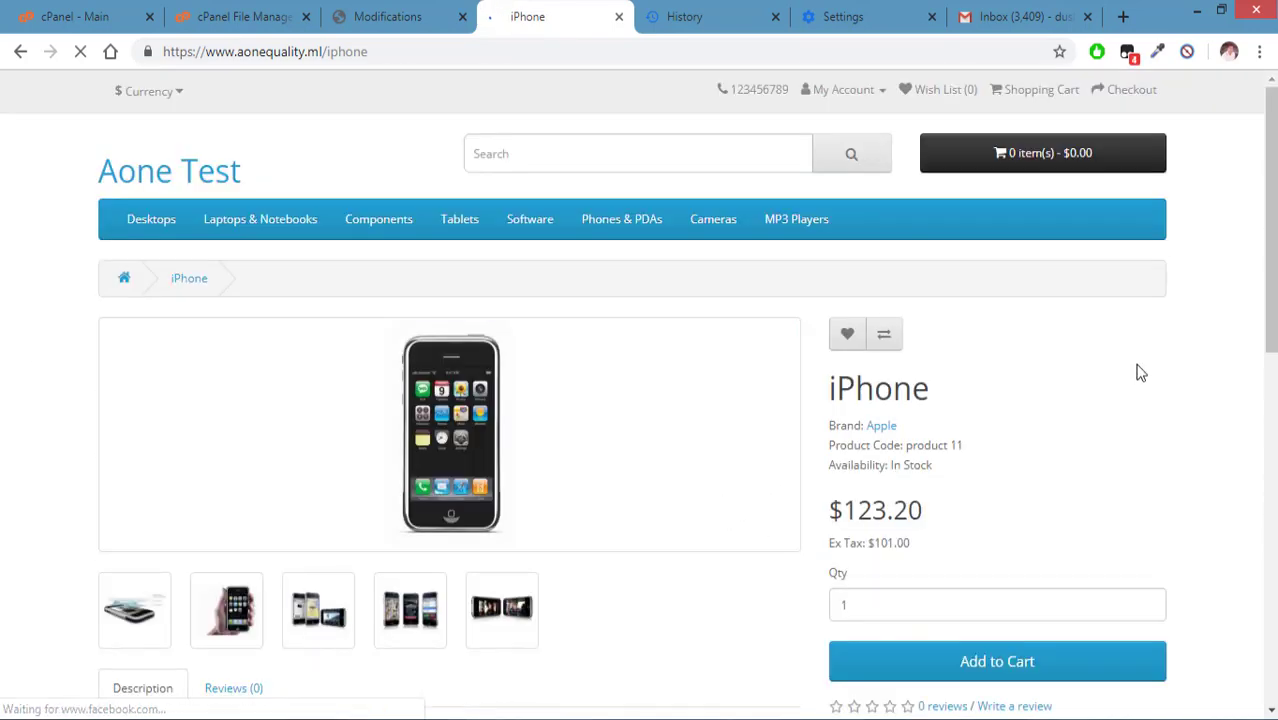
click(378, 50)
click(350, 57)
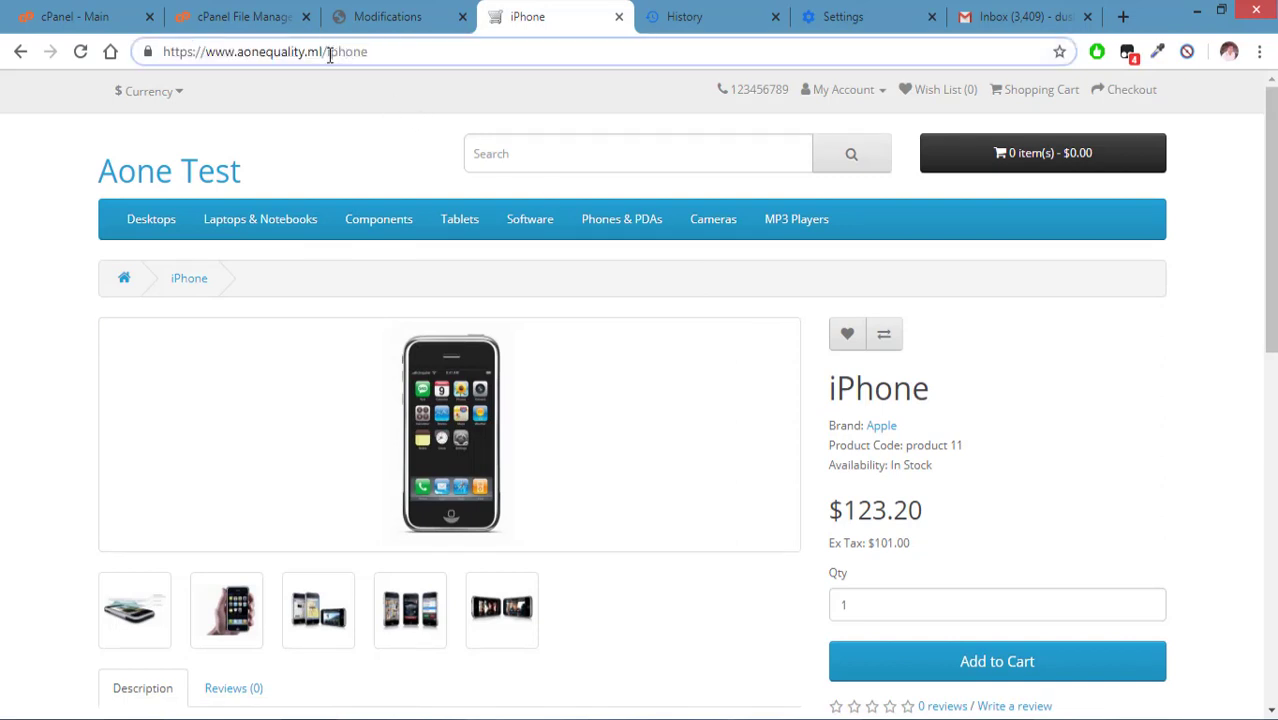
click(3, 346)
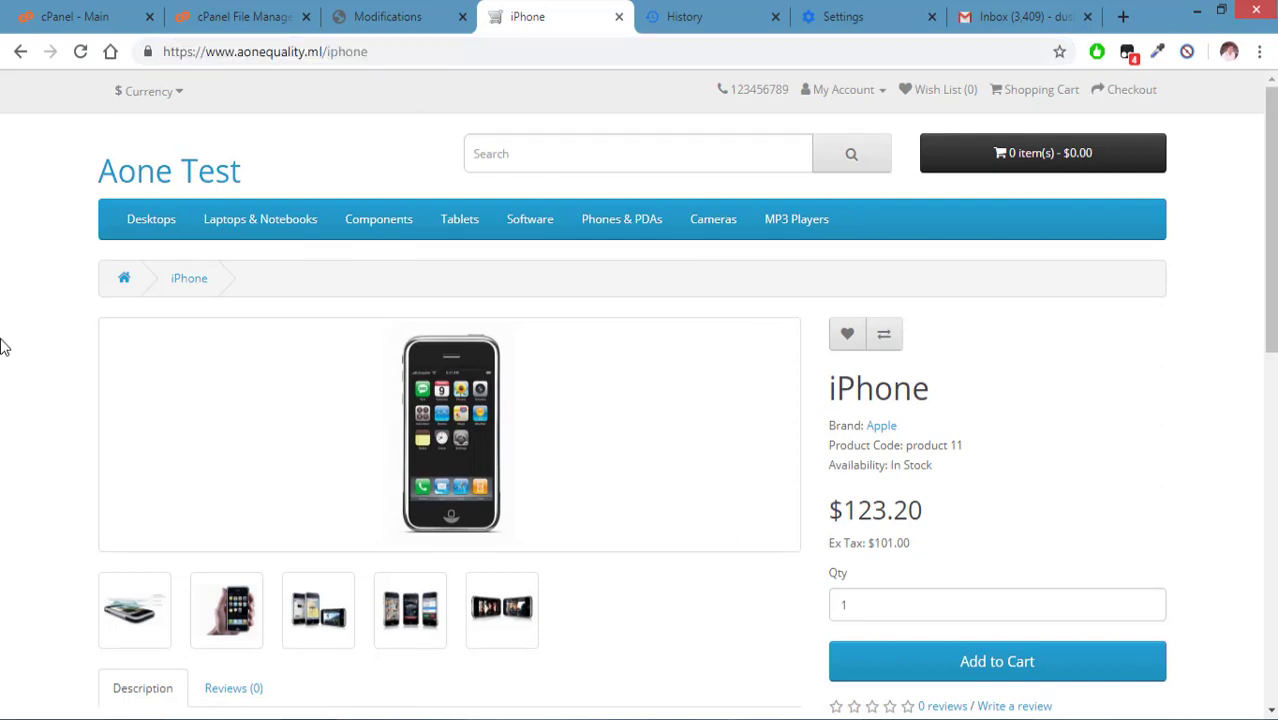
Go back from the iPhone page to the Aone Test home page and look over its featured products.
click(148, 192)
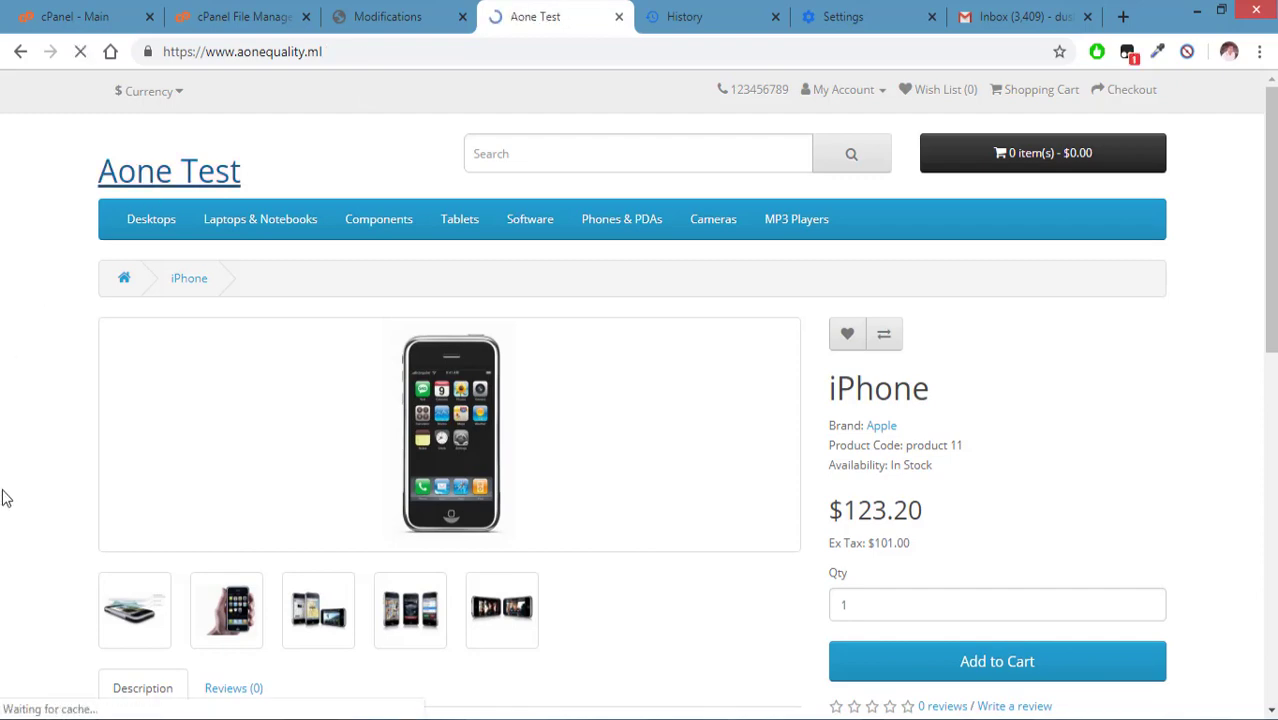
scroll(14, 486, down, 5)
scroll(14, 486, down, 2)
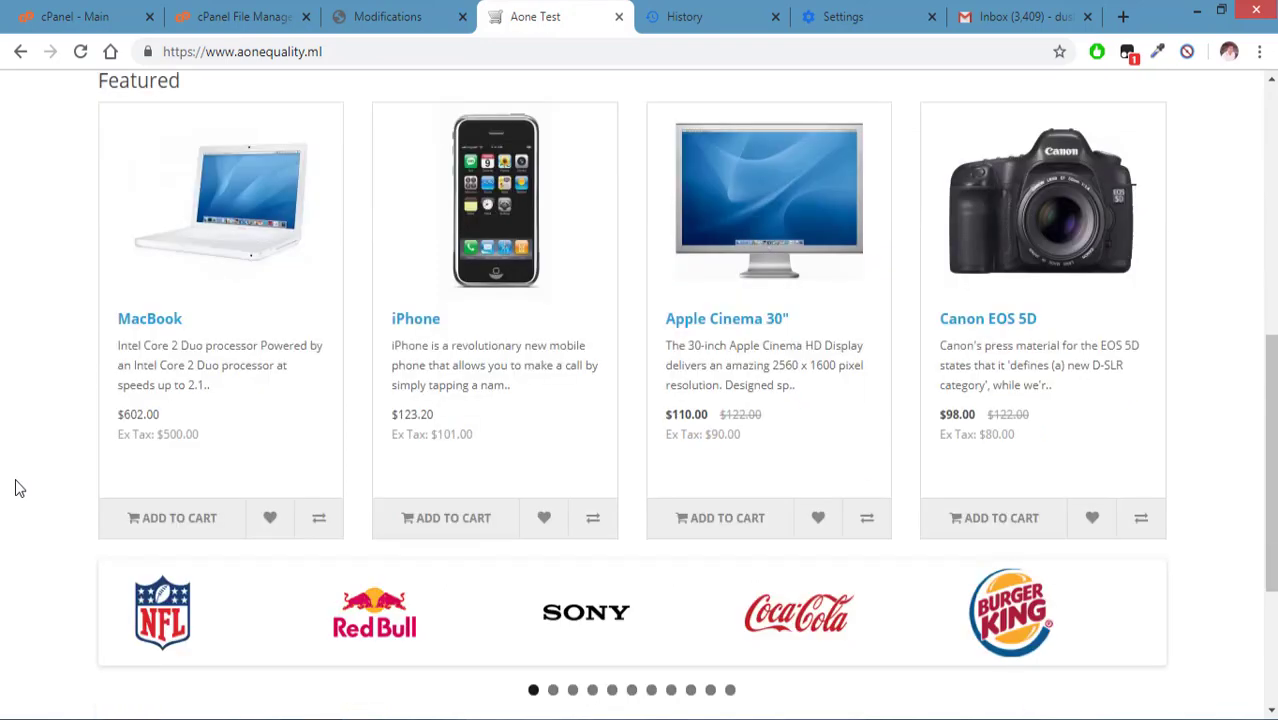
scroll(1065, 580, up, 1)
scroll(1065, 580, up, 7)
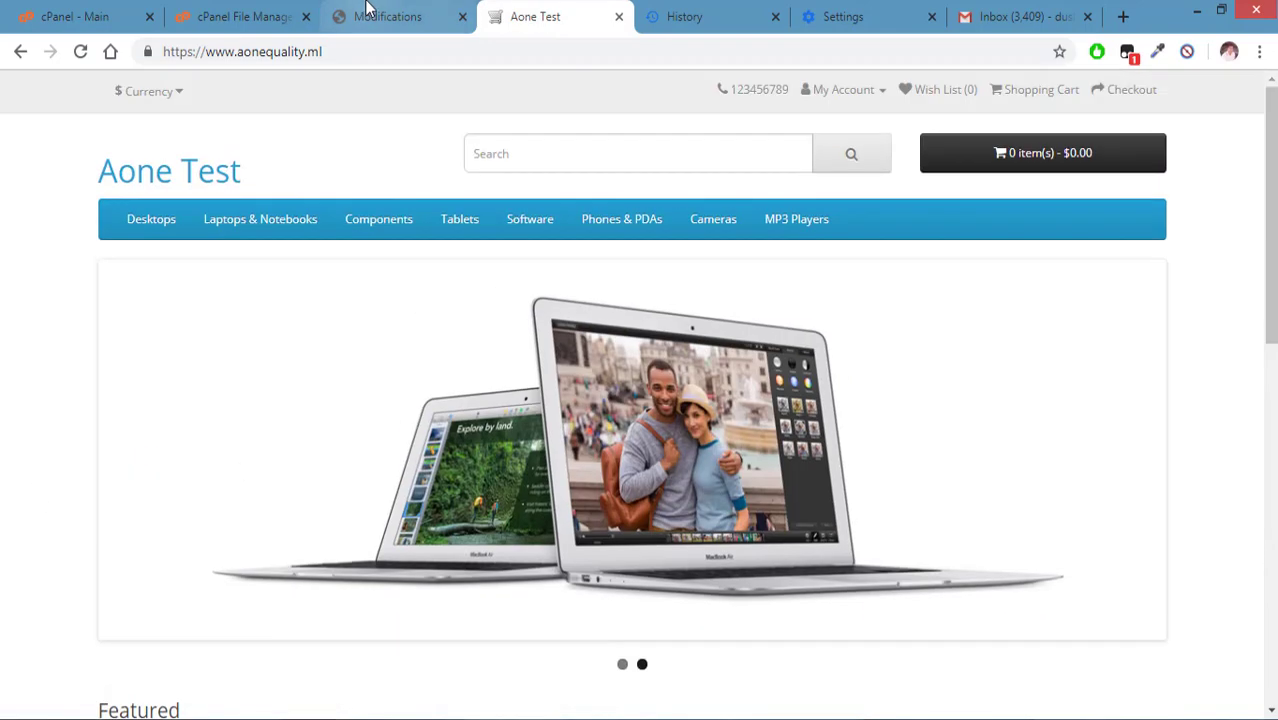
Open the product list in the OpenCart admin and copy the product name Samsung SyncMaster 941BW.
click(367, 12)
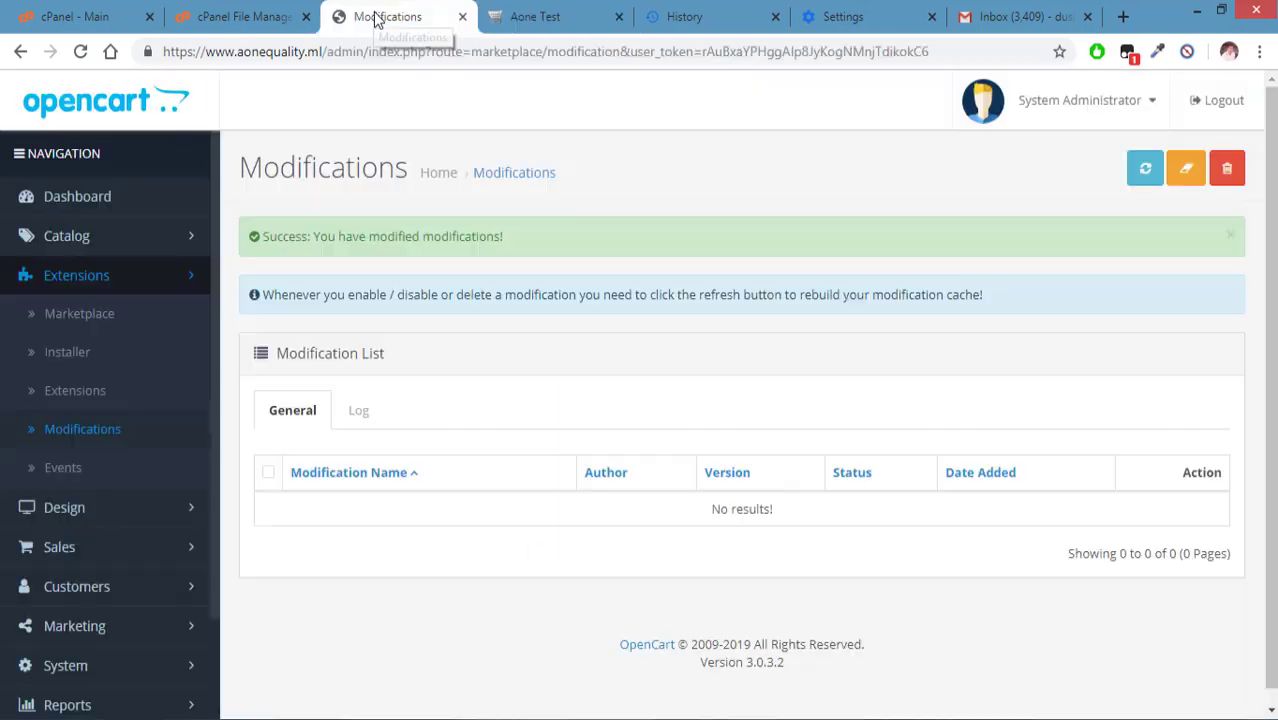
click(88, 250)
click(90, 313)
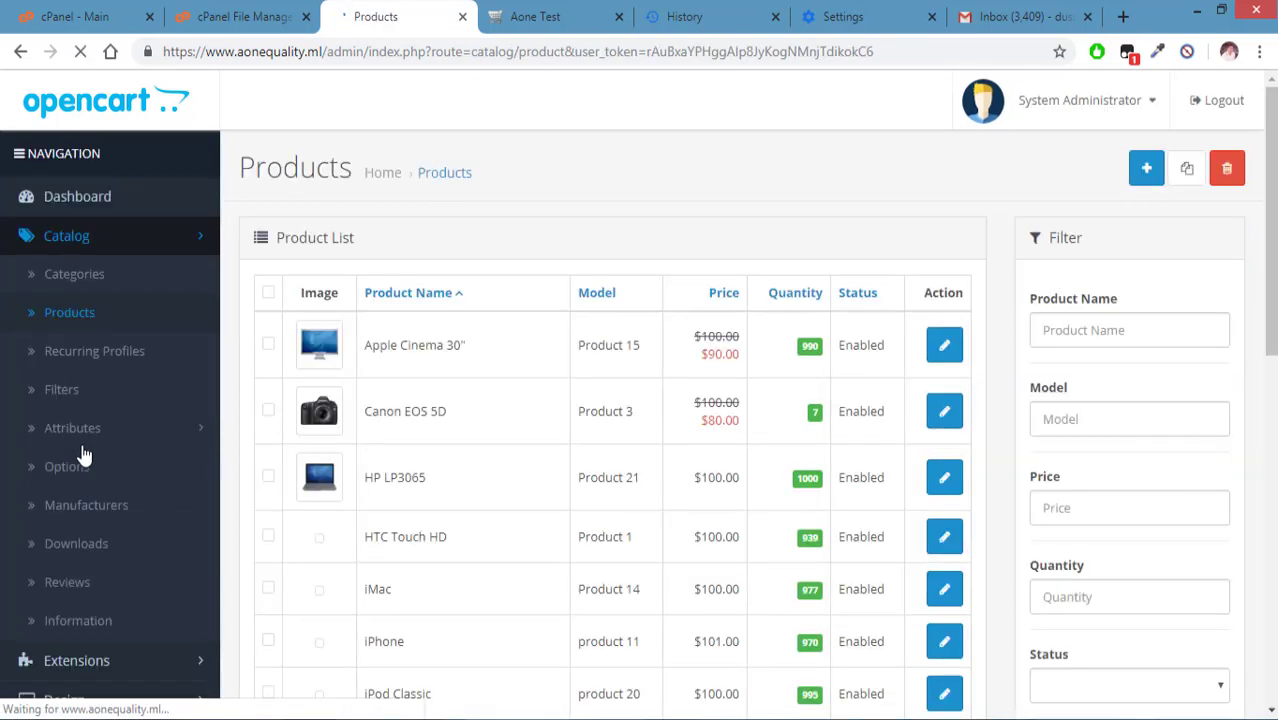
scroll(793, 408, down, 12)
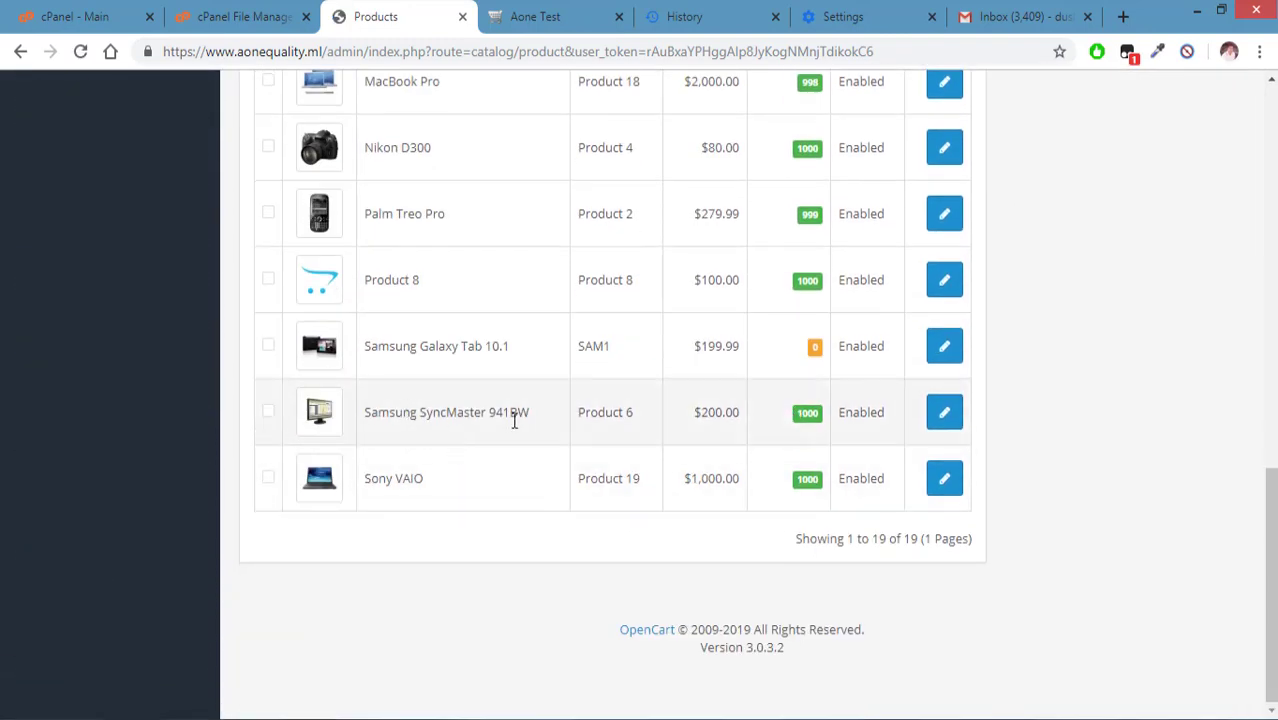
click(536, 14)
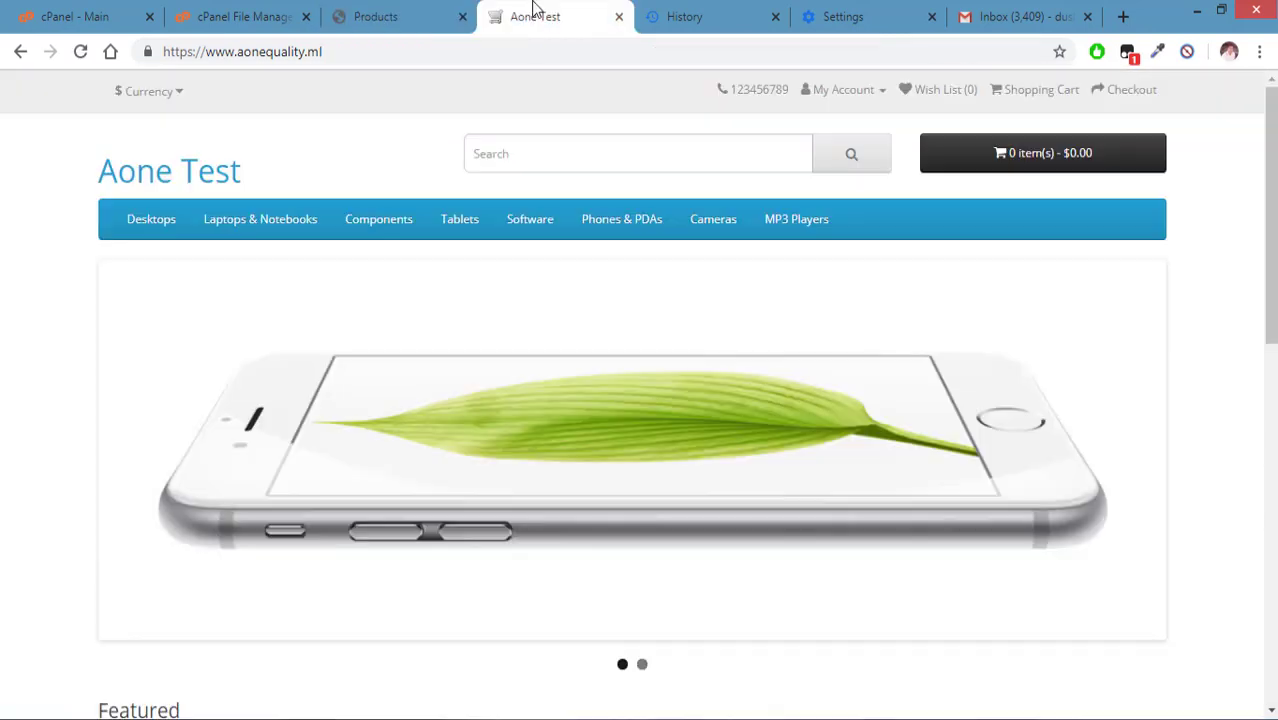
click(378, 20)
drag(364, 413, 533, 426)
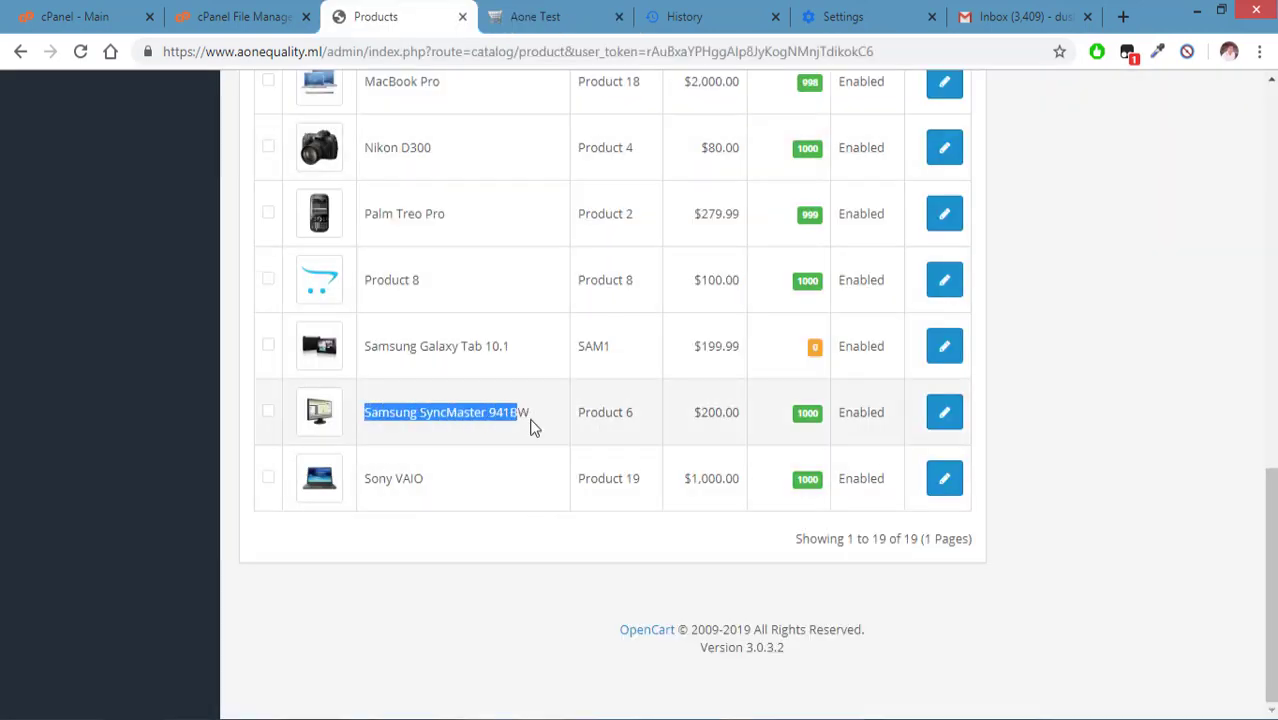
right_click(506, 410)
click(537, 427)
Search the storefront for Samsung SyncMaster 941BW and open the matching product.
click(545, 18)
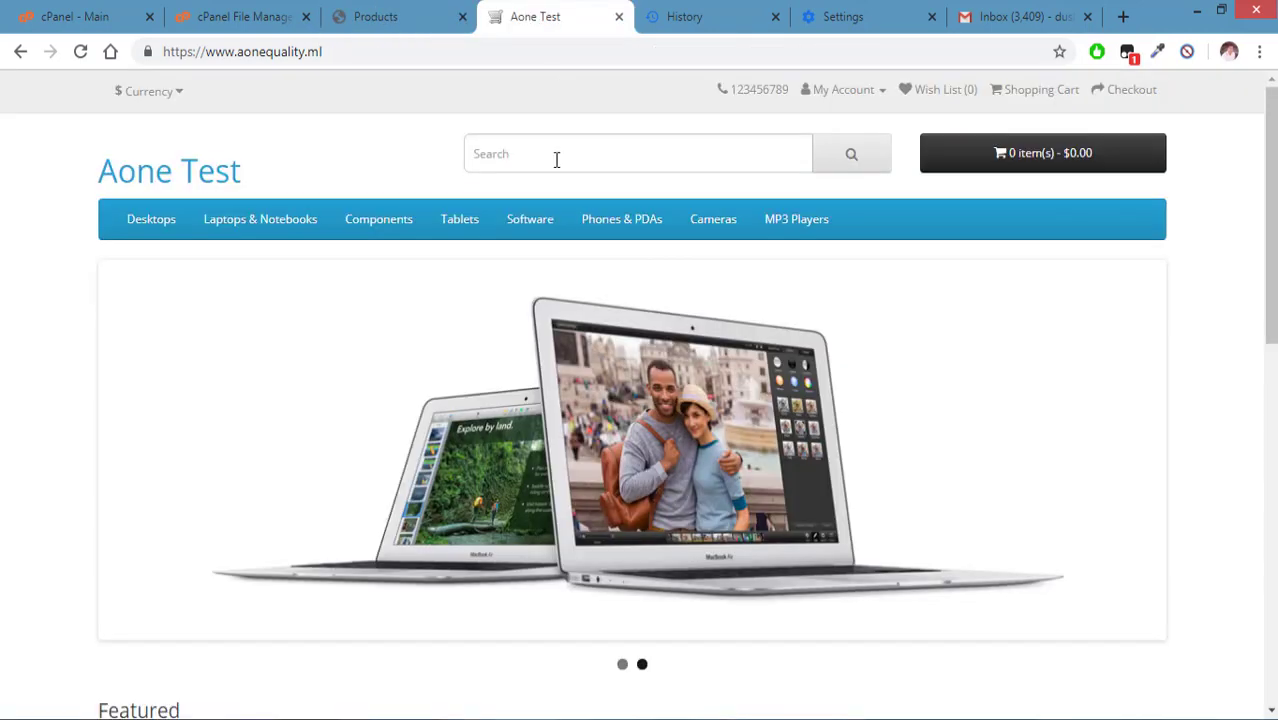
click(575, 150)
right_click(575, 150)
click(633, 256)
click(866, 170)
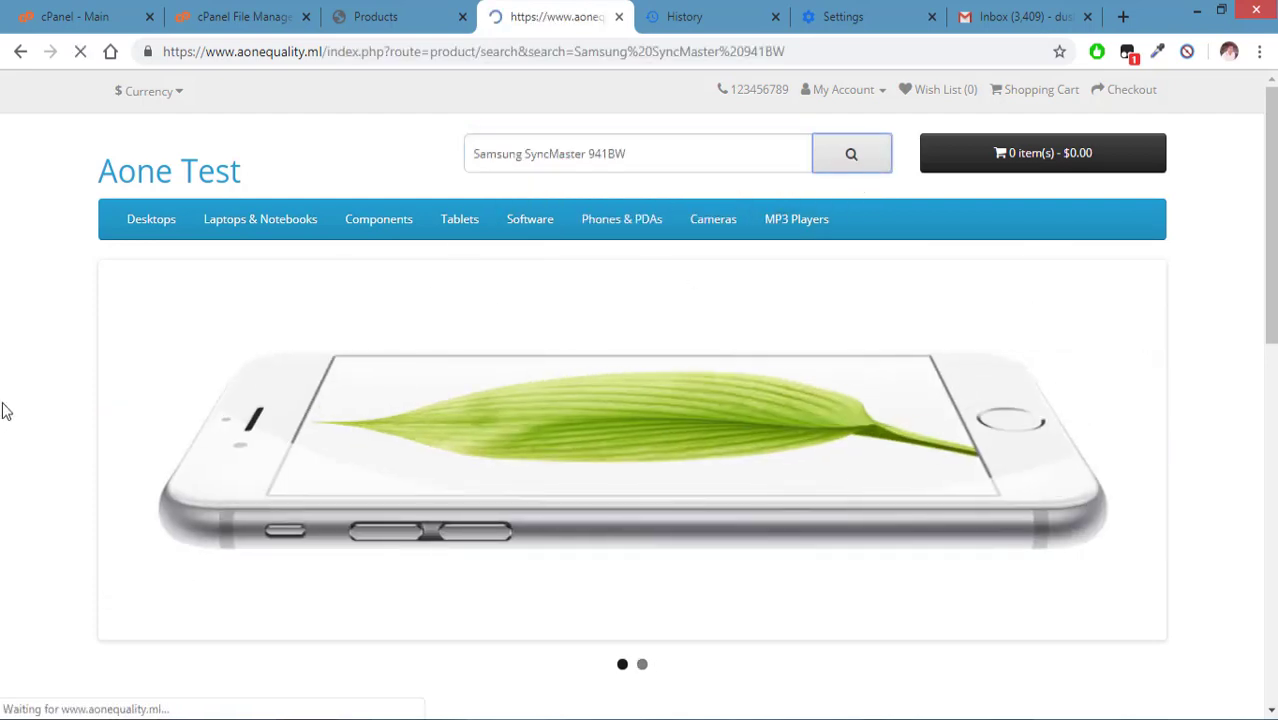
scroll(20, 470, down, 2)
scroll(35, 486, up, 2)
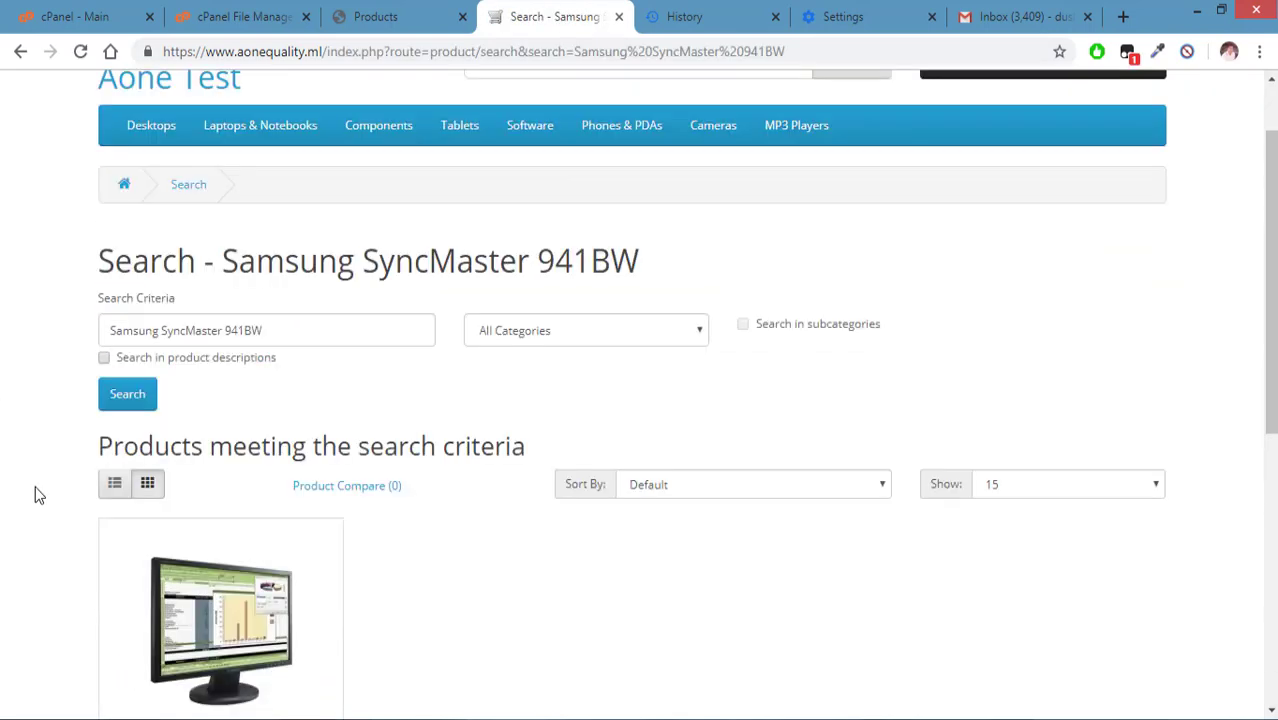
scroll(85, 503, down, 1)
click(205, 582)
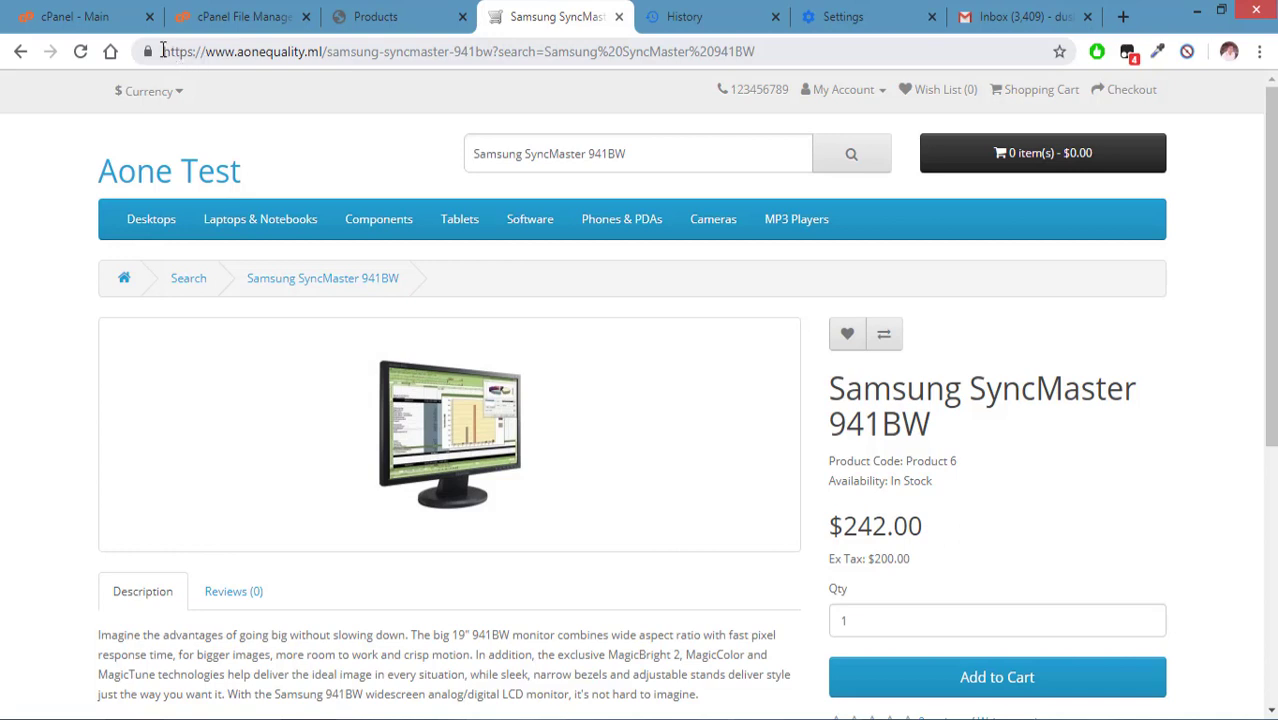
Compare the domain and SEO keyword in the Samsung SyncMaster page's web address with the product title.
drag(162, 50, 335, 55)
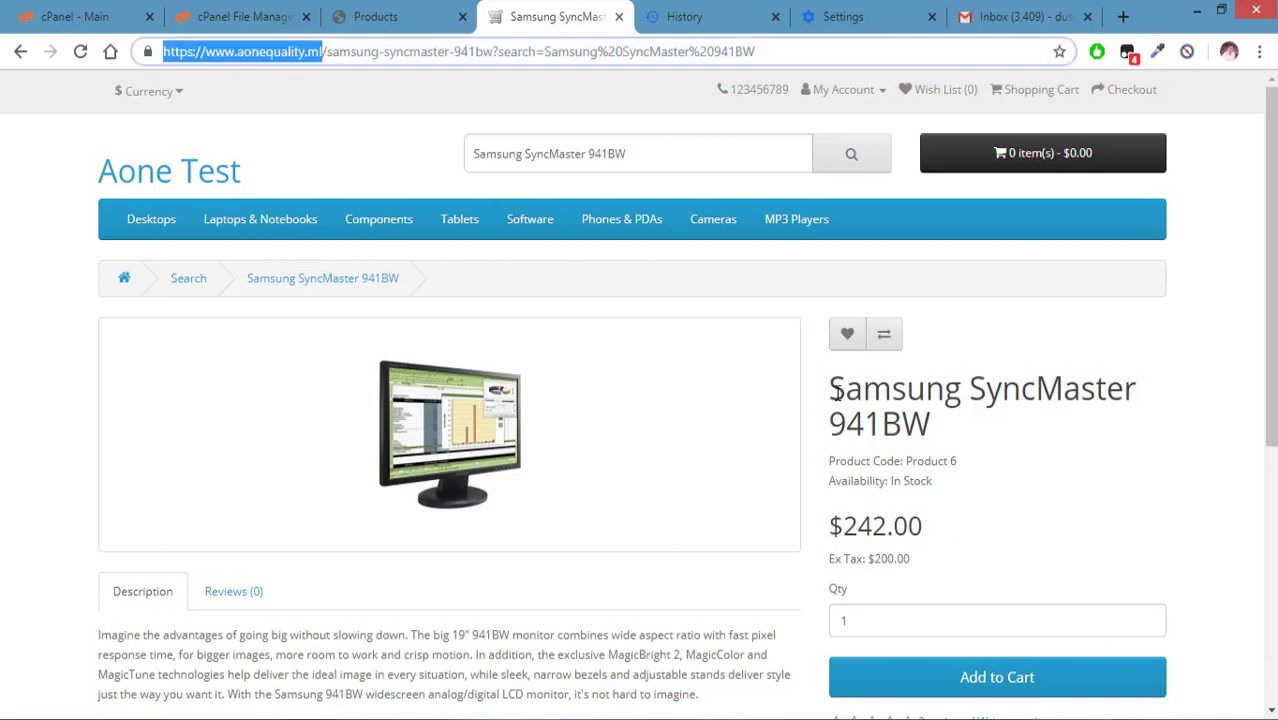
drag(837, 391, 929, 424)
click(330, 56)
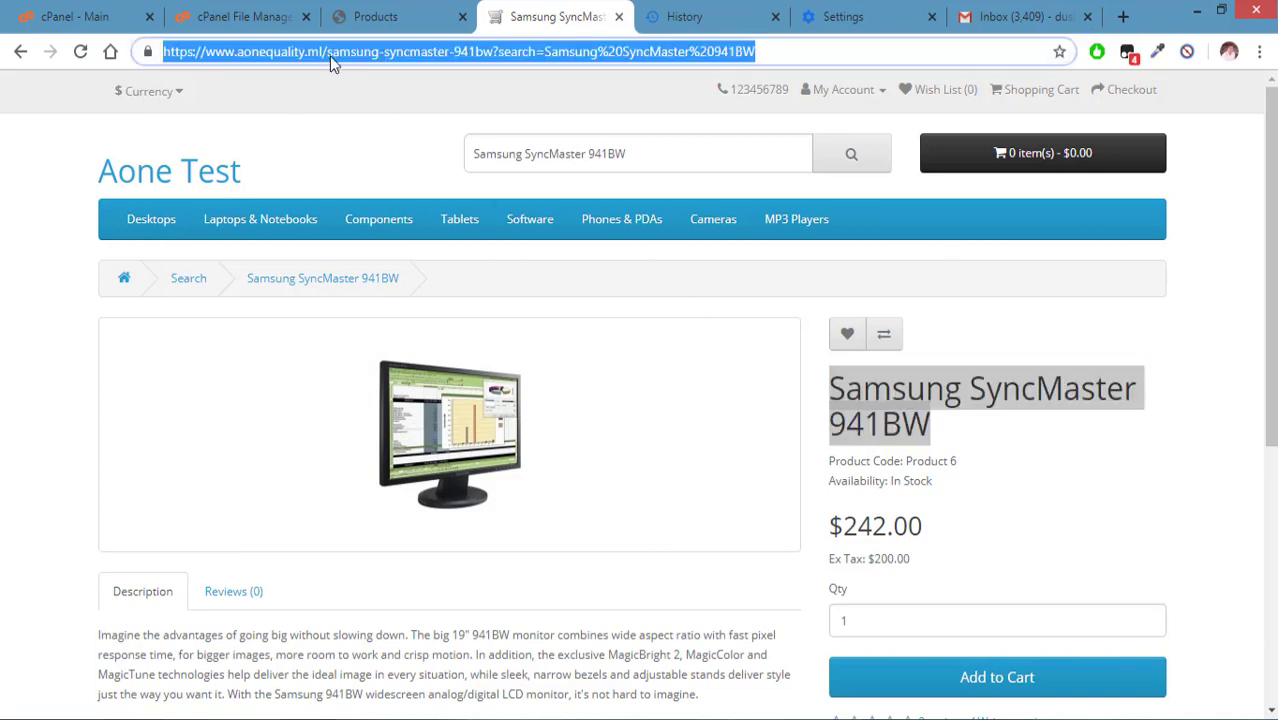
click(329, 56)
drag(328, 57, 757, 56)
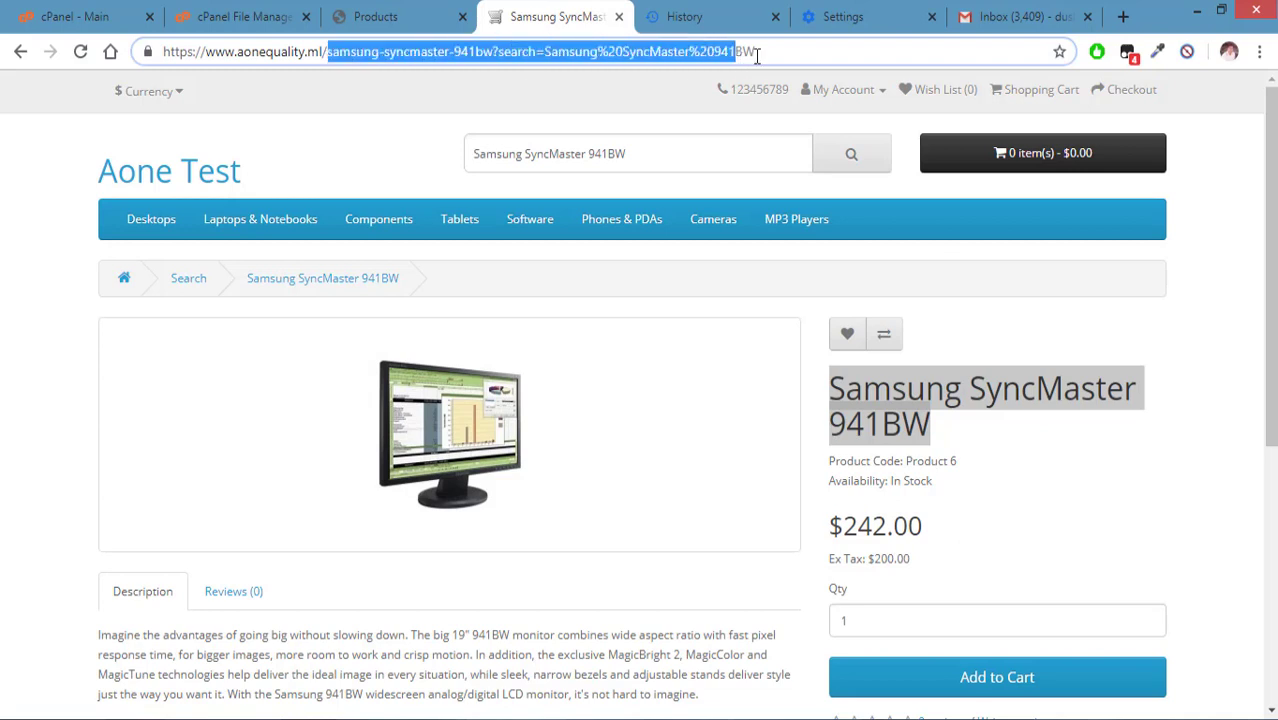
click(1012, 504)
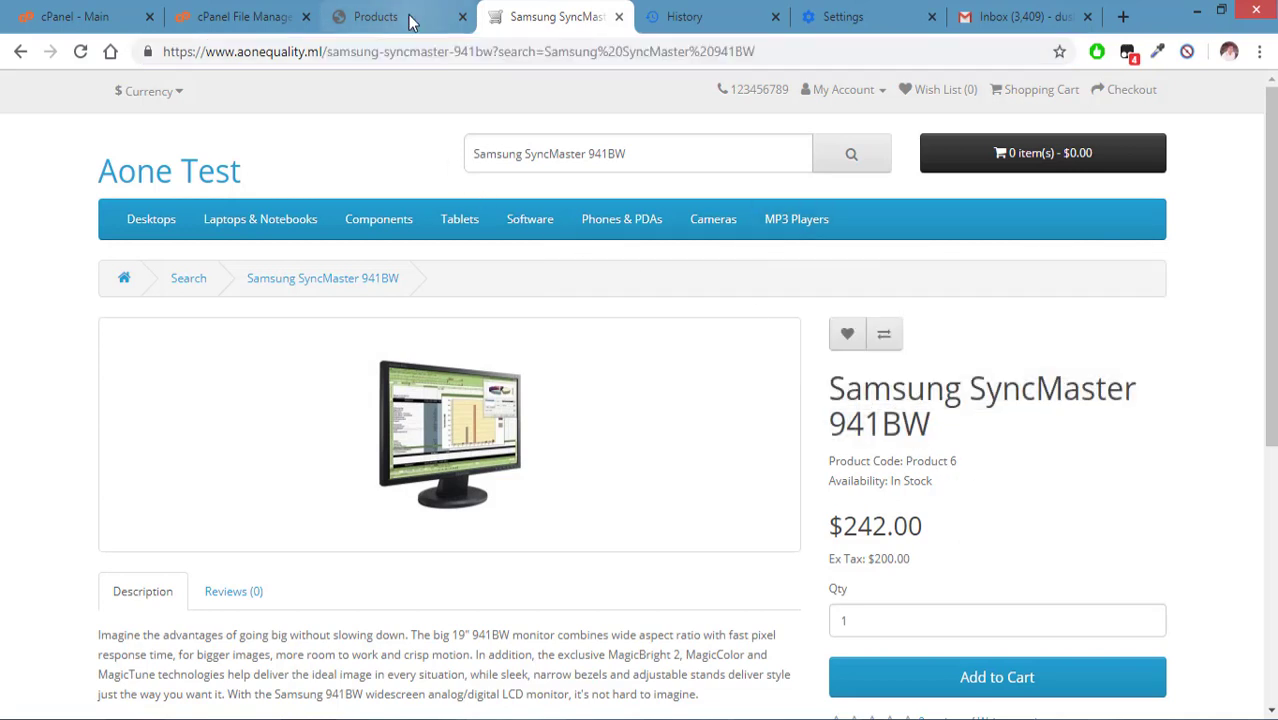
Return to the Aone Test home page and open the About Us page to check its web address.
click(118, 186)
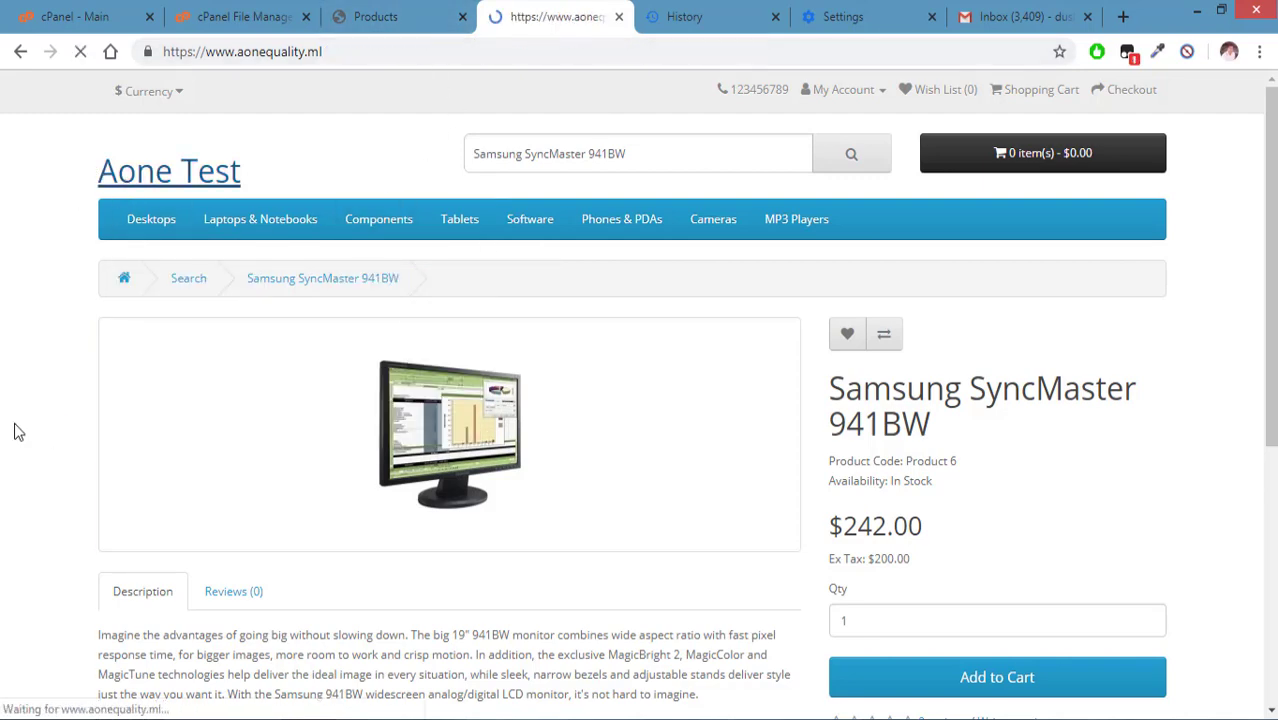
scroll(15, 430, down, 8)
scroll(15, 430, down, 2)
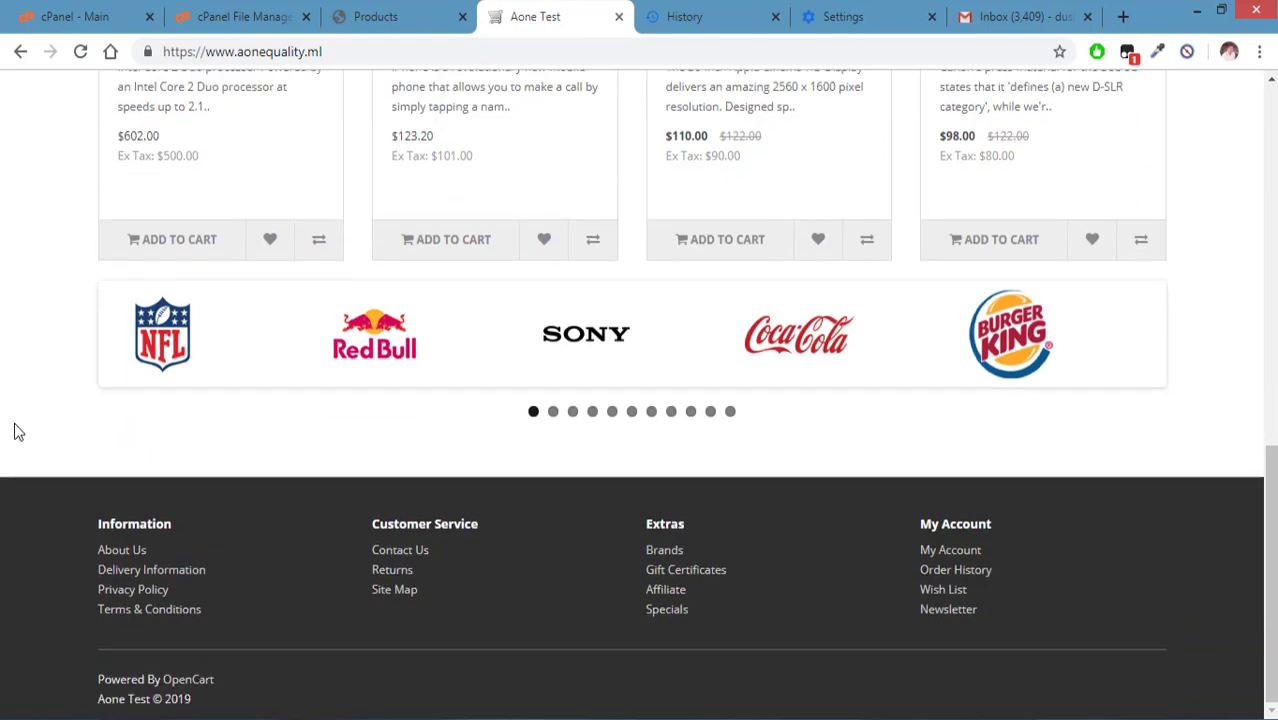
click(123, 551)
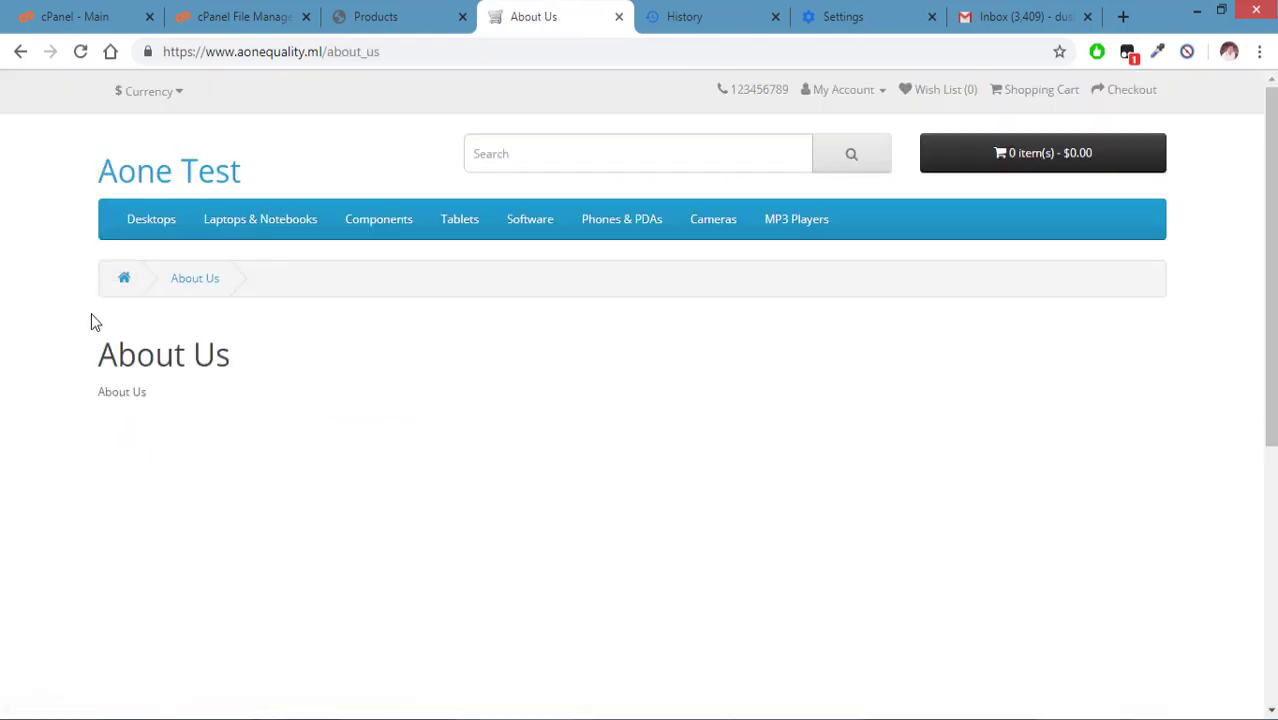
Go back to the home page, open the featured Apple Cinema 30" product, and examine the keyword in its web address.
click(188, 175)
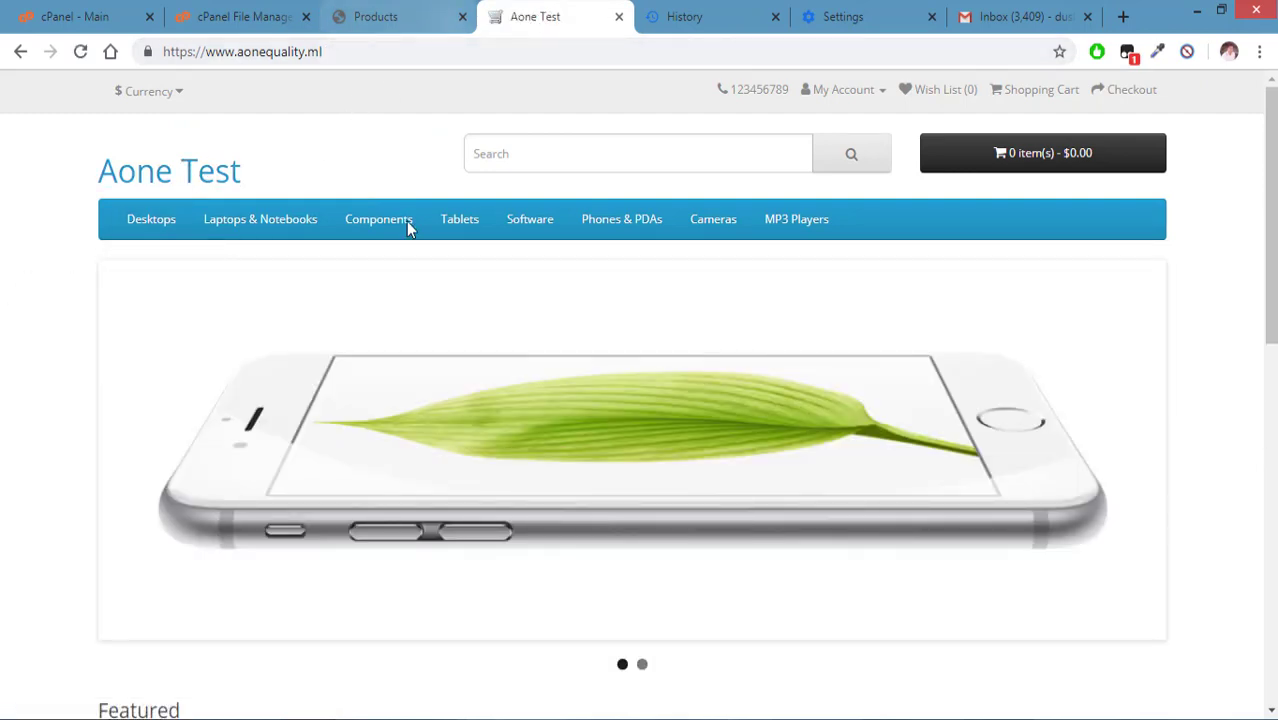
scroll(41, 492, down, 5)
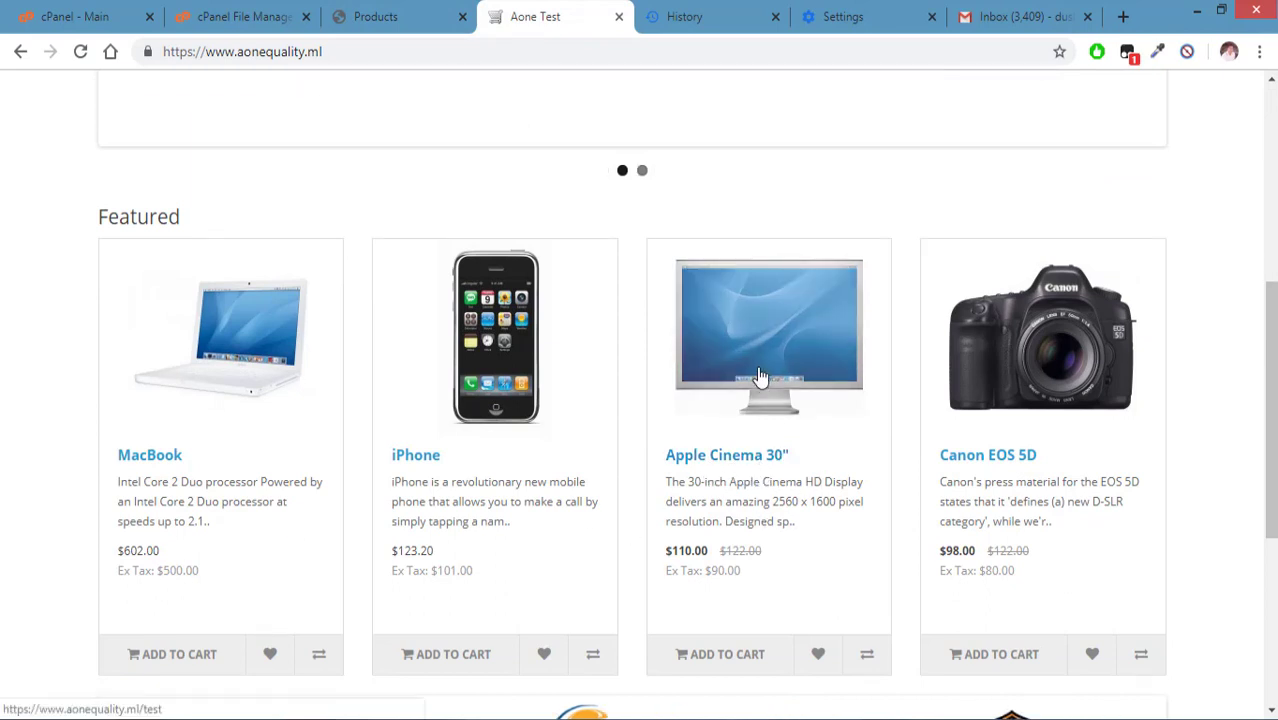
click(758, 462)
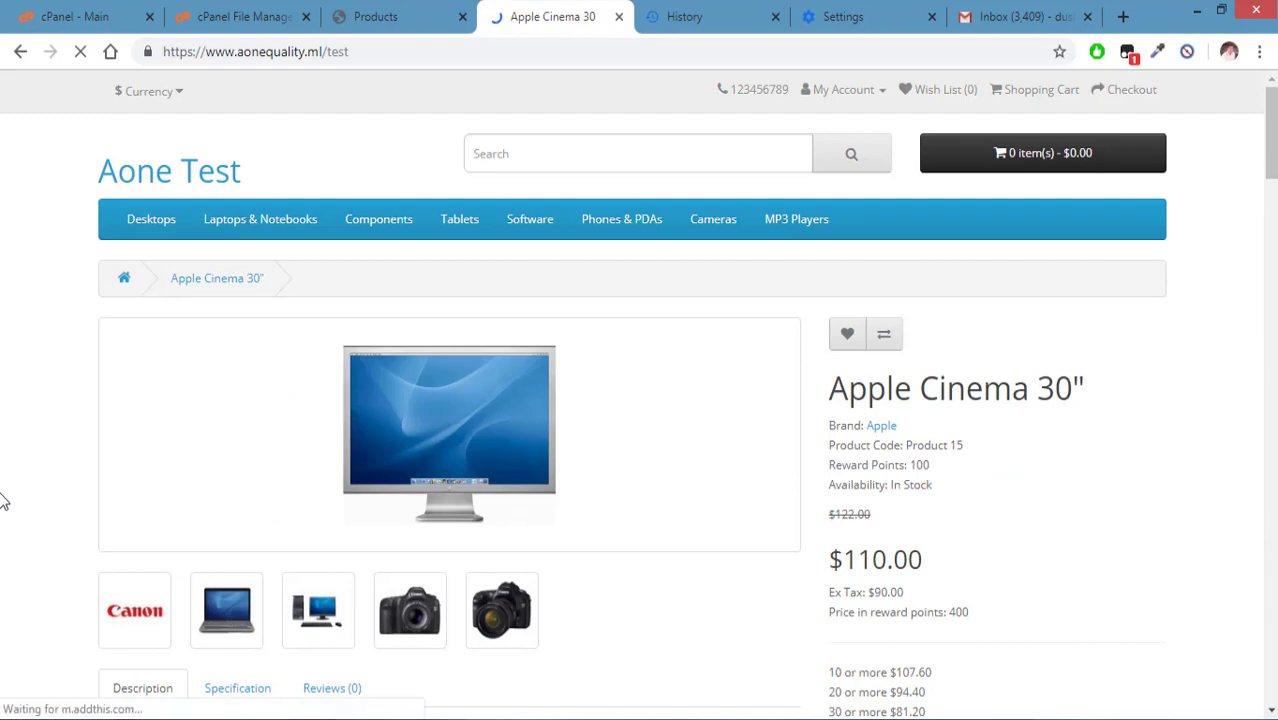
scroll(5, 494, down, 2)
scroll(5, 494, up, 2)
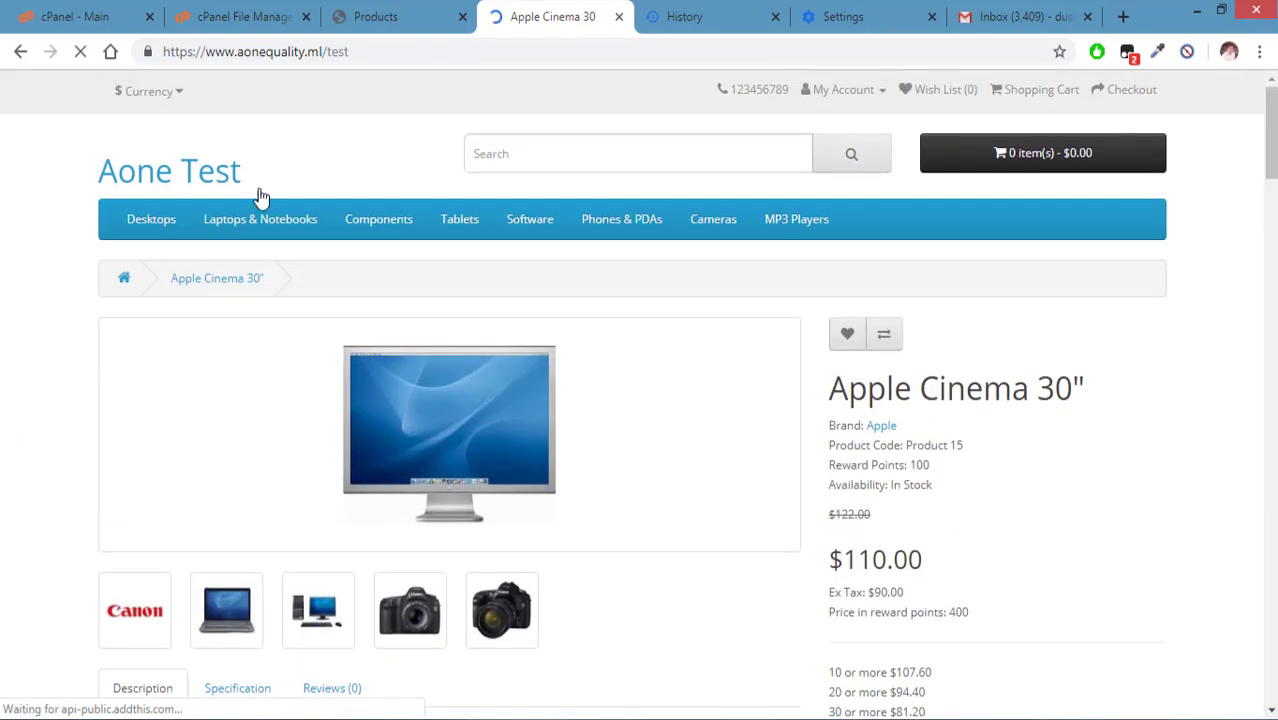
click(362, 50)
click(360, 50)
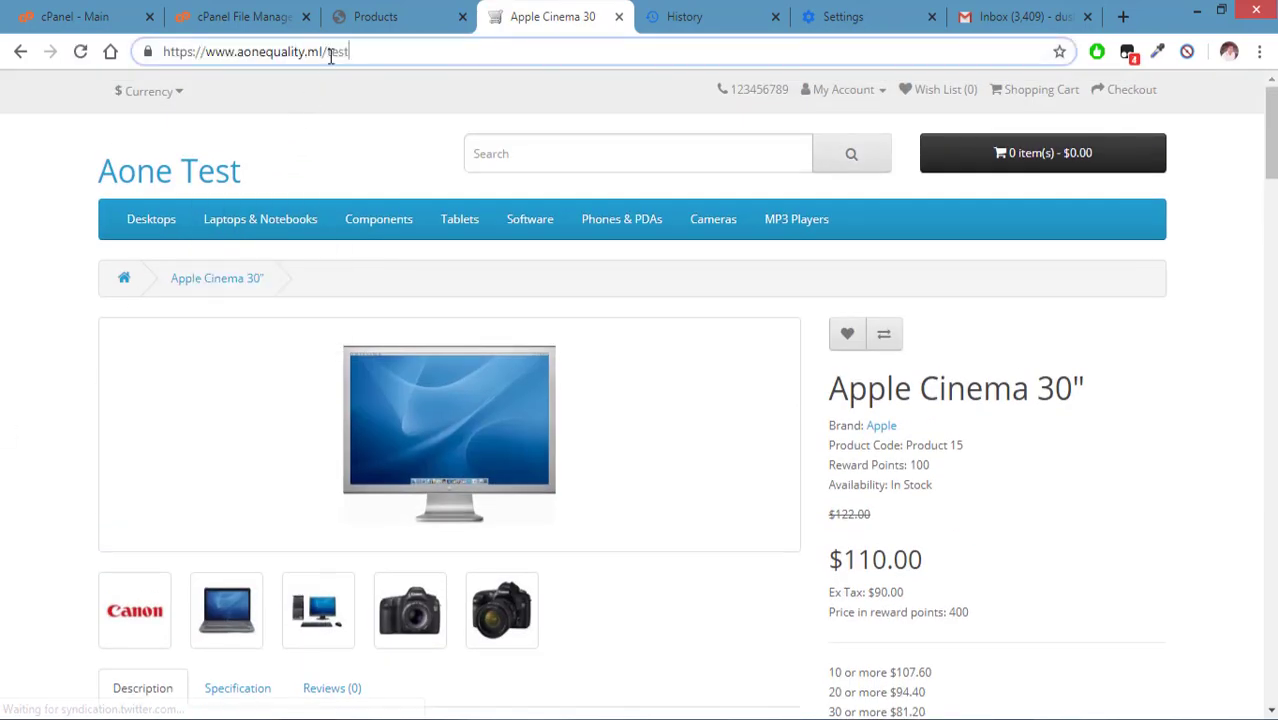
Open Apple Cinema 30" for editing from the OpenCart admin product list and show its SEO settings.
click(390, 20)
scroll(474, 598, up, 8)
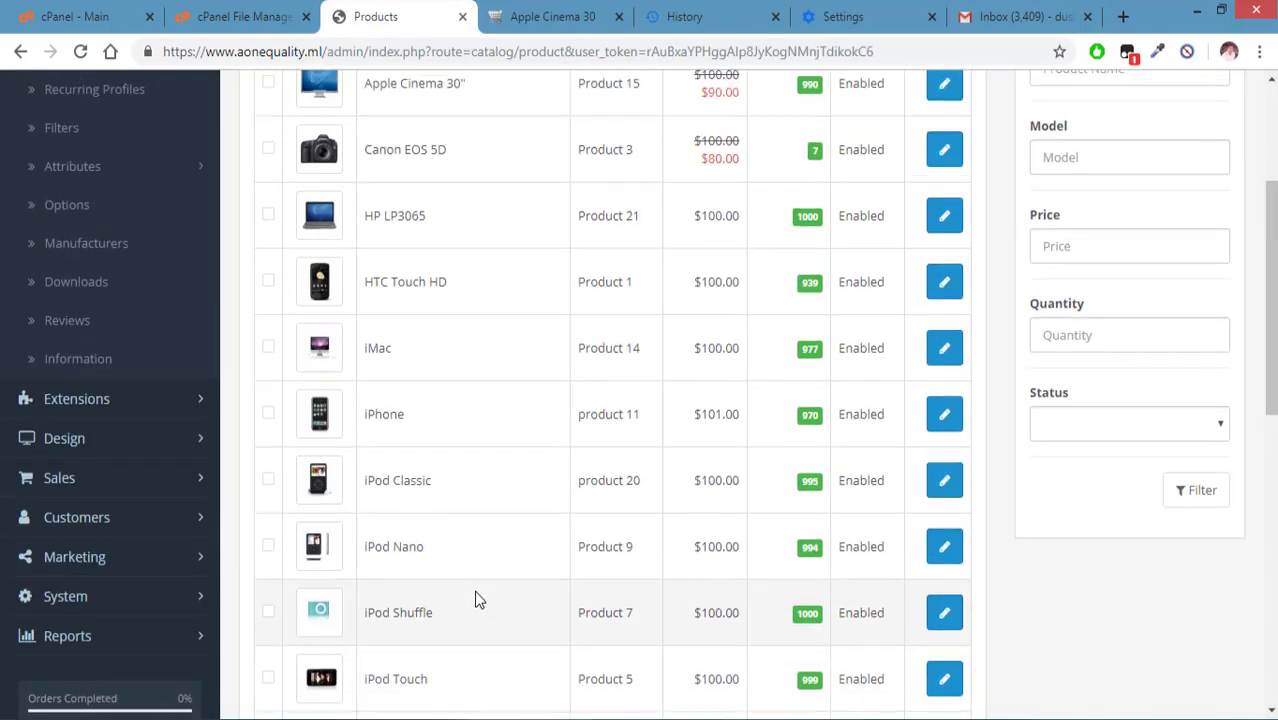
scroll(474, 598, up, 3)
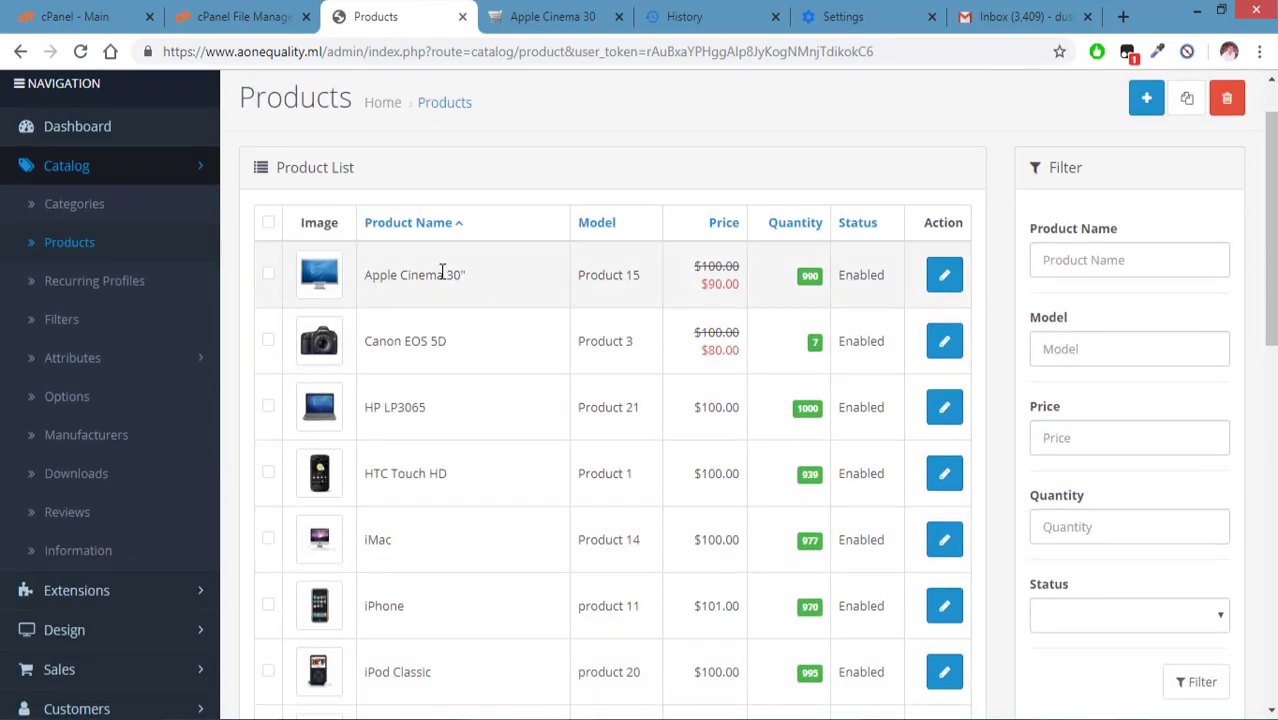
drag(366, 275, 466, 276)
click(944, 275)
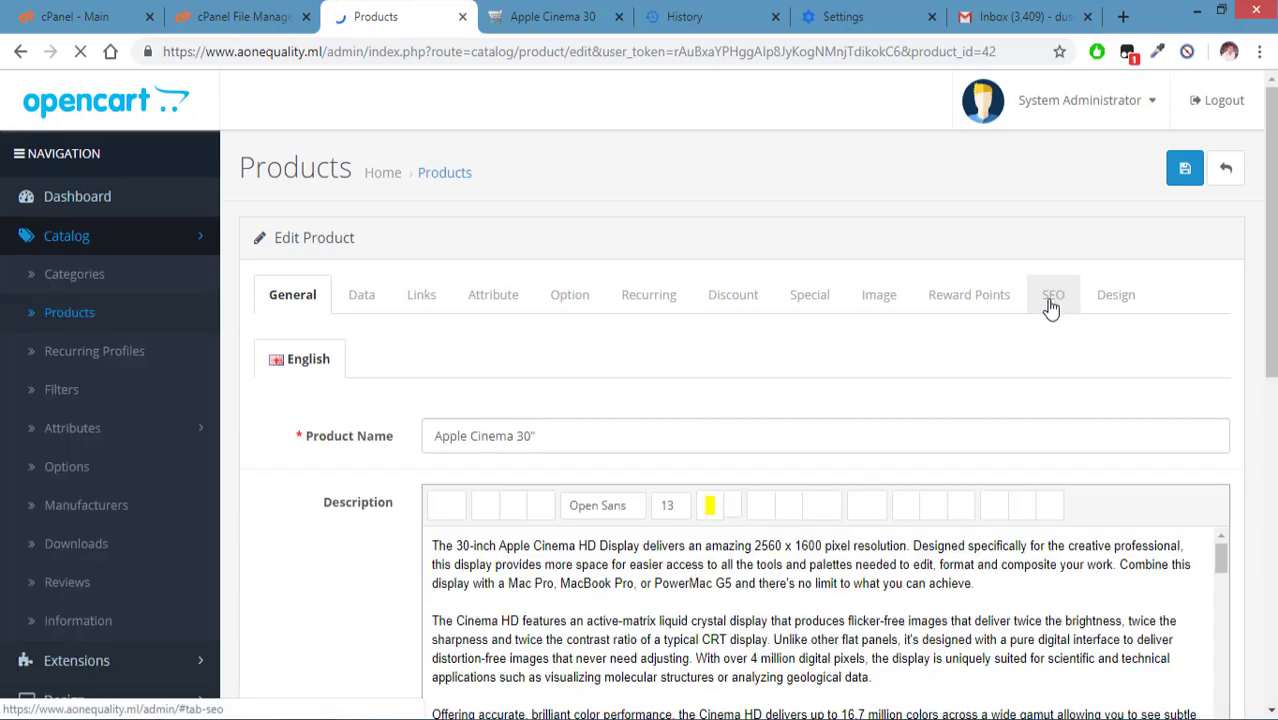
click(1052, 300)
Set the Apple Cinema 30" SEO keyword for the Default store to latest-apple and save the product.
click(557, 457)
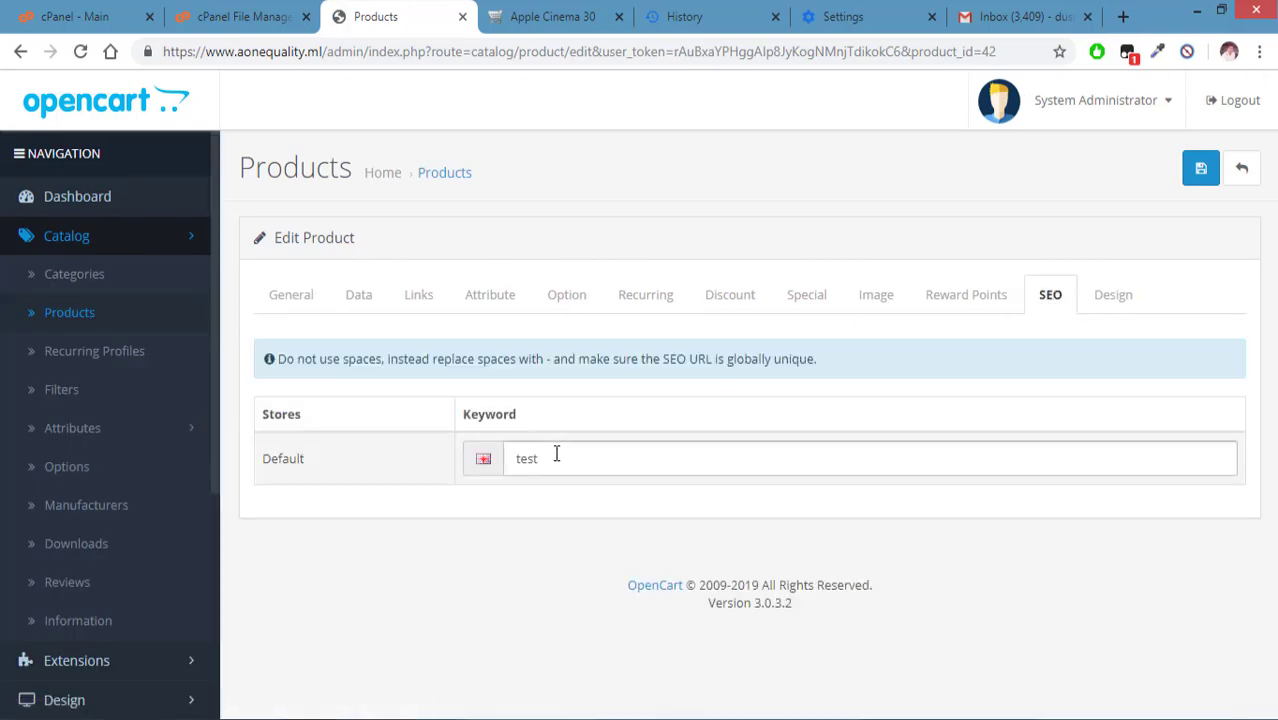
click(547, 22)
click(391, 20)
drag(550, 460, 485, 491)
text(latest-apple)
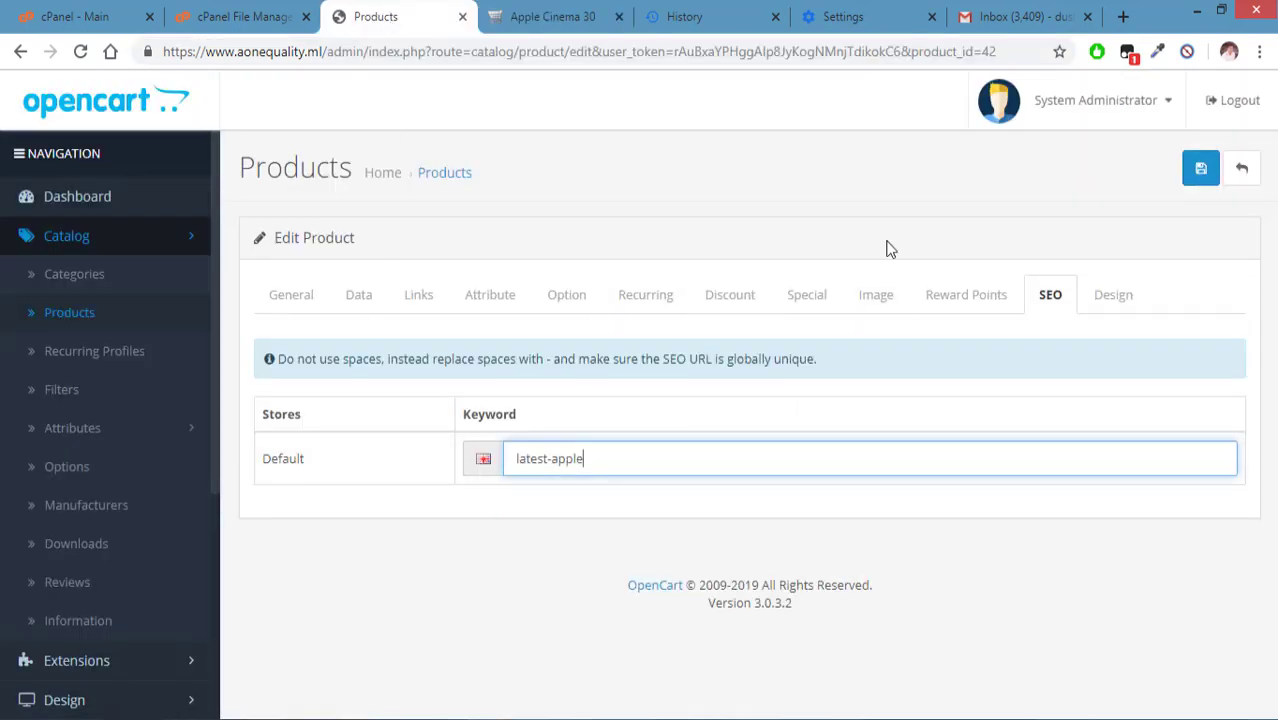
click(1201, 168)
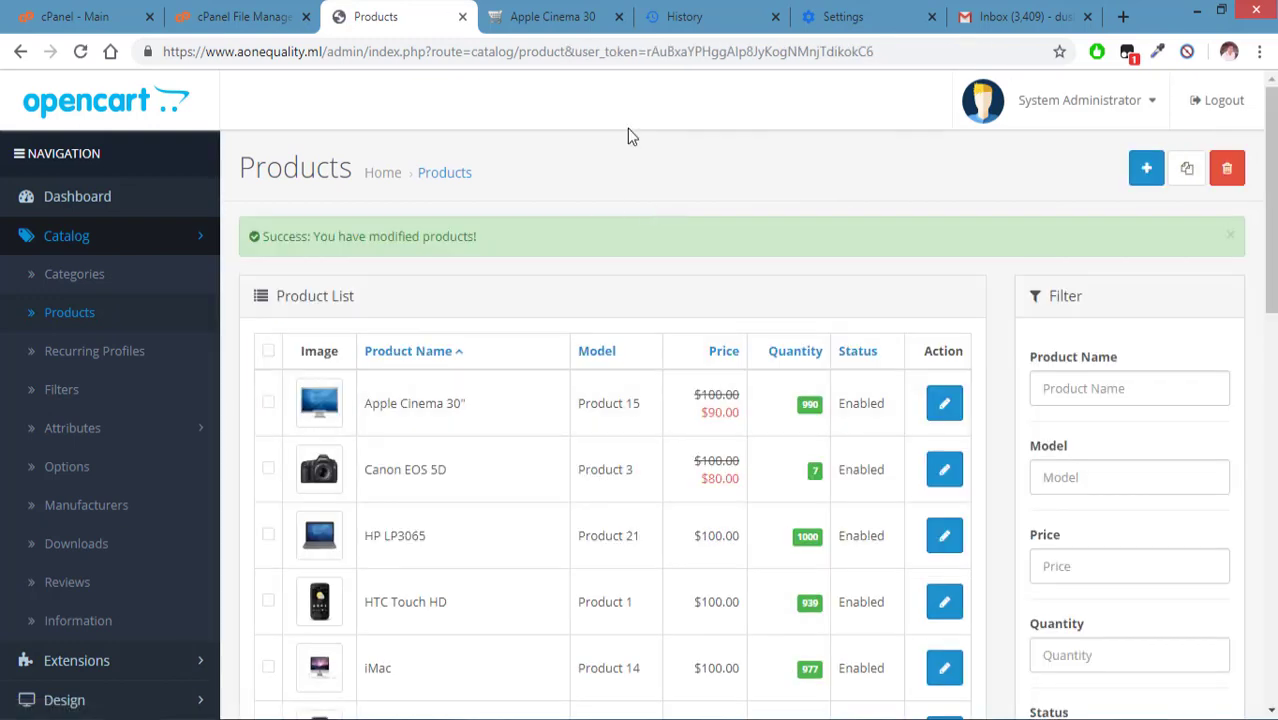
Reopen Apple Cinema 30" from the storefront home page and check the SEO keyword in its web address.
click(576, 31)
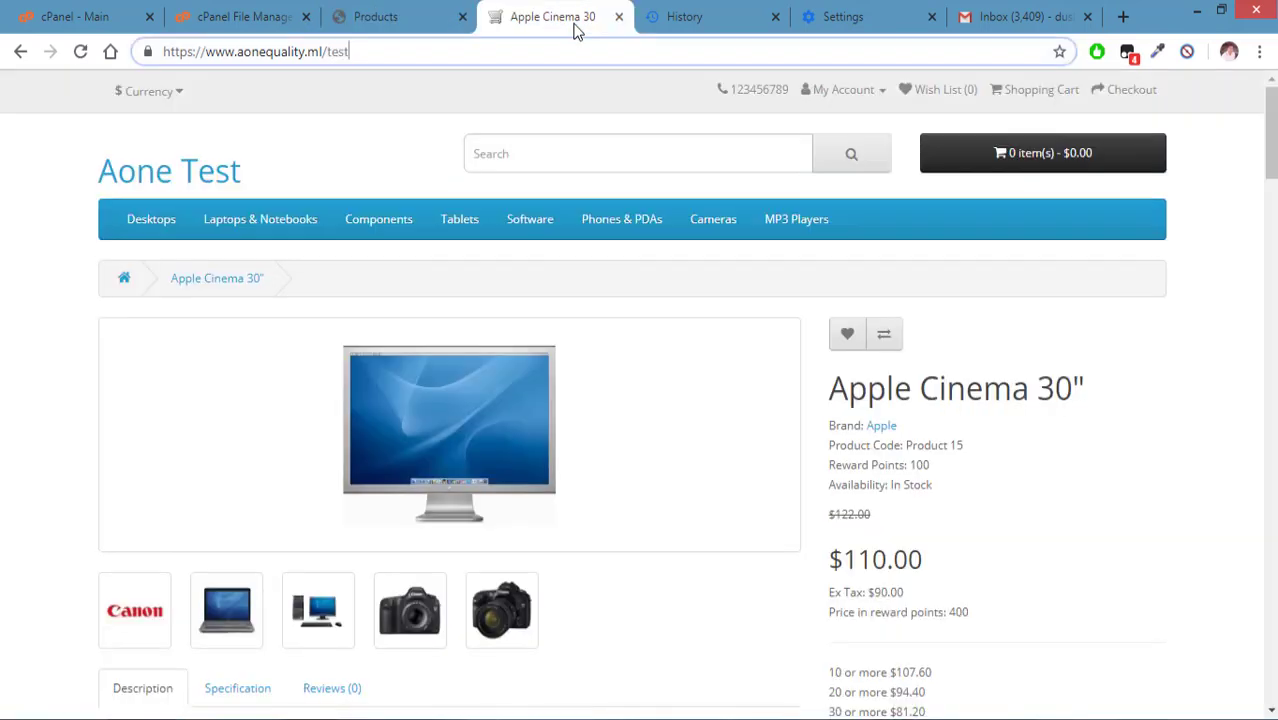
click(200, 180)
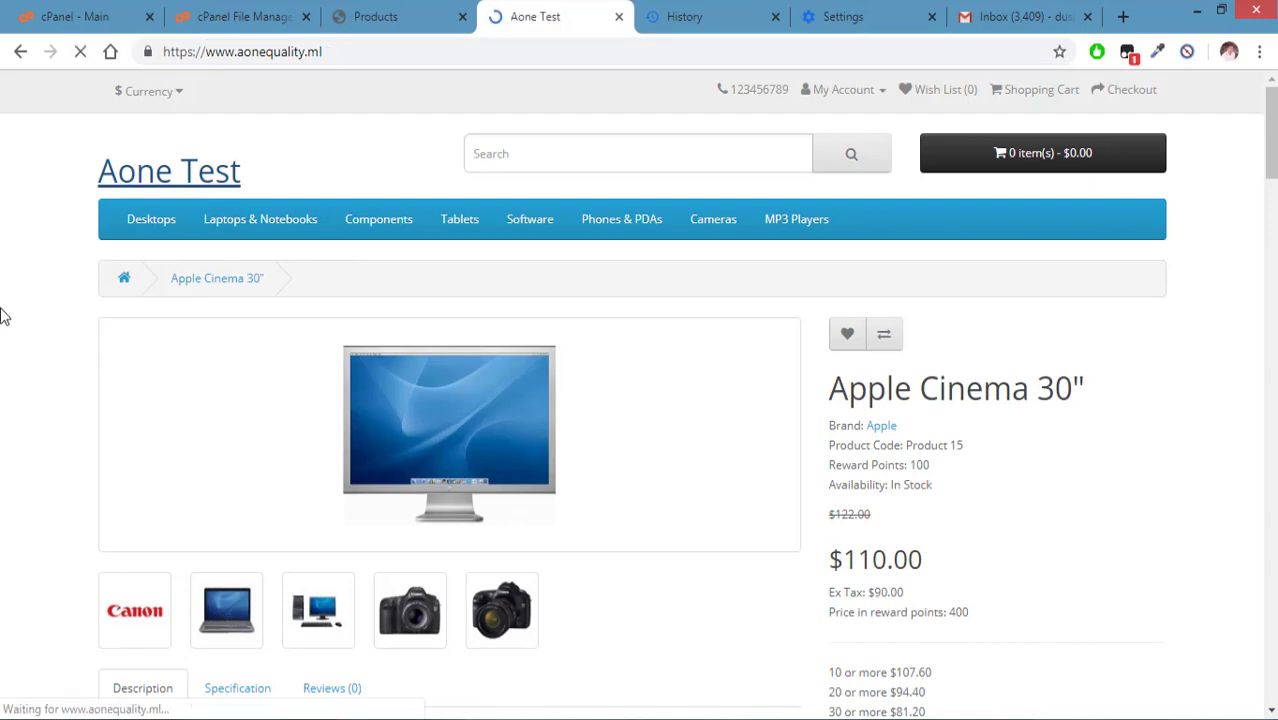
scroll(1004, 457, down, 4)
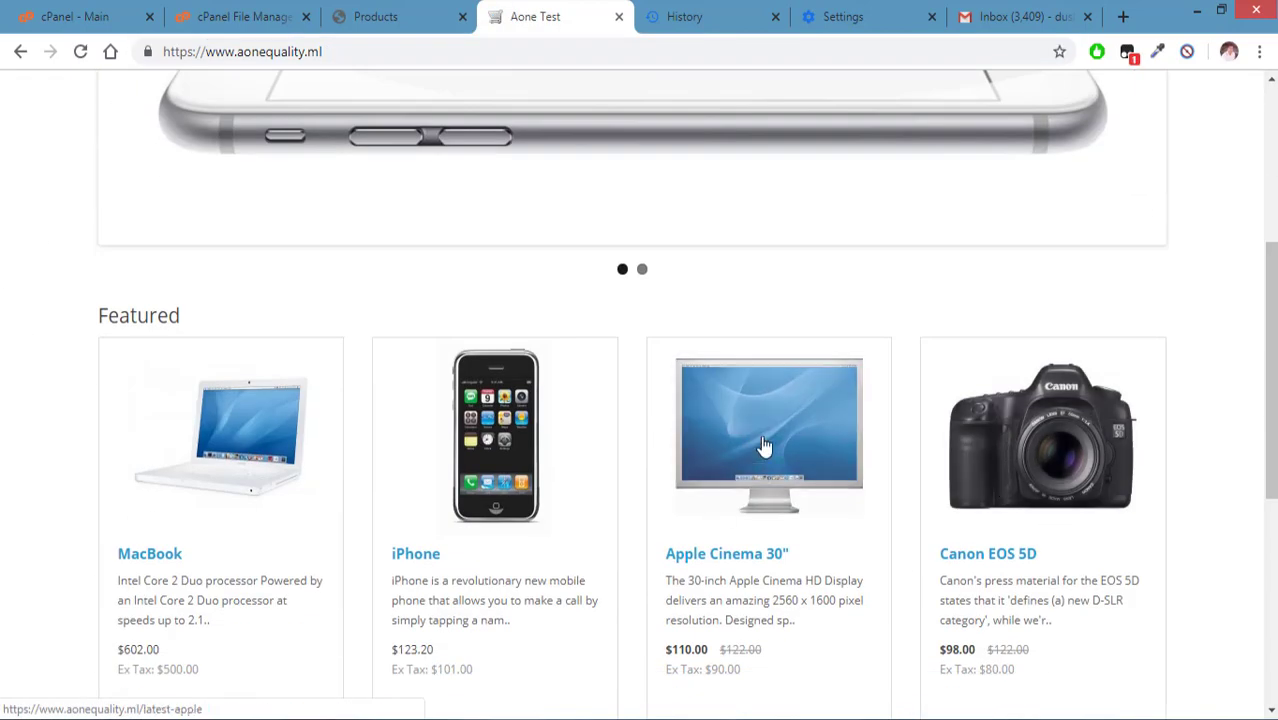
click(770, 451)
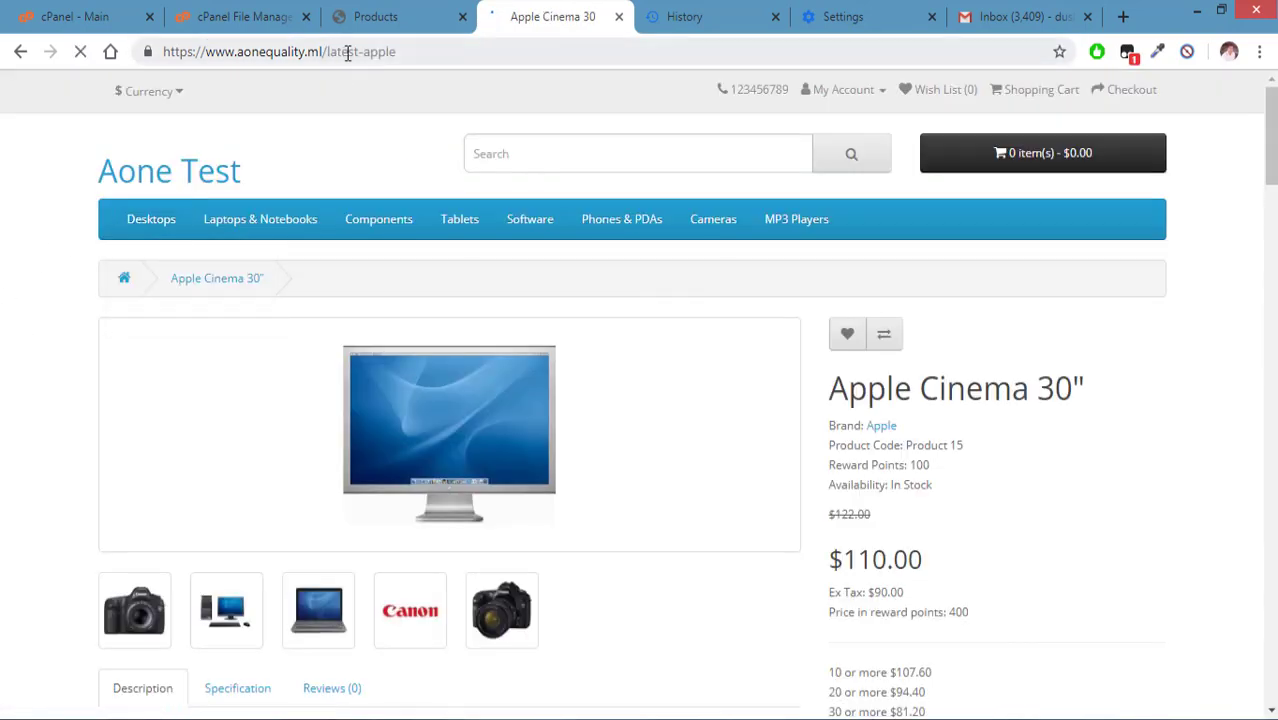
double_click(331, 52)
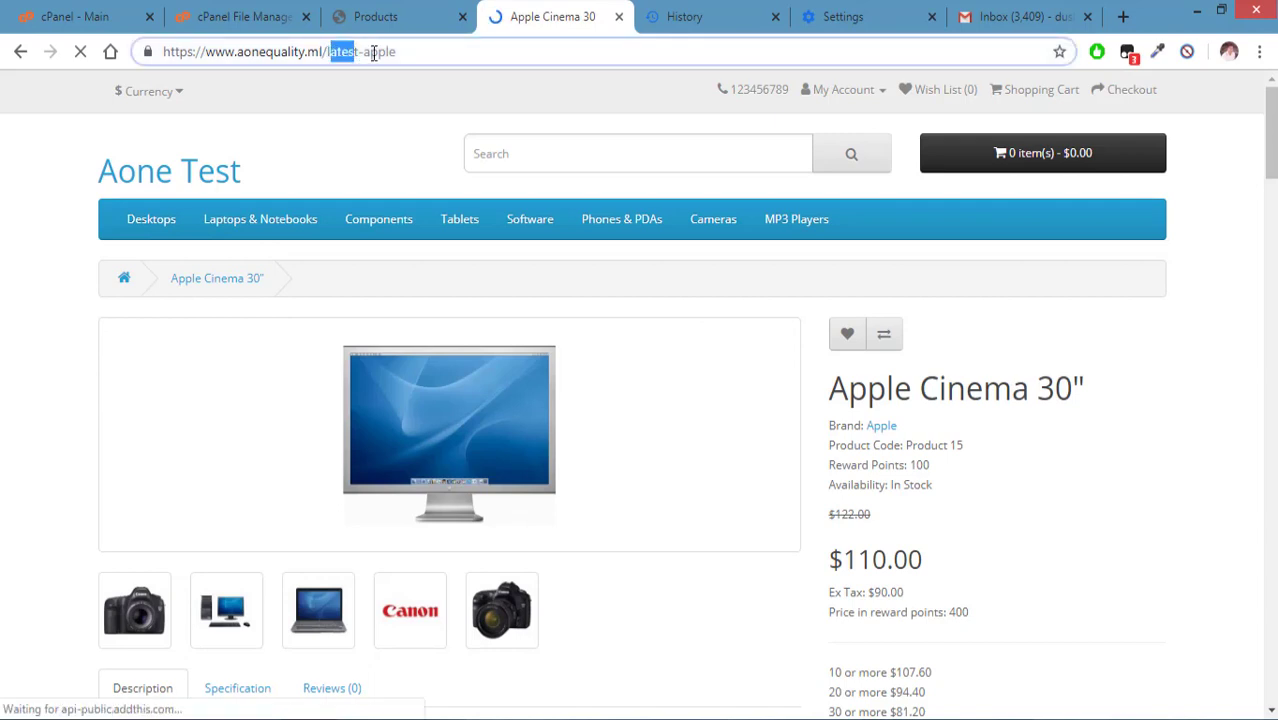
click(15, 408)
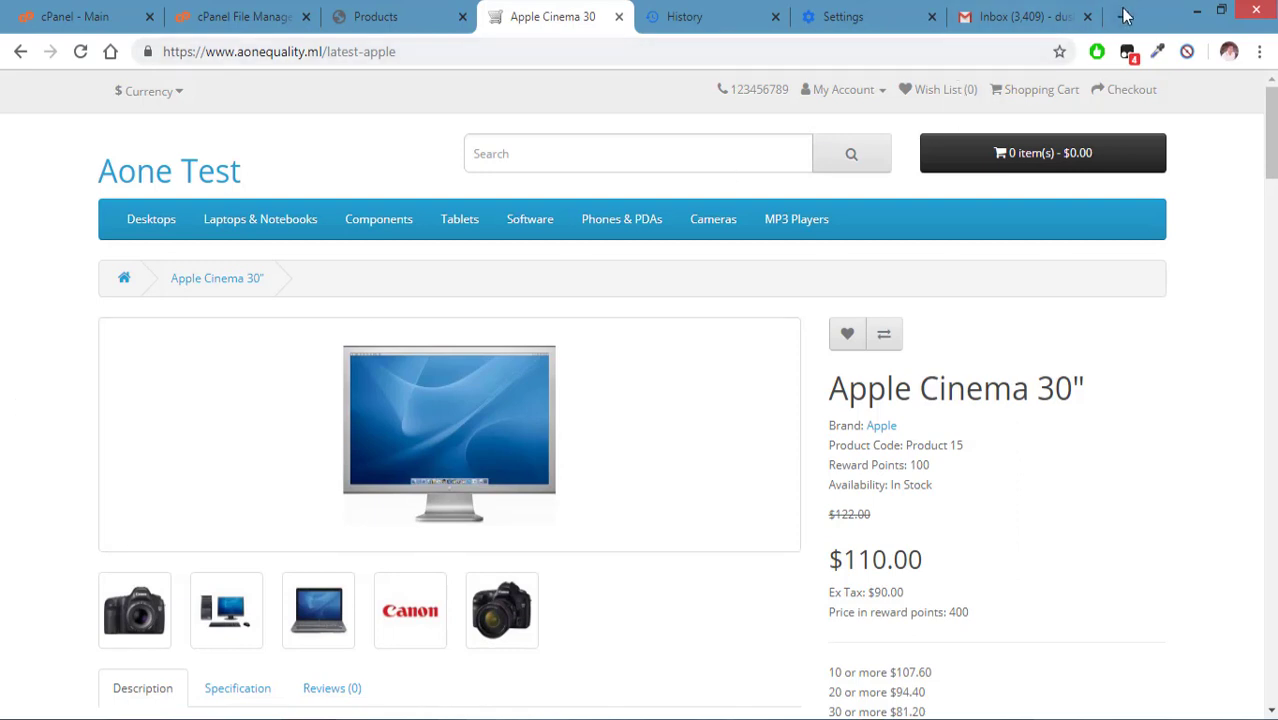
Open Google in a new browser tab and search for neil patel.
key(ctrl+t)
click(108, 51)
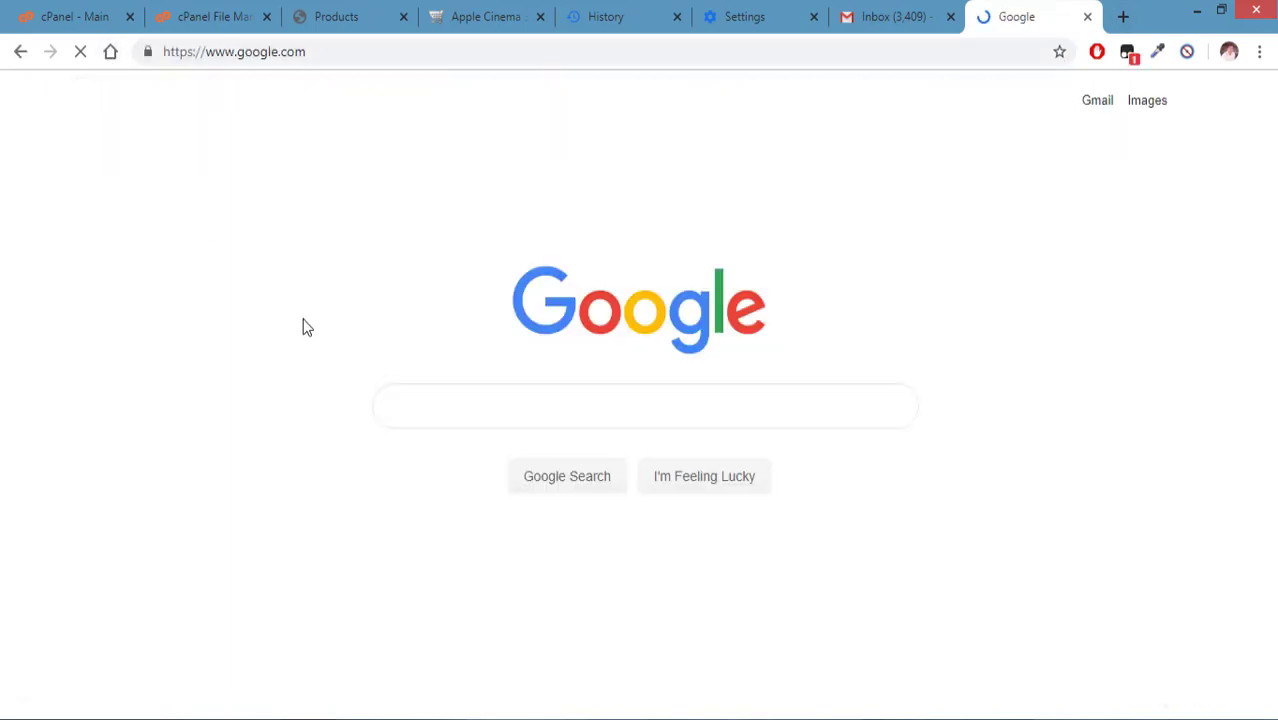
text(neil patel)
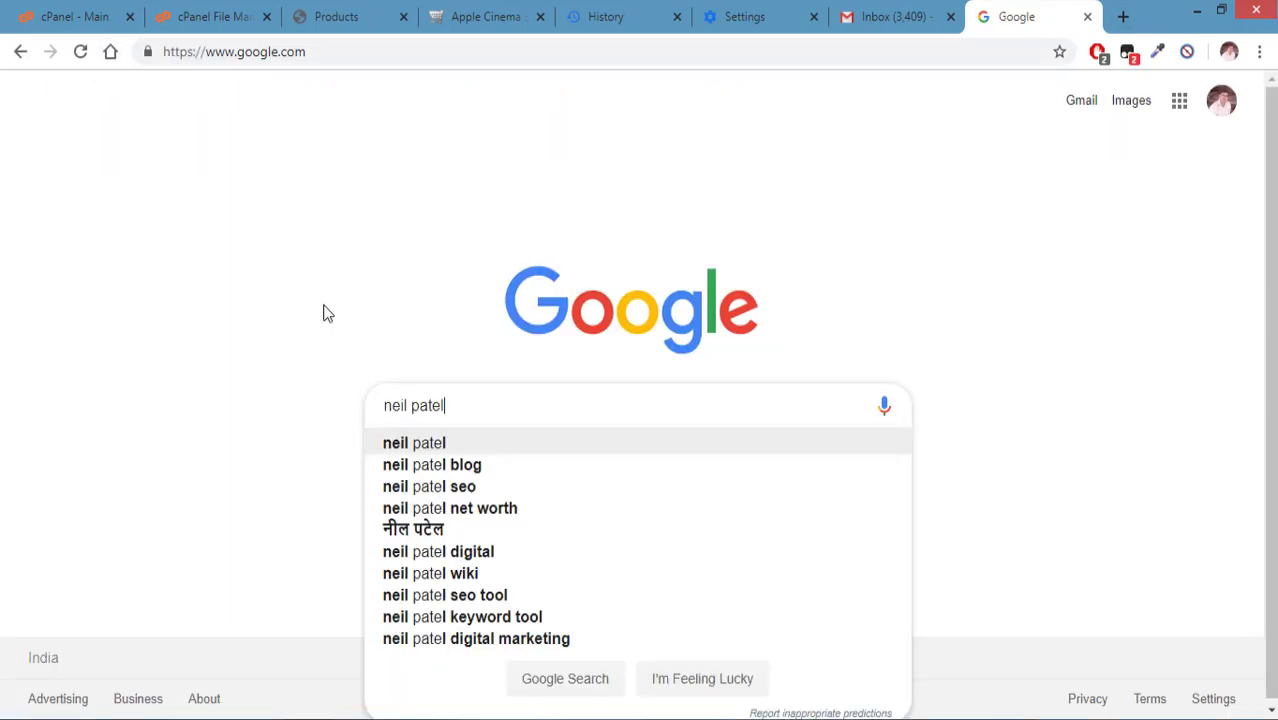
key(Return)
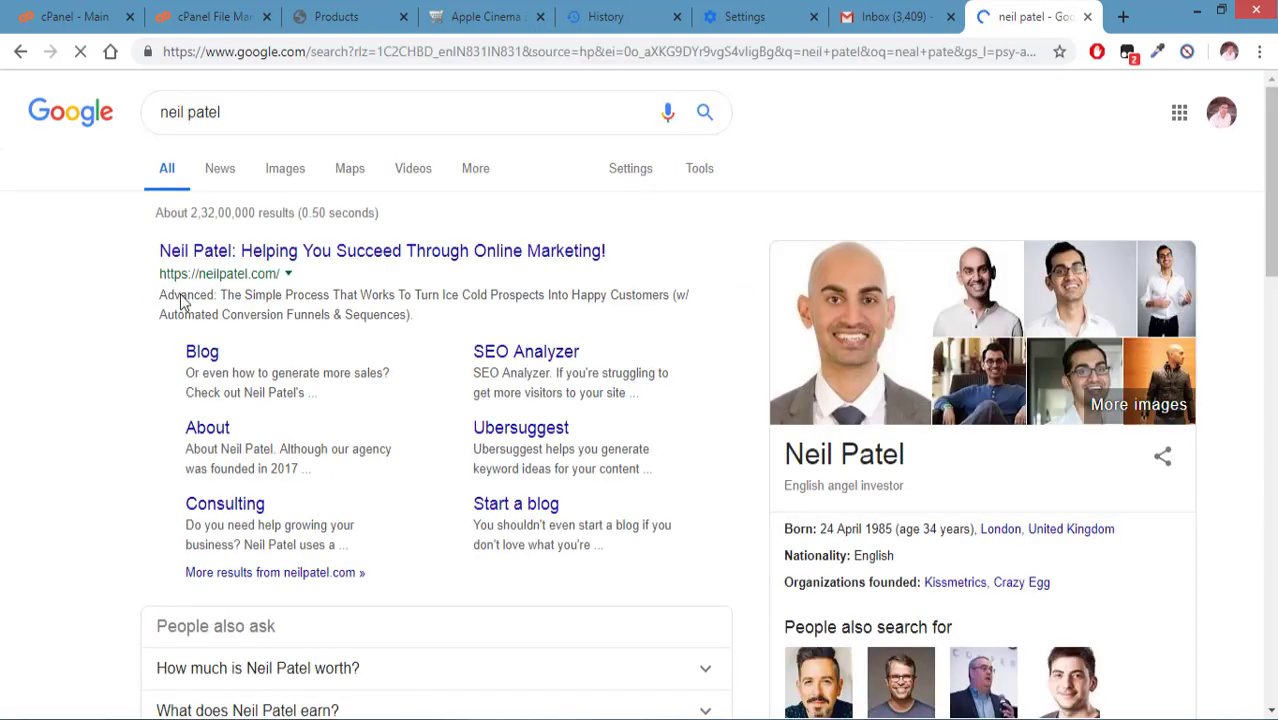
Open neilpatel.com from the results, dismiss the Spin to Win offer, and look at the competitor domain search form.
click(228, 262)
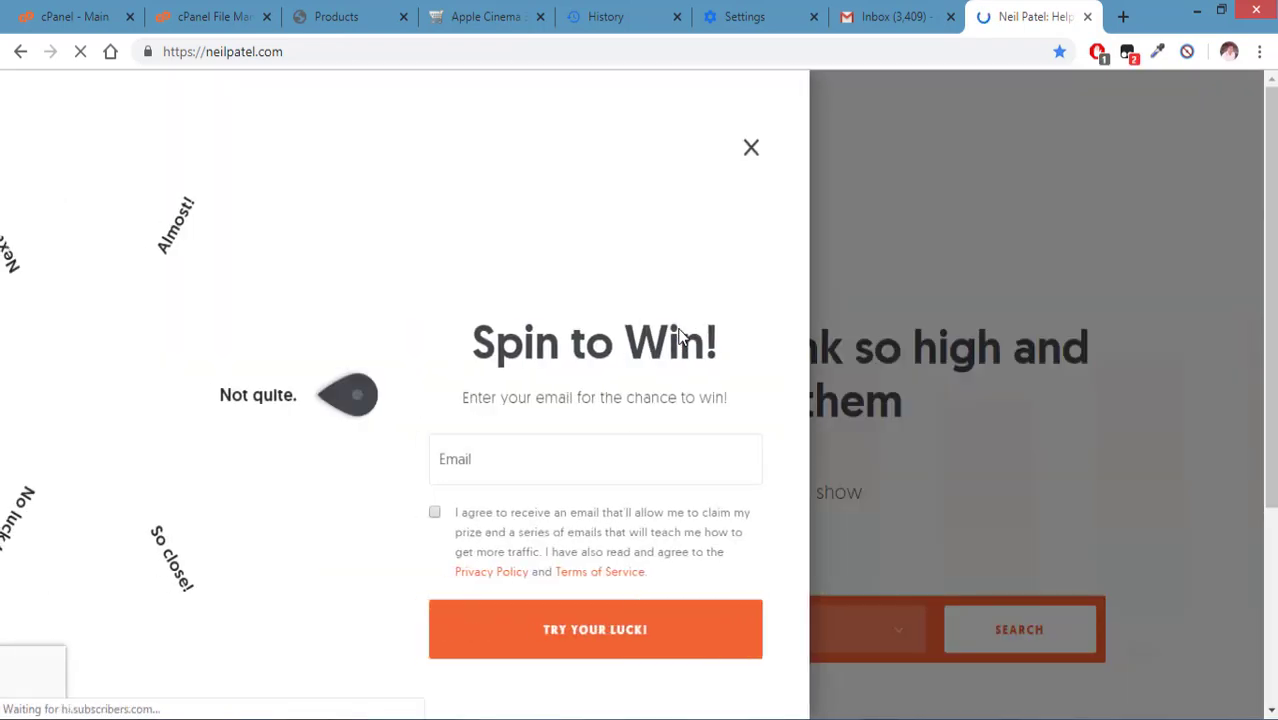
click(751, 150)
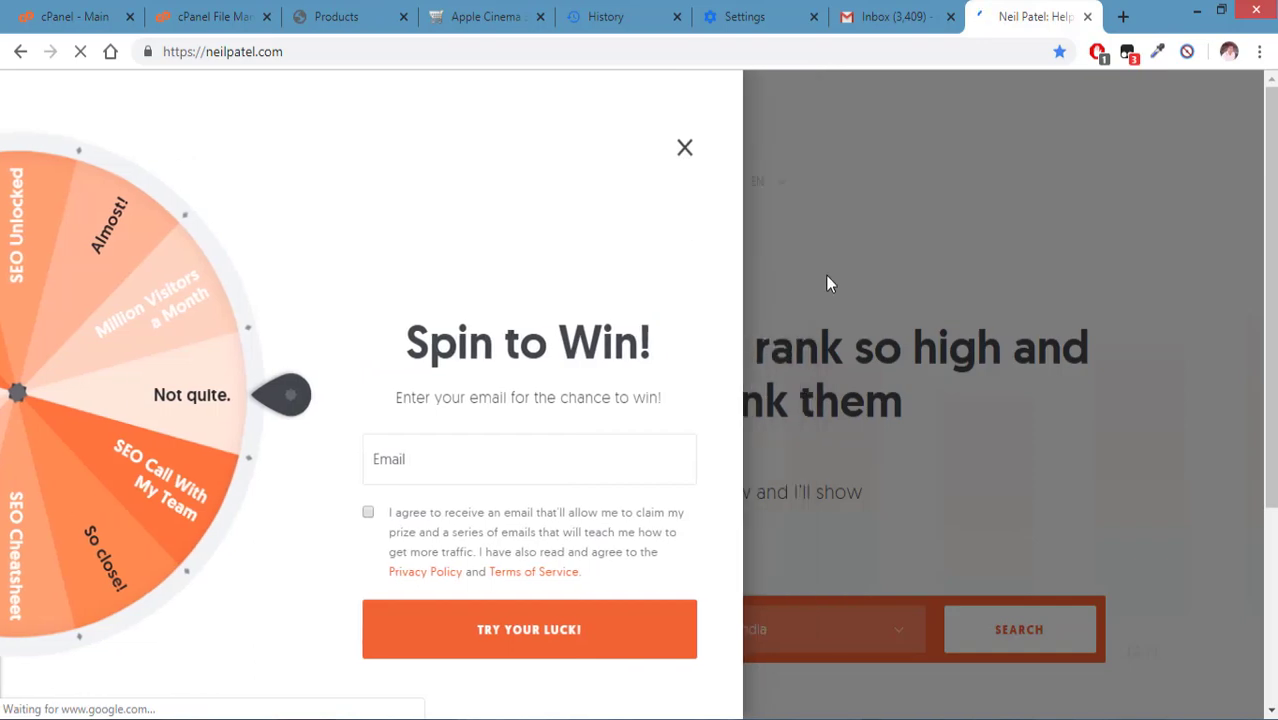
scroll(342, 480, down, 3)
click(388, 321)
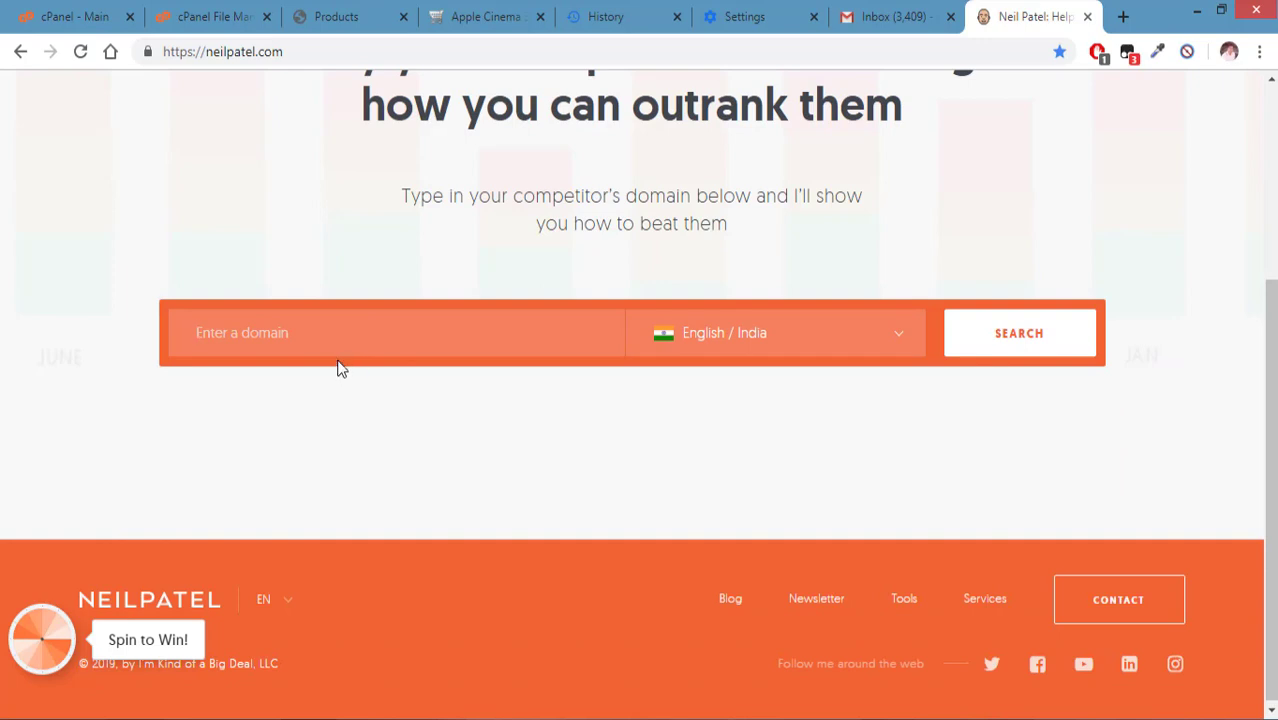
Return to the store's product list and storefront, and check the keyword in the About Us page's web address.
click(470, 17)
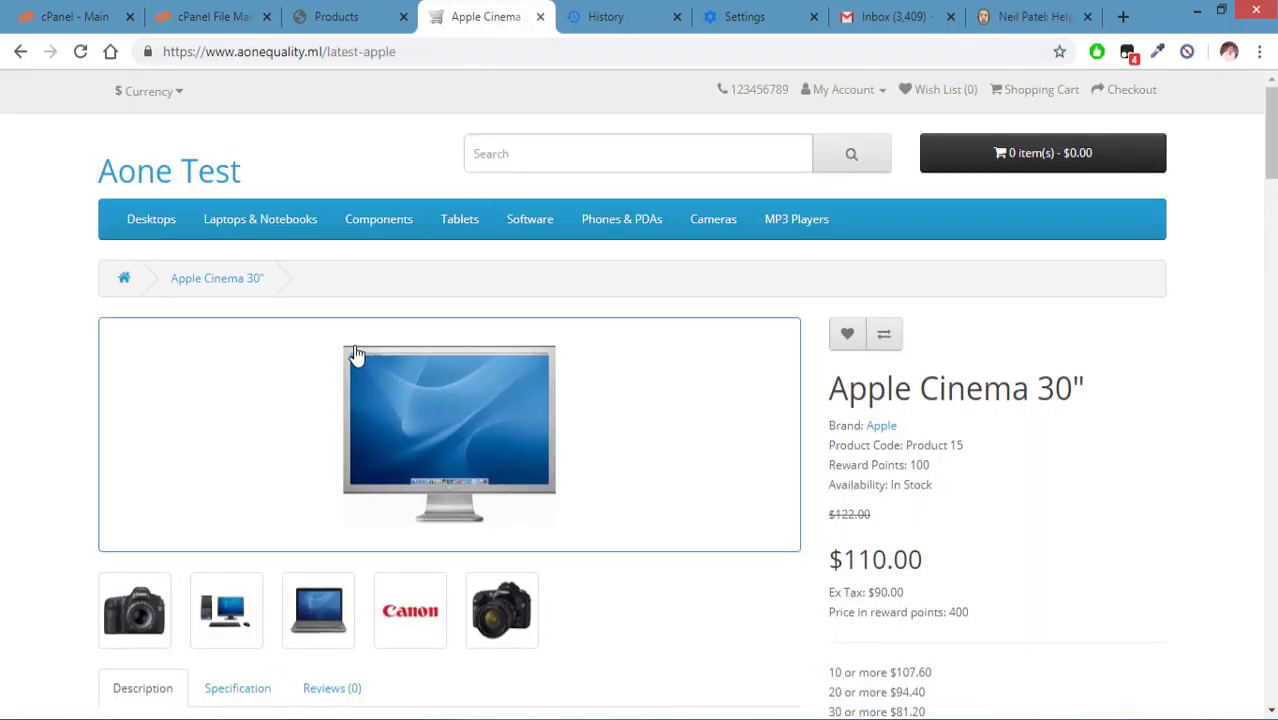
click(340, 17)
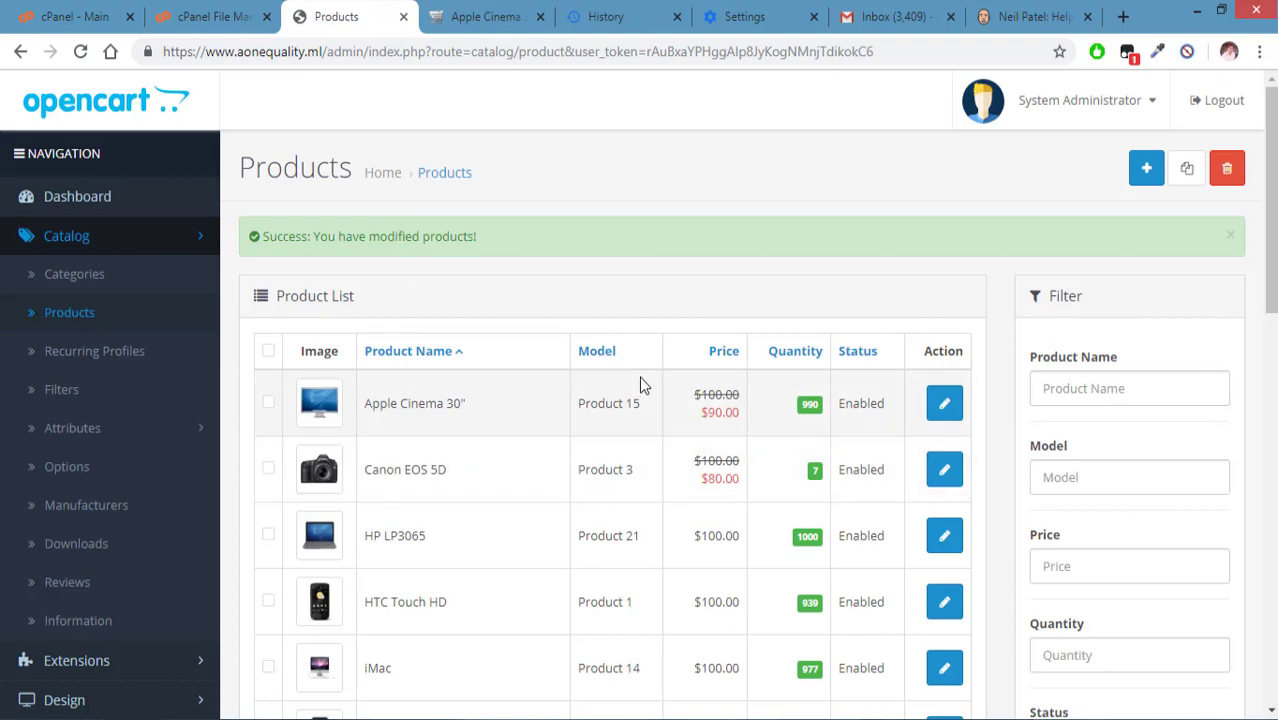
click(482, 17)
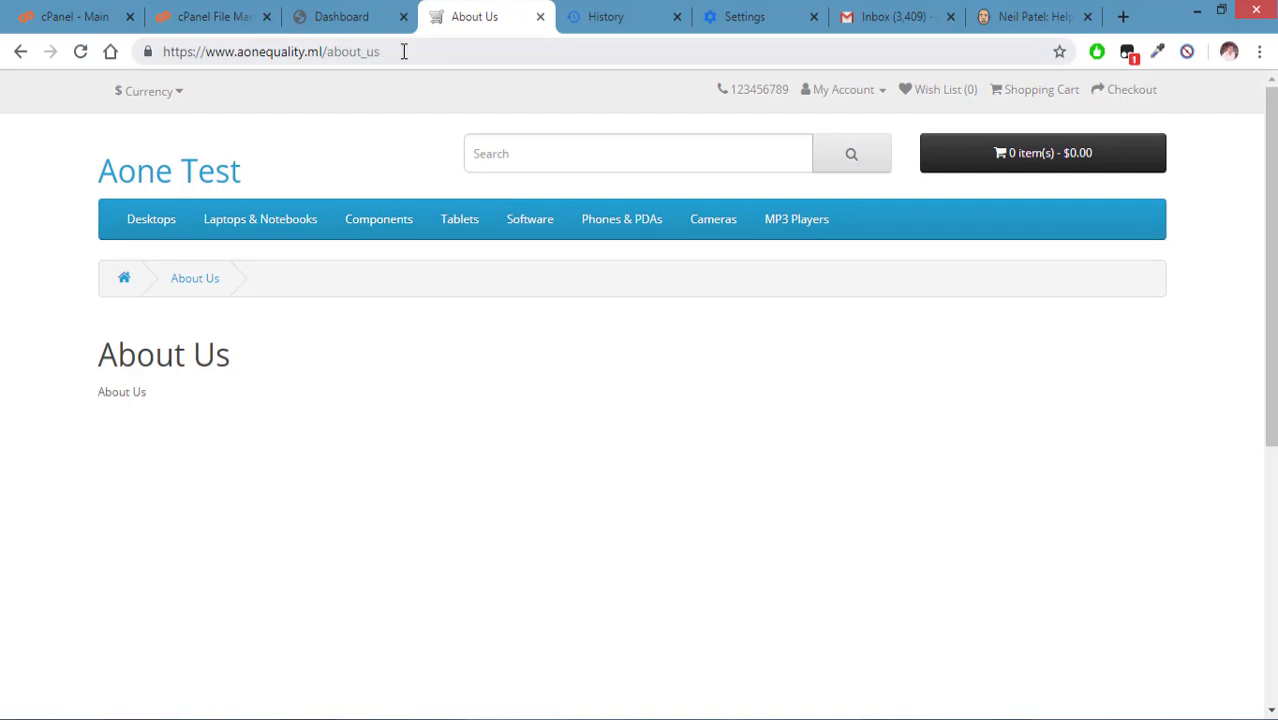
click(400, 51)
click(388, 51)
Open the SEO URL list in the OpenCart admin.
click(340, 17)
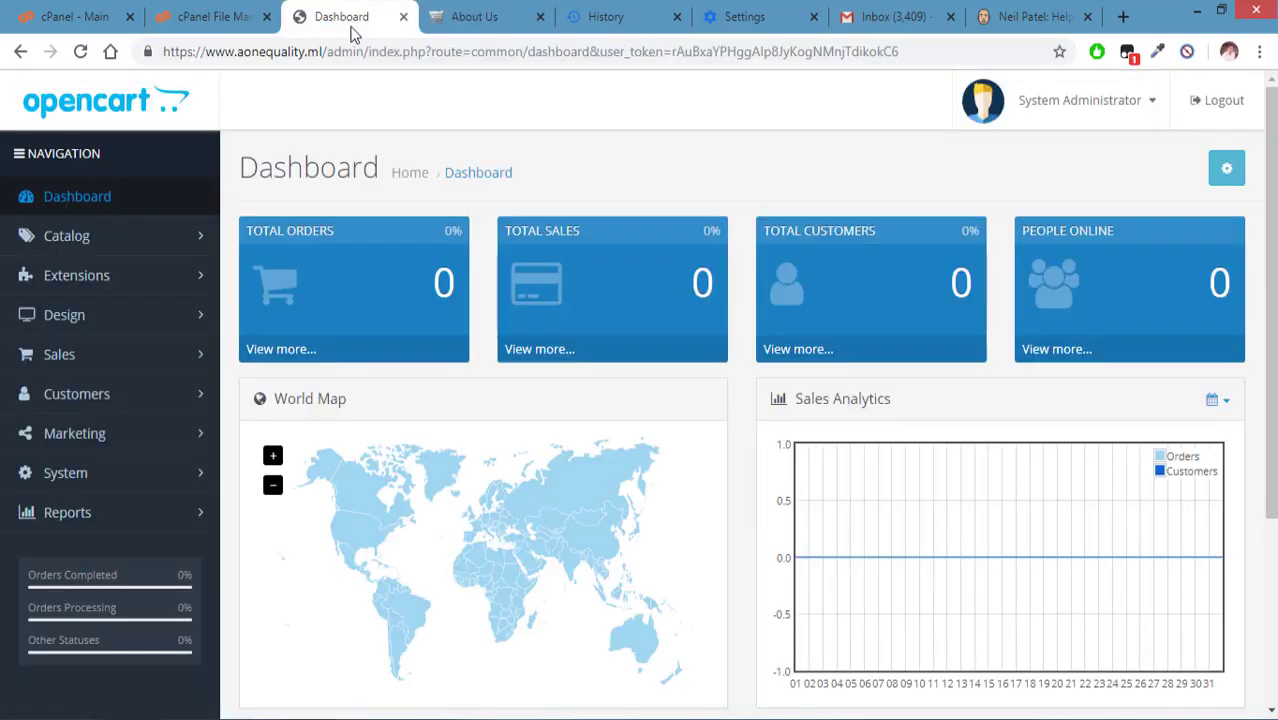
click(80, 328)
click(78, 508)
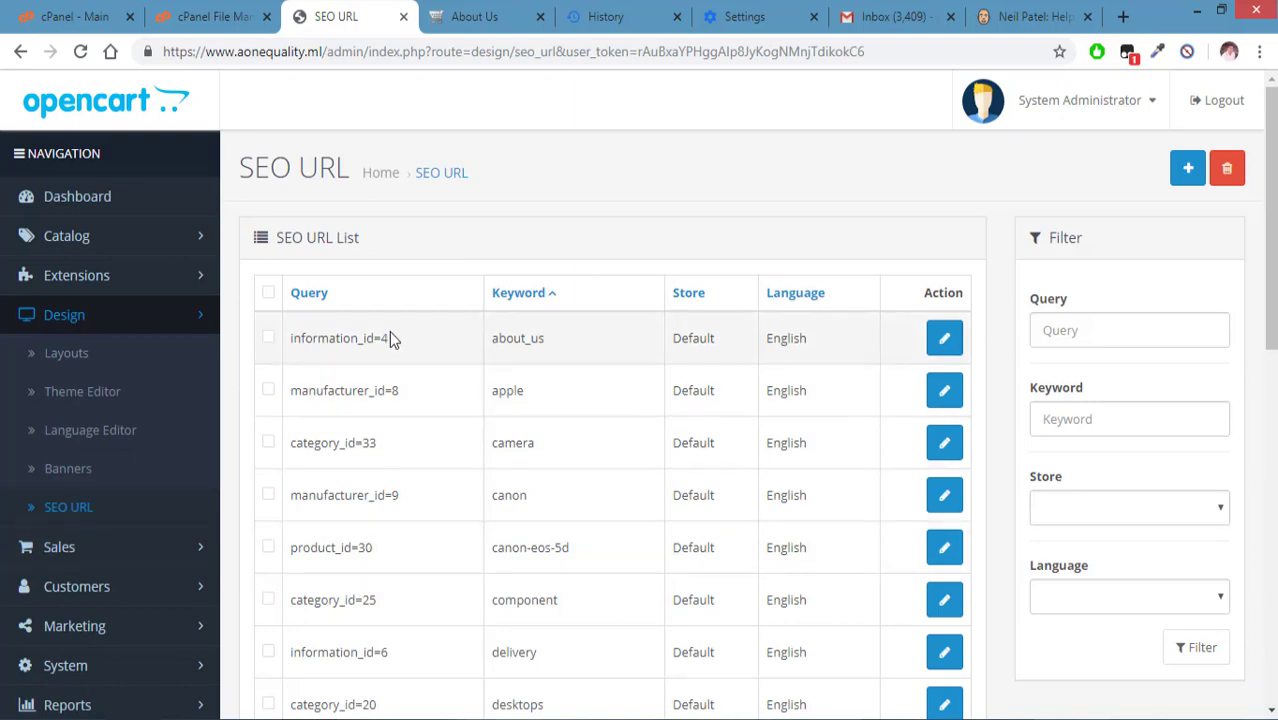
Change the SEO URL keyword for the information_id=4 query to about_Me and save the entry.
click(944, 340)
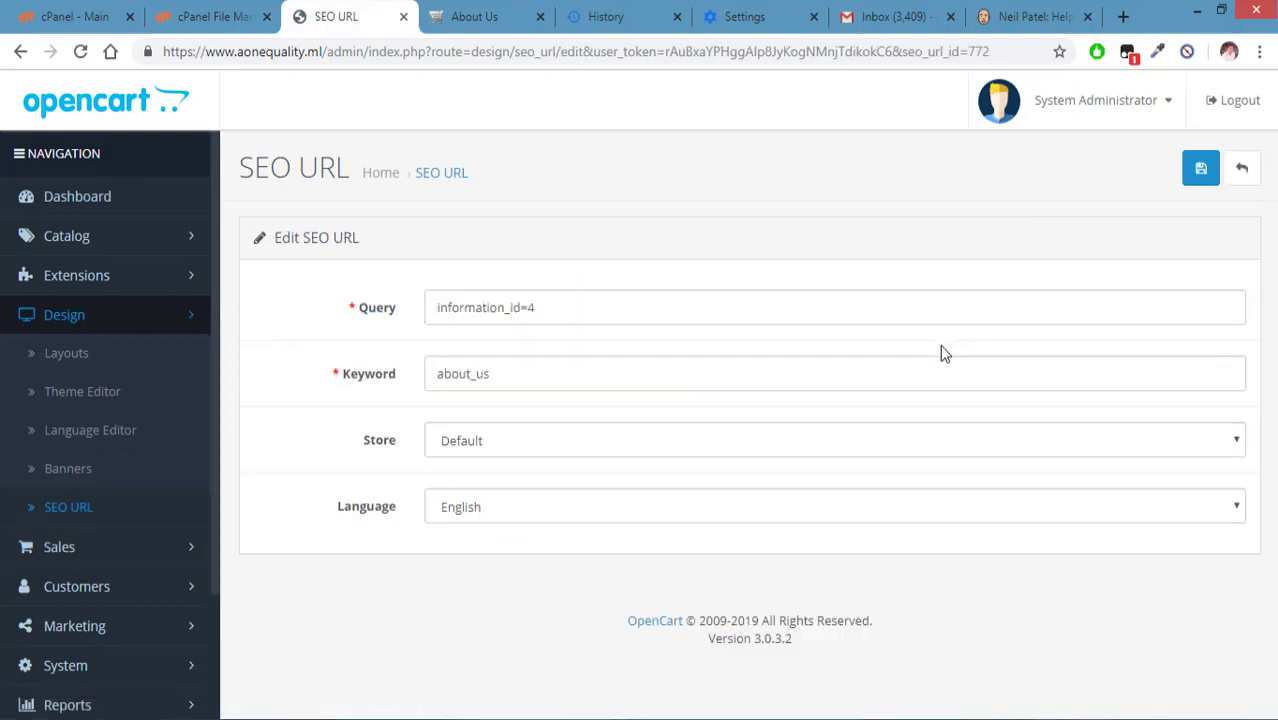
click(548, 388)
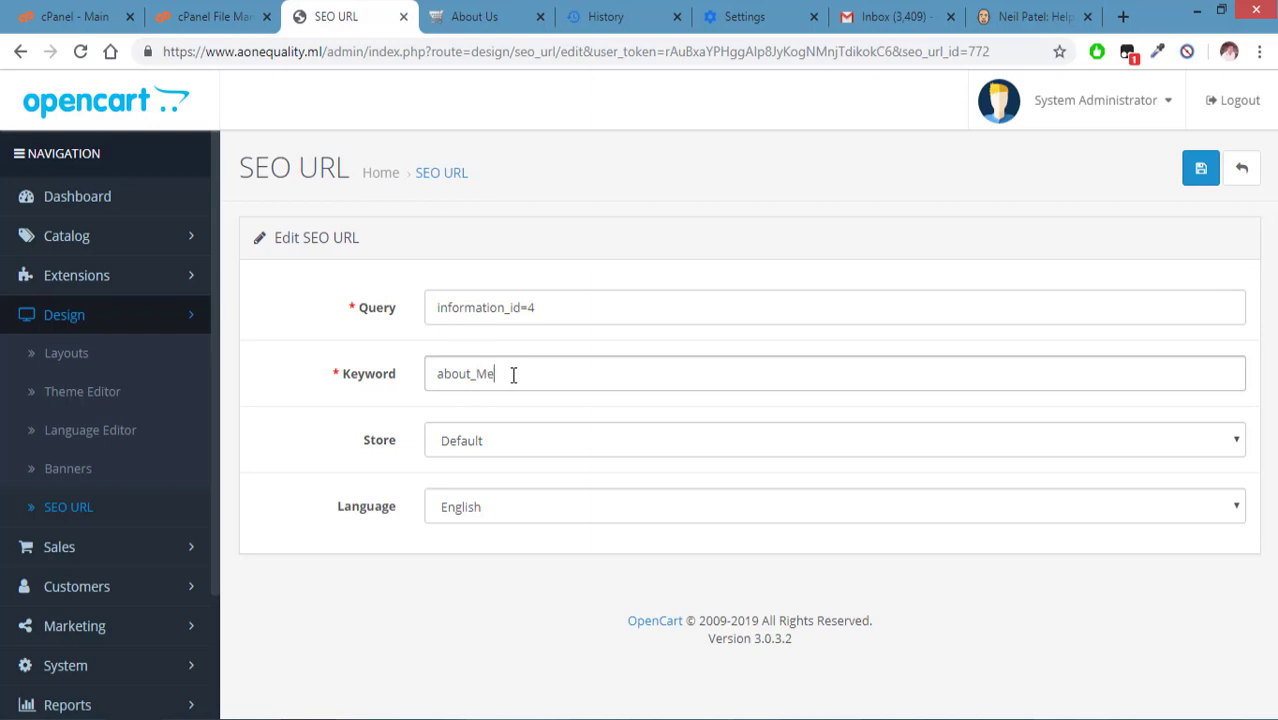
click(657, 362)
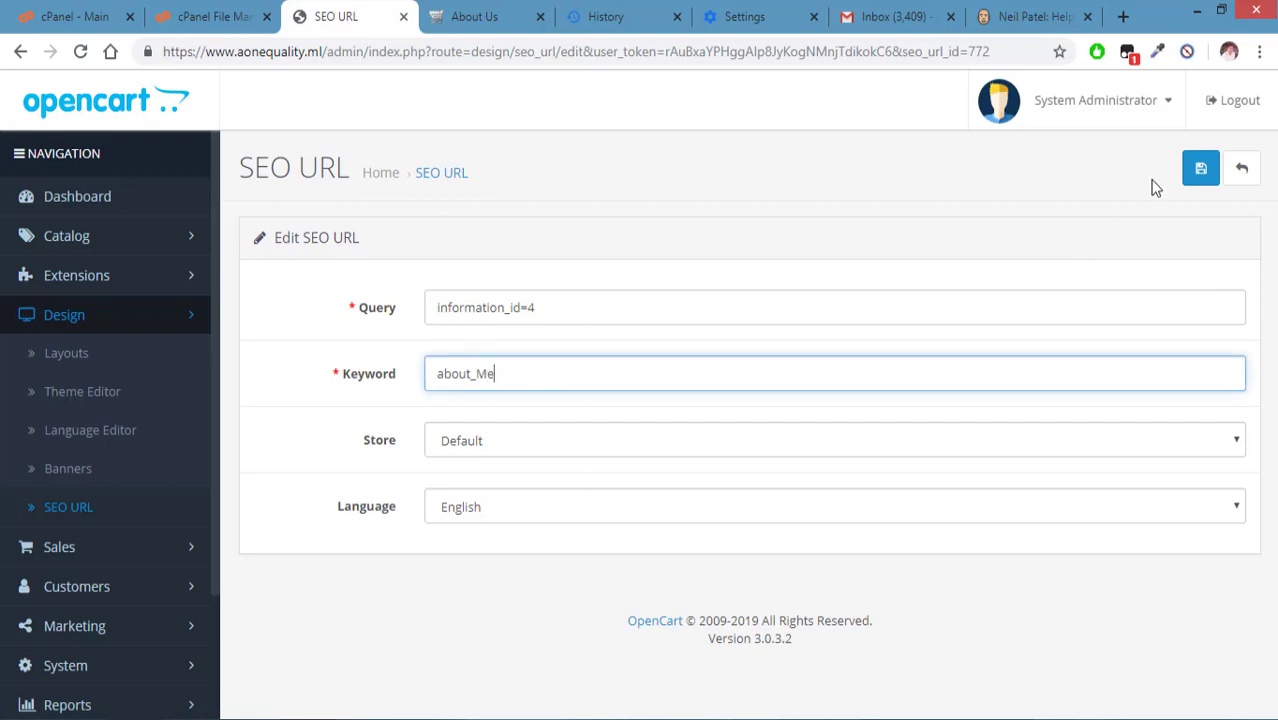
click(1200, 168)
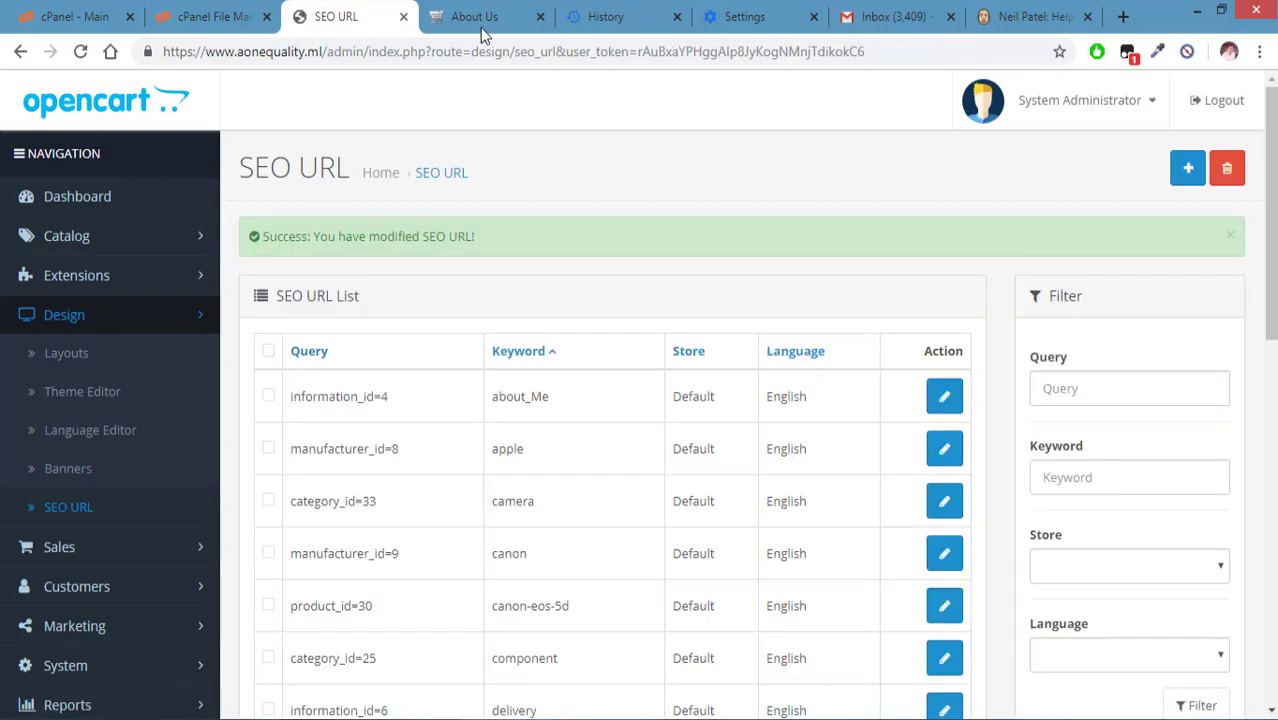
Open the storefront's About Us page again, check for the about_Me keyword in its web address, and return to the home page.
click(474, 16)
click(167, 180)
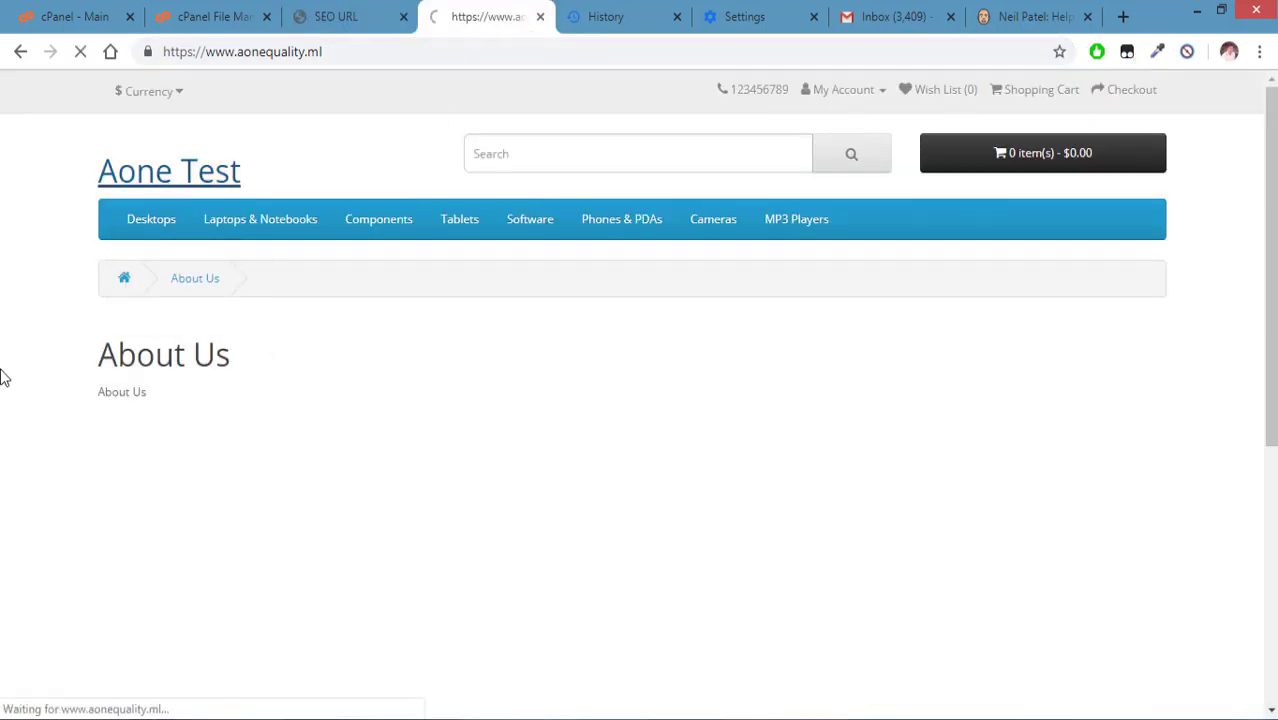
scroll(3, 412, down, 10)
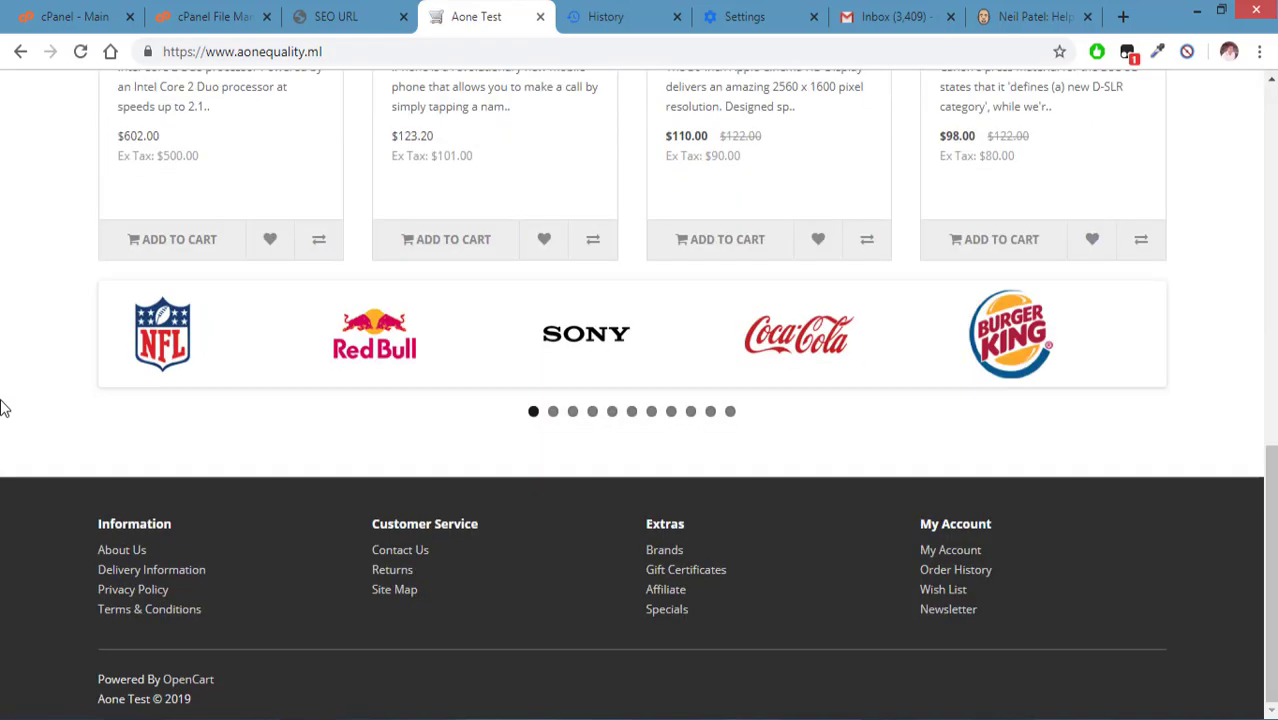
click(115, 551)
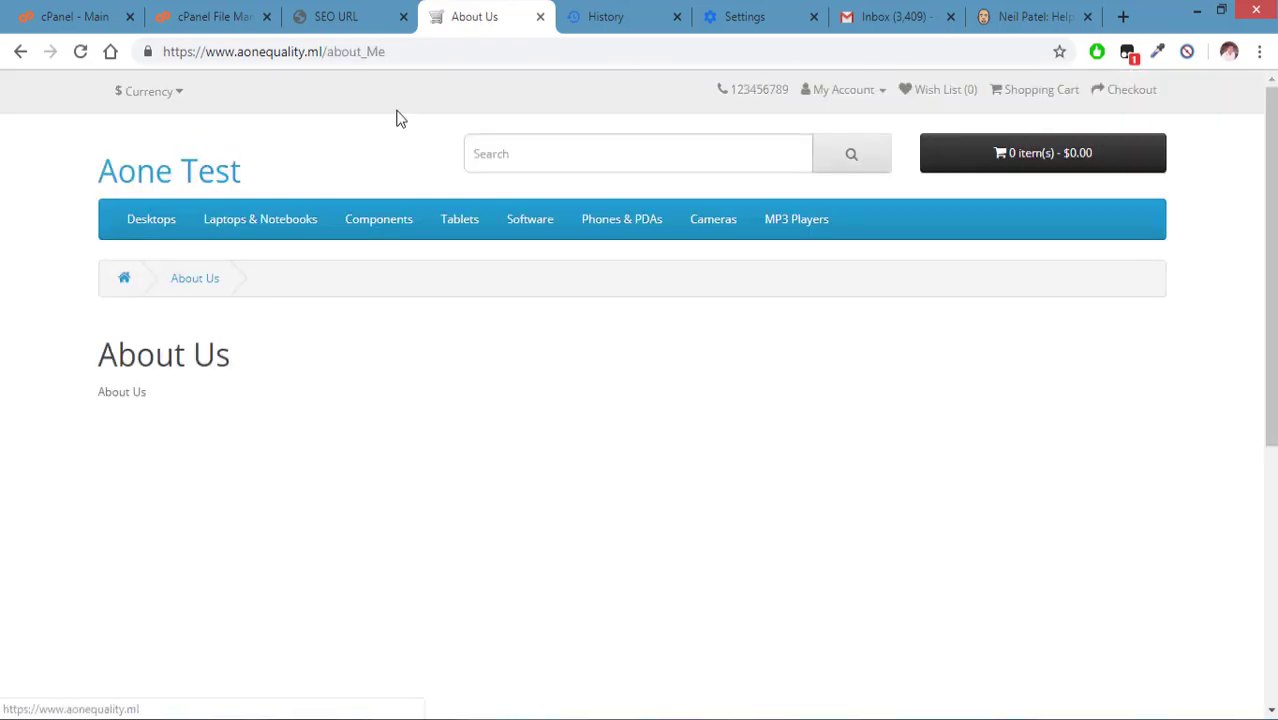
drag(393, 52, 330, 55)
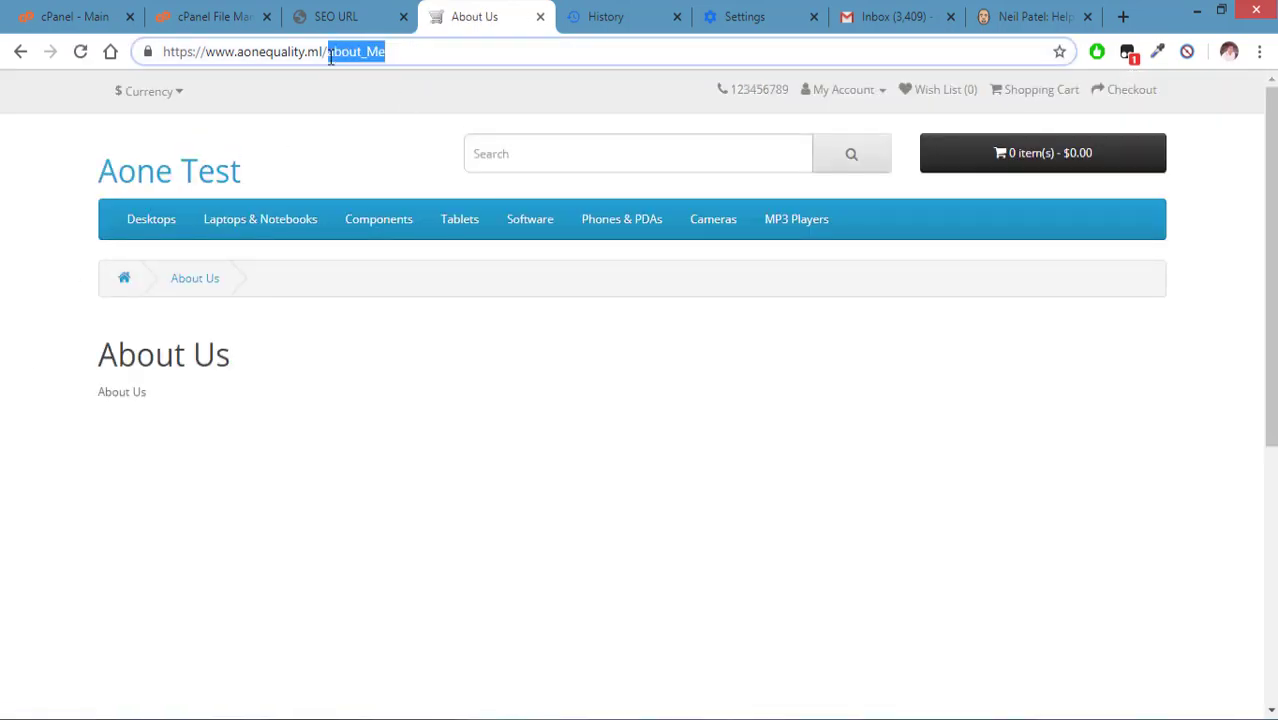
click(762, 487)
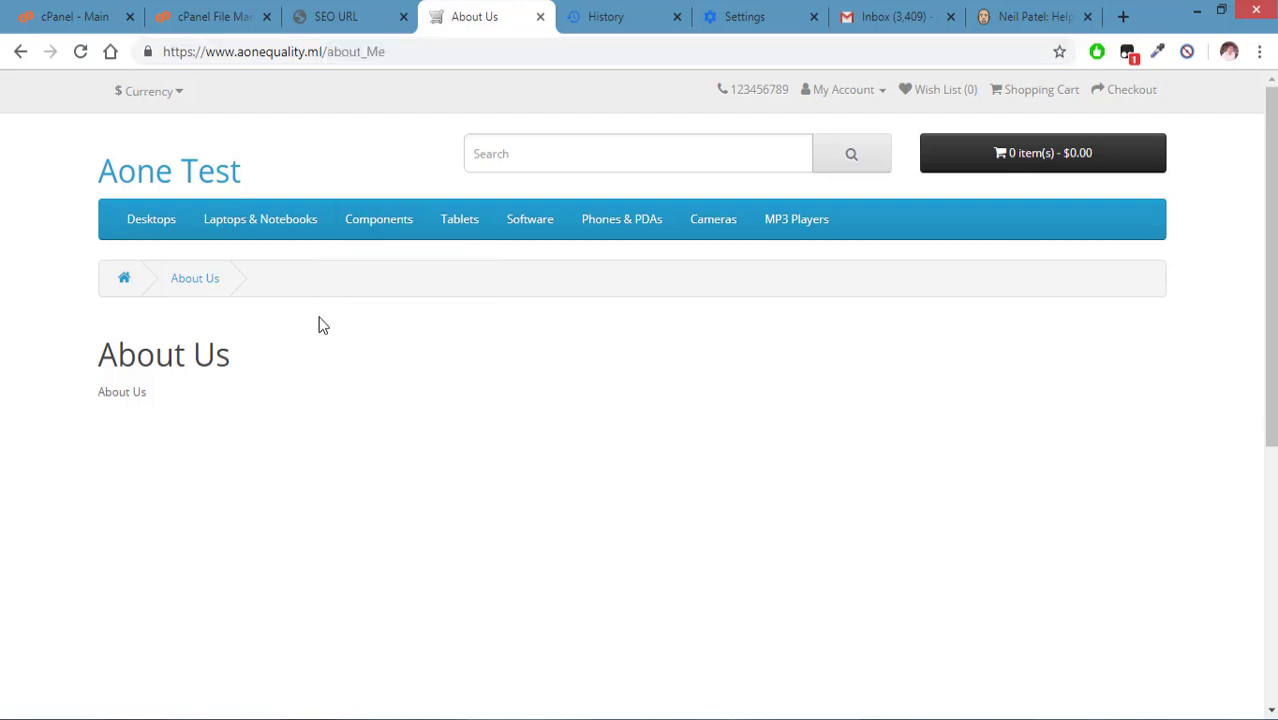
click(200, 190)
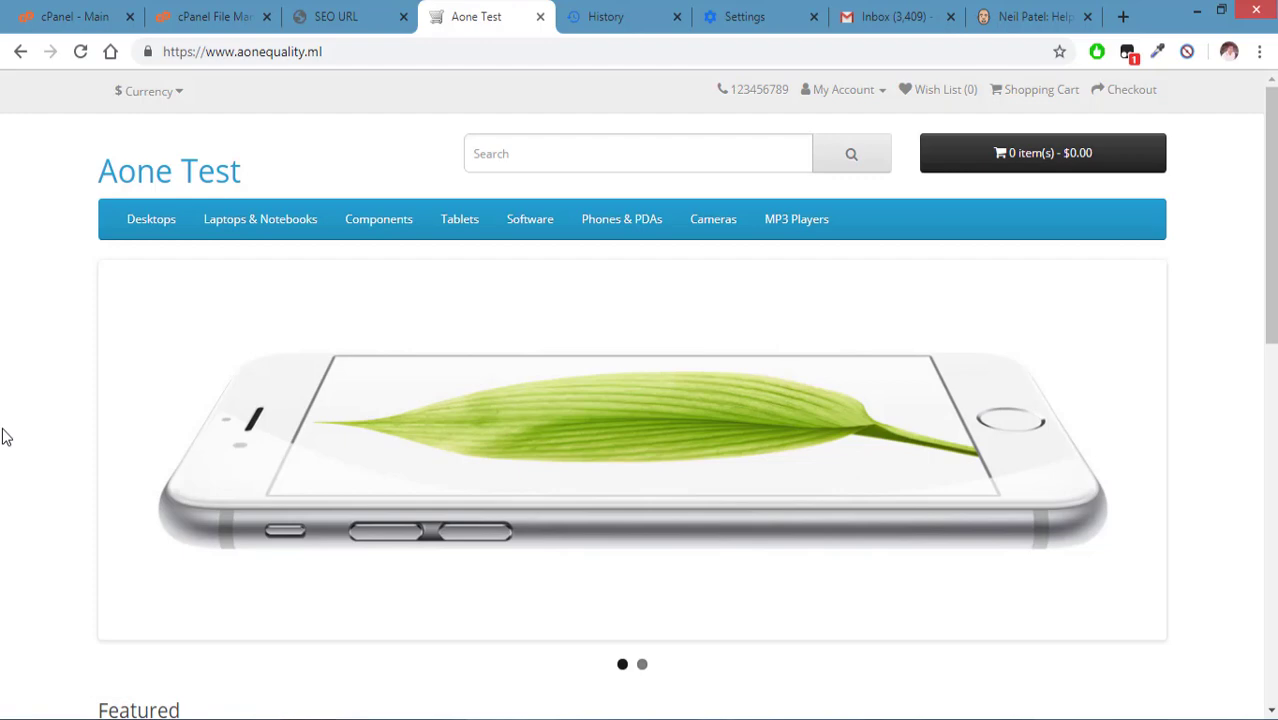
Switch to the neilpatel.com page and look over its competitor domain search form.
click(330, 16)
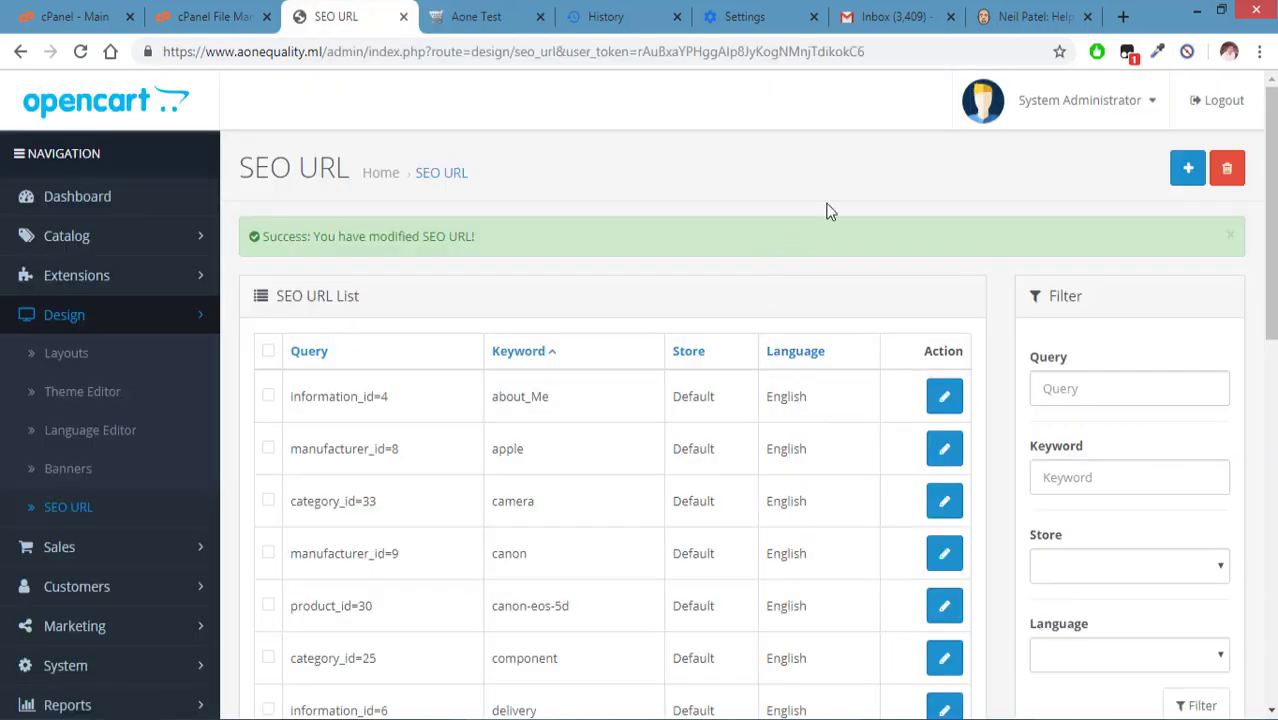
click(1030, 16)
scroll(115, 530, up, 2)
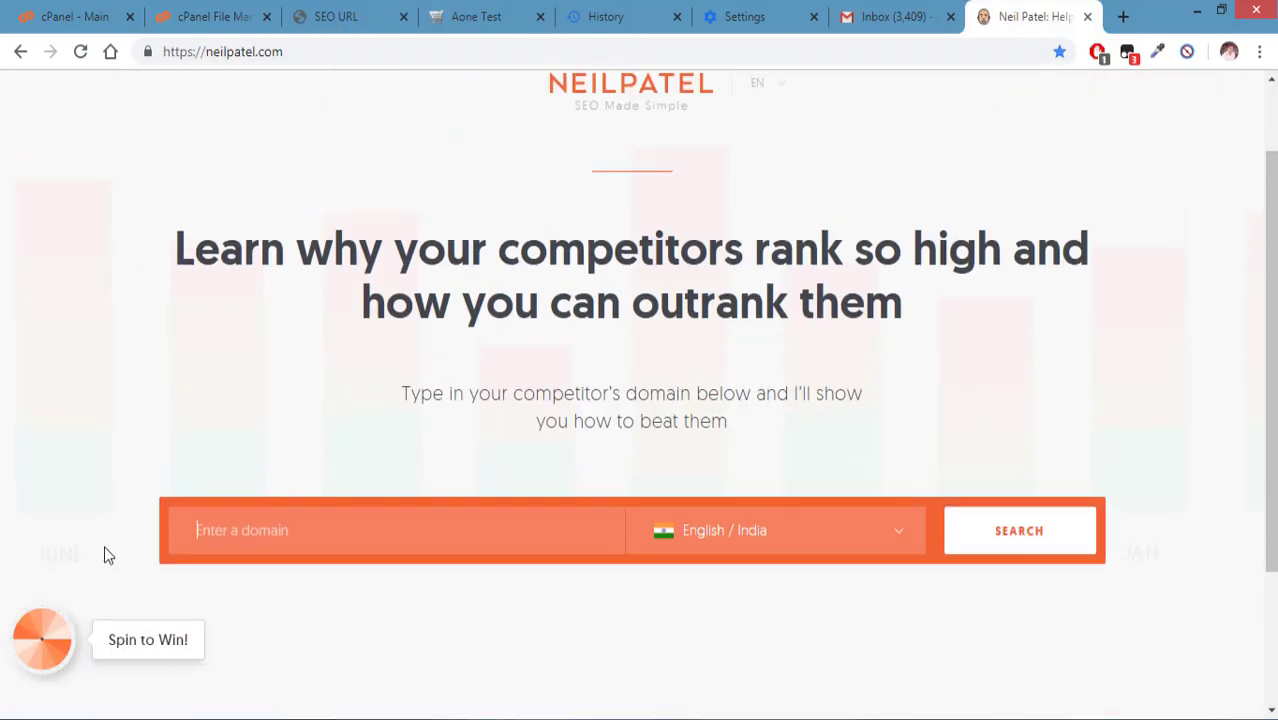
scroll(63, 517, down, 2)
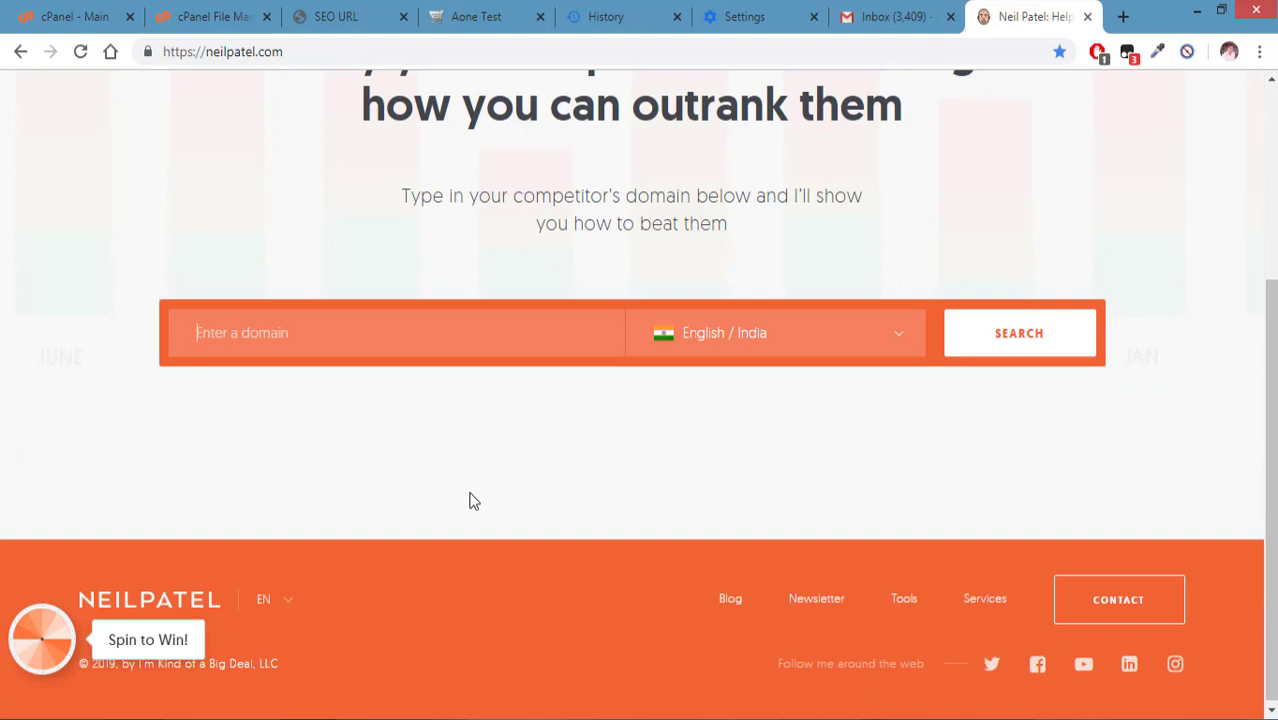
Return to the OpenCart admin and open the HP LP3065 product for editing from the product list.
click(370, 16)
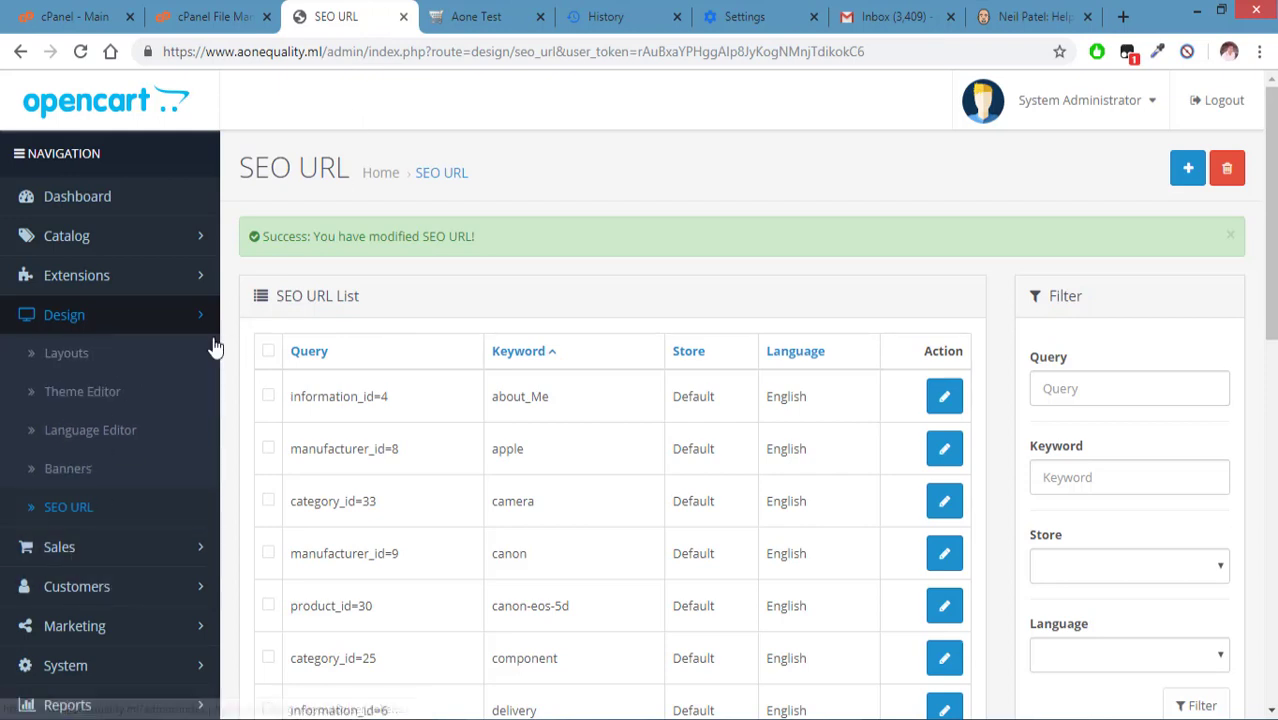
click(90, 236)
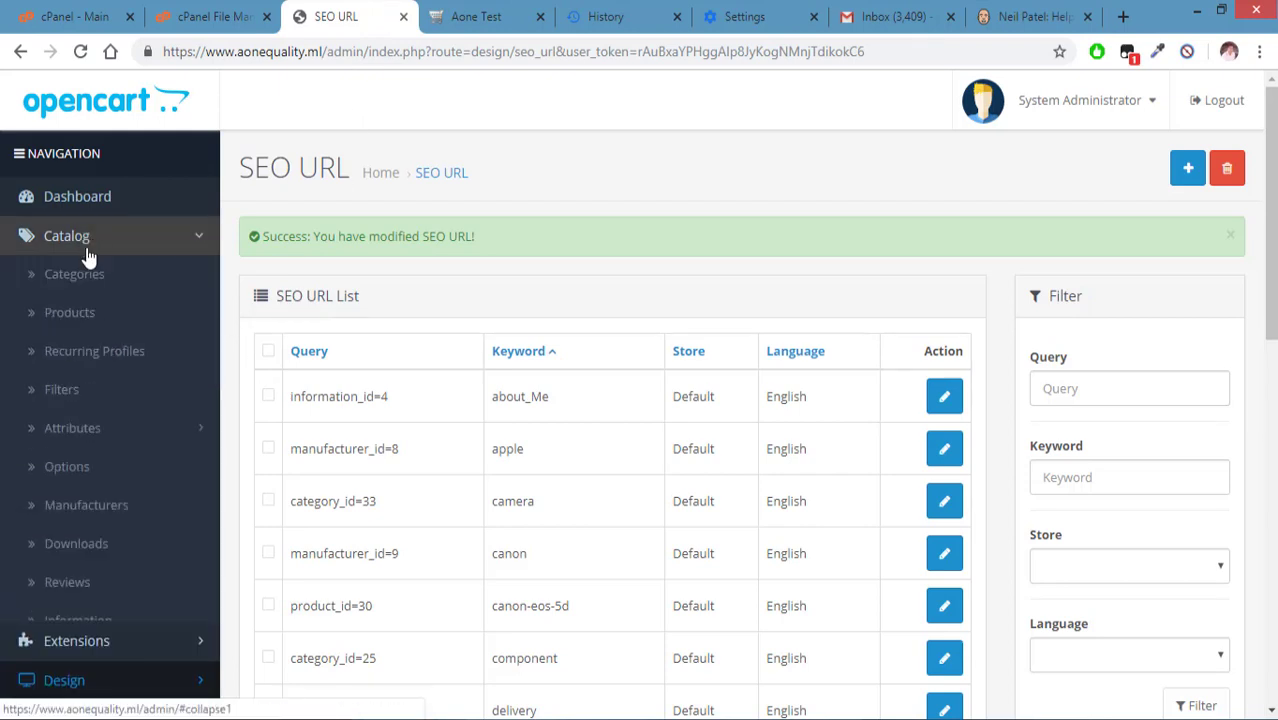
click(80, 312)
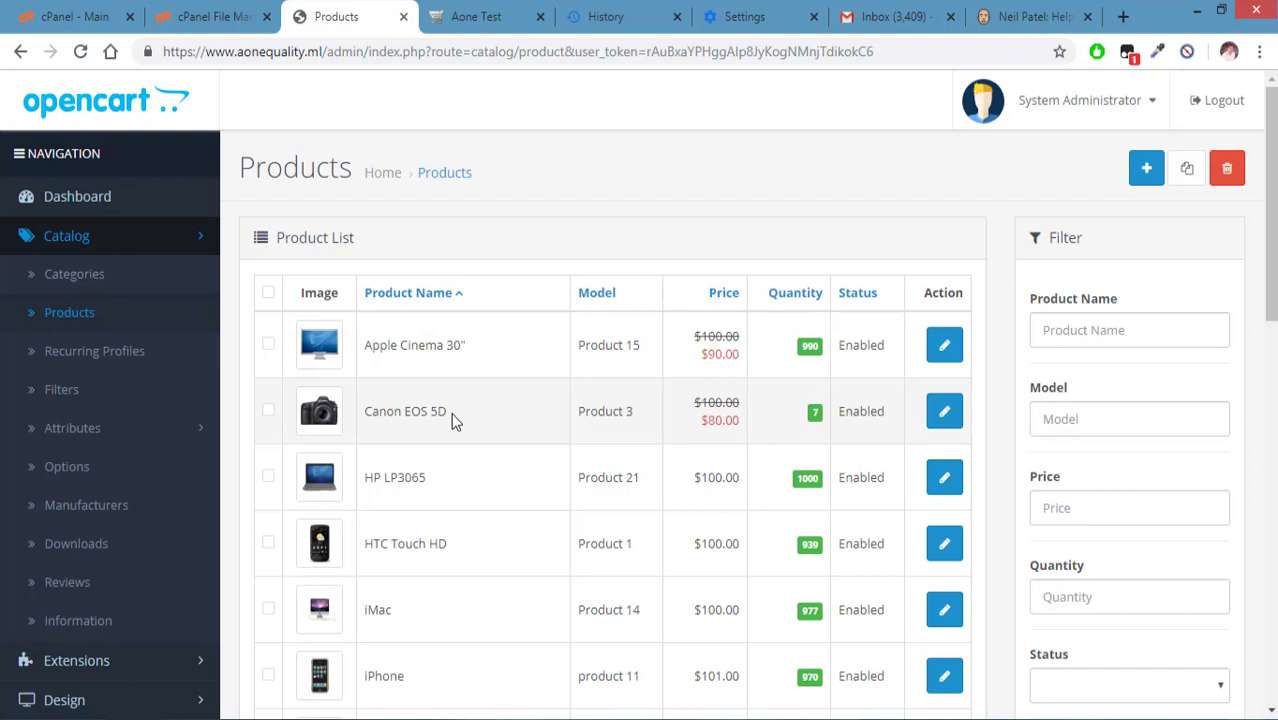
scroll(451, 413, down, 1)
click(950, 391)
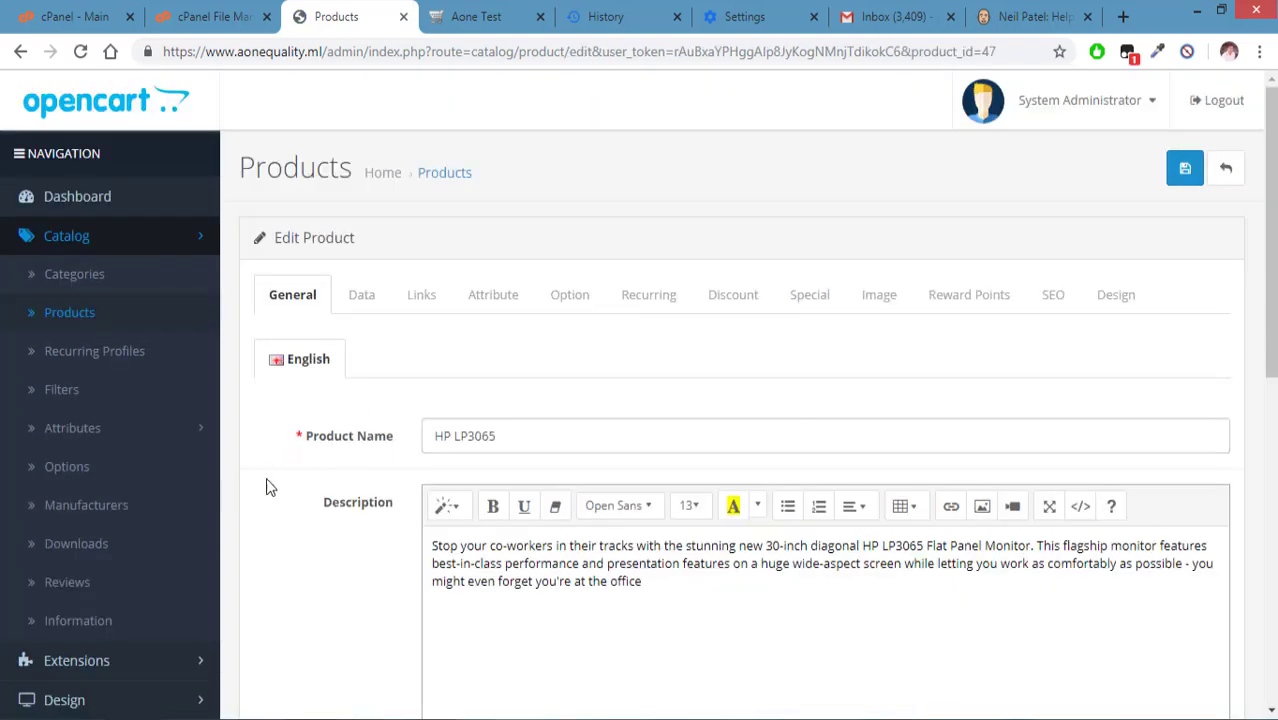
Review the HP LP3065 product's name, description, meta tag title, meta tag description, meta tag keywords and product tags fields.
scroll(283, 485, down, 1)
scroll(283, 485, down, 1)
click(575, 341)
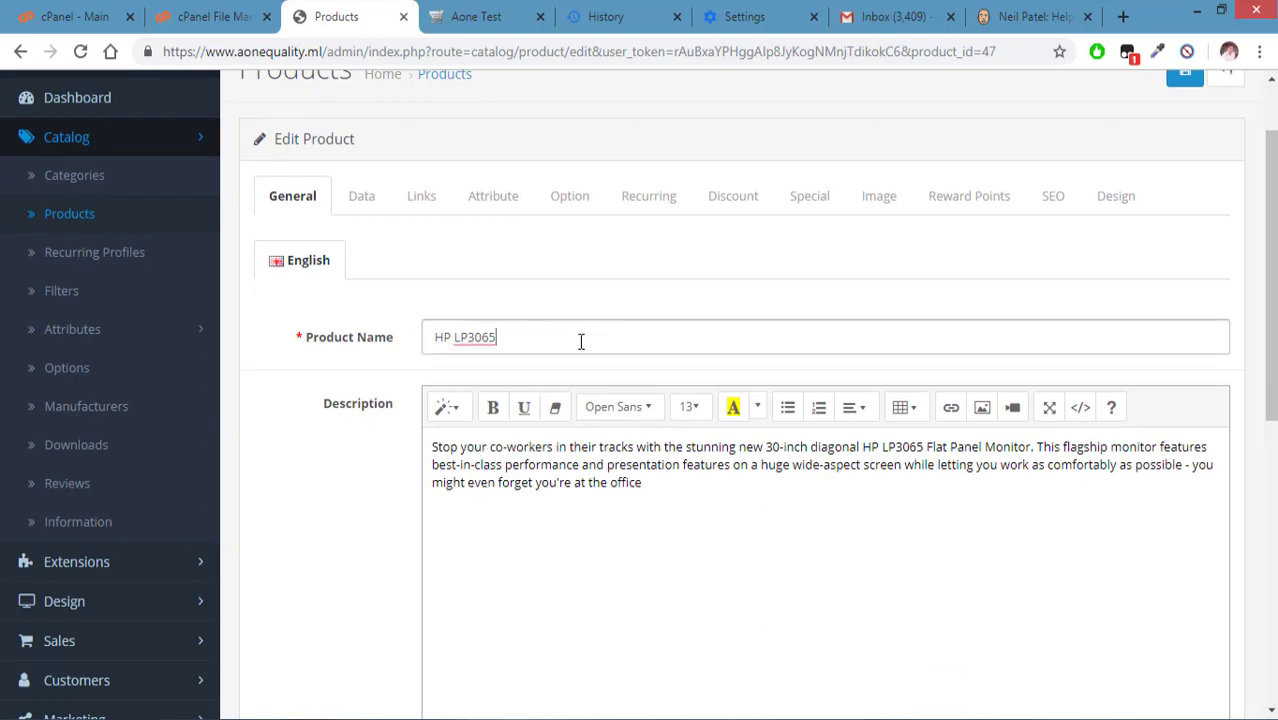
click(667, 496)
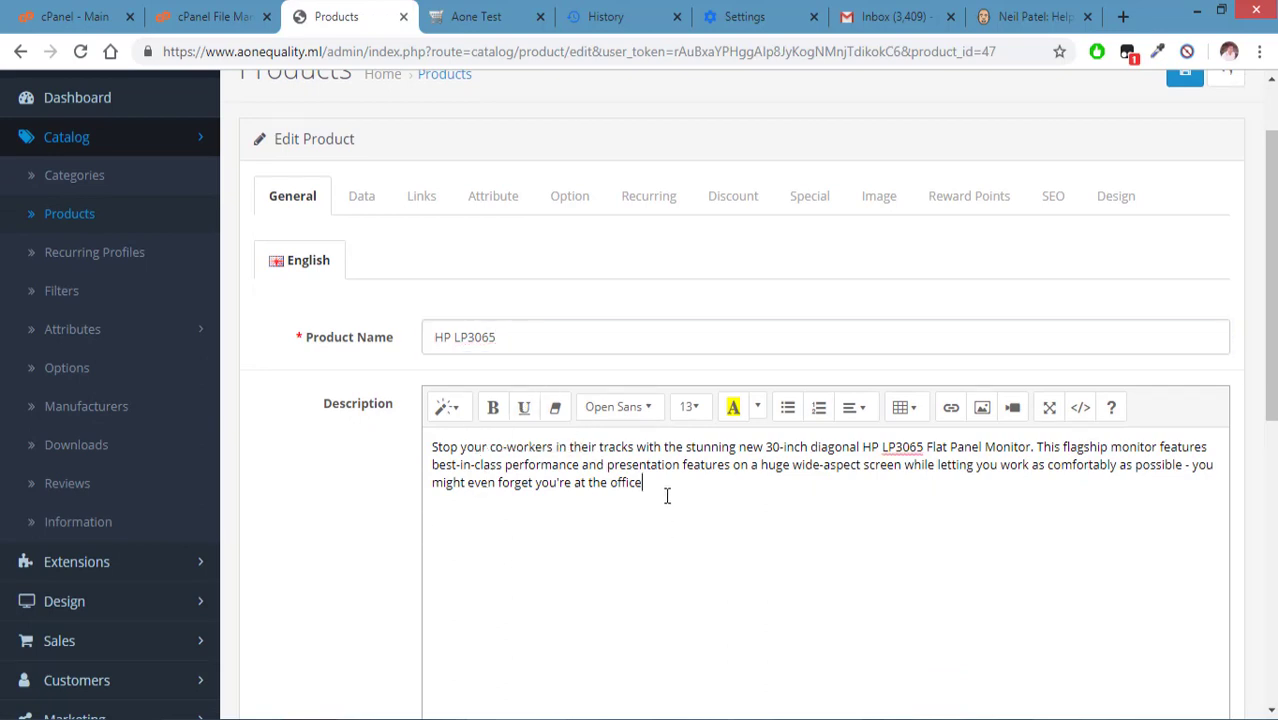
scroll(718, 519, down, 1)
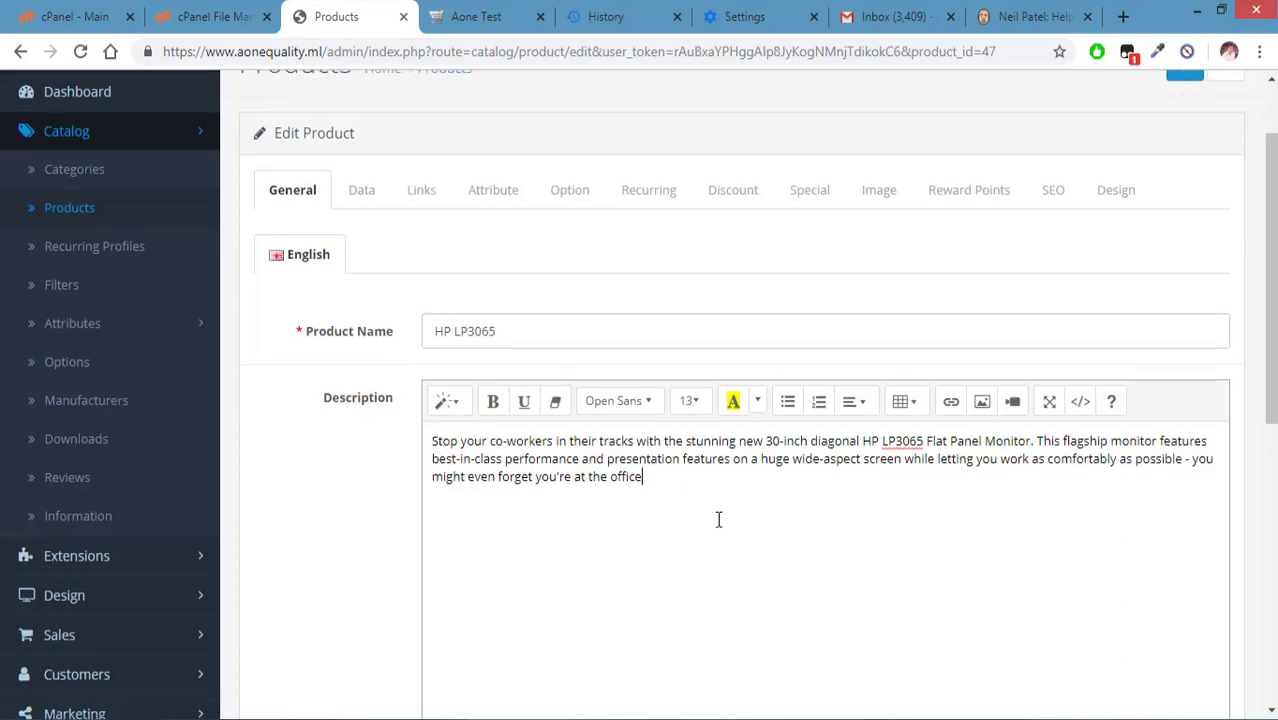
scroll(718, 519, down, 6)
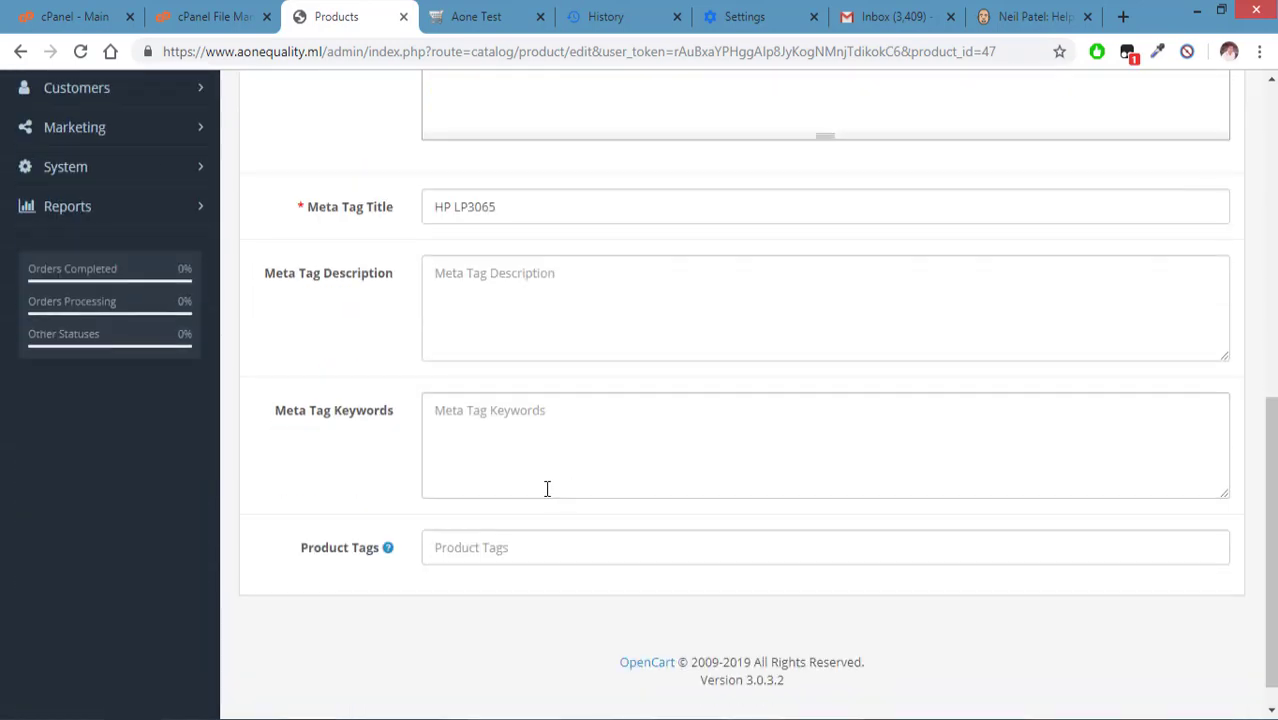
click(524, 299)
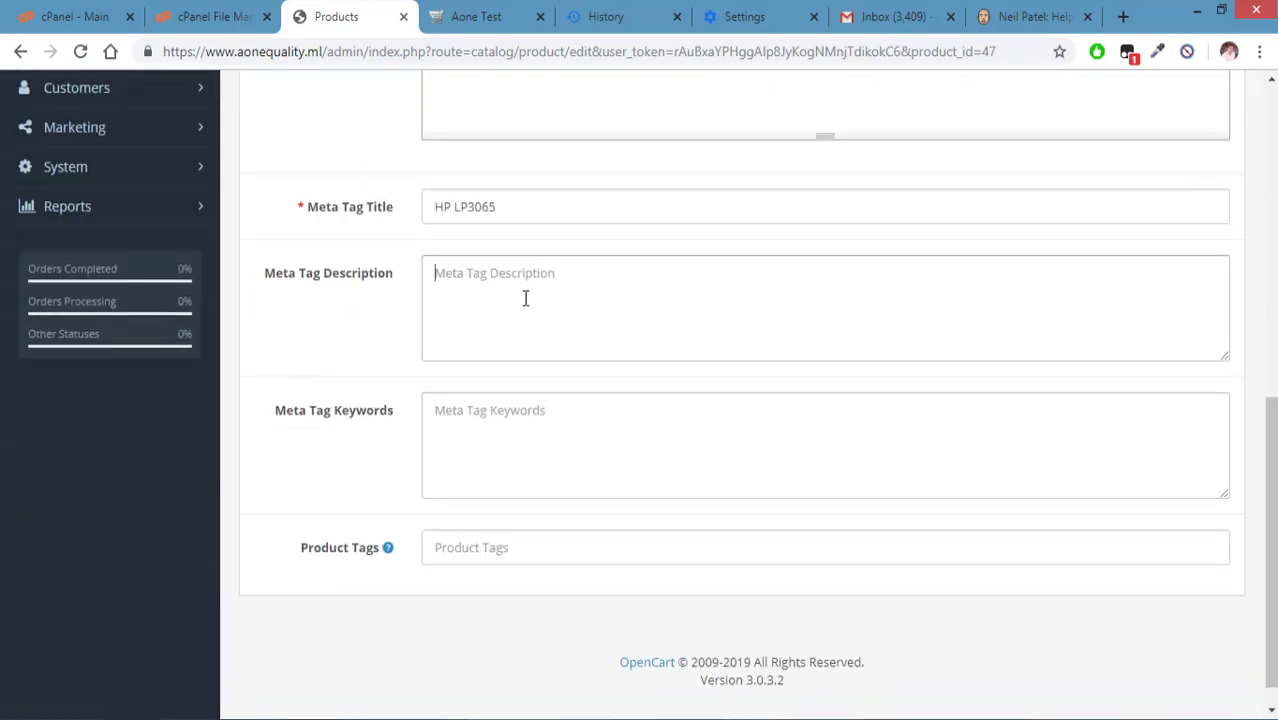
click(536, 423)
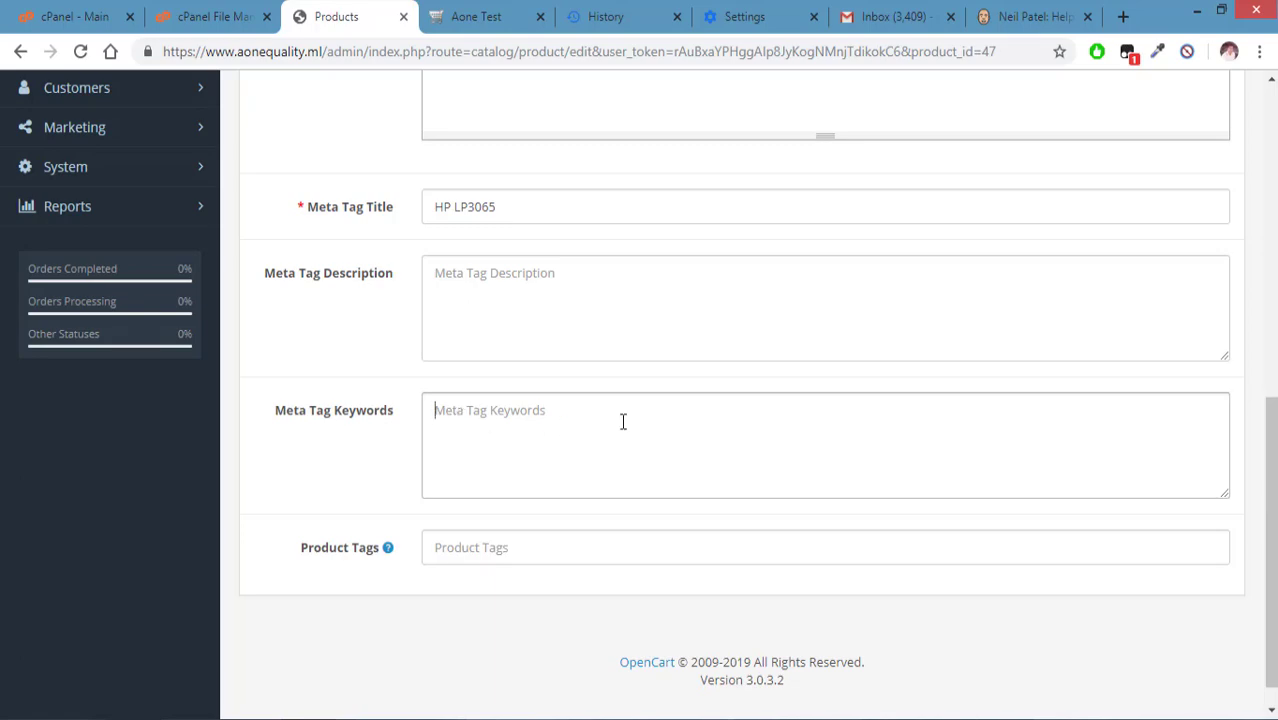
click(545, 545)
scroll(510, 618, up, 1)
scroll(510, 625, up, 6)
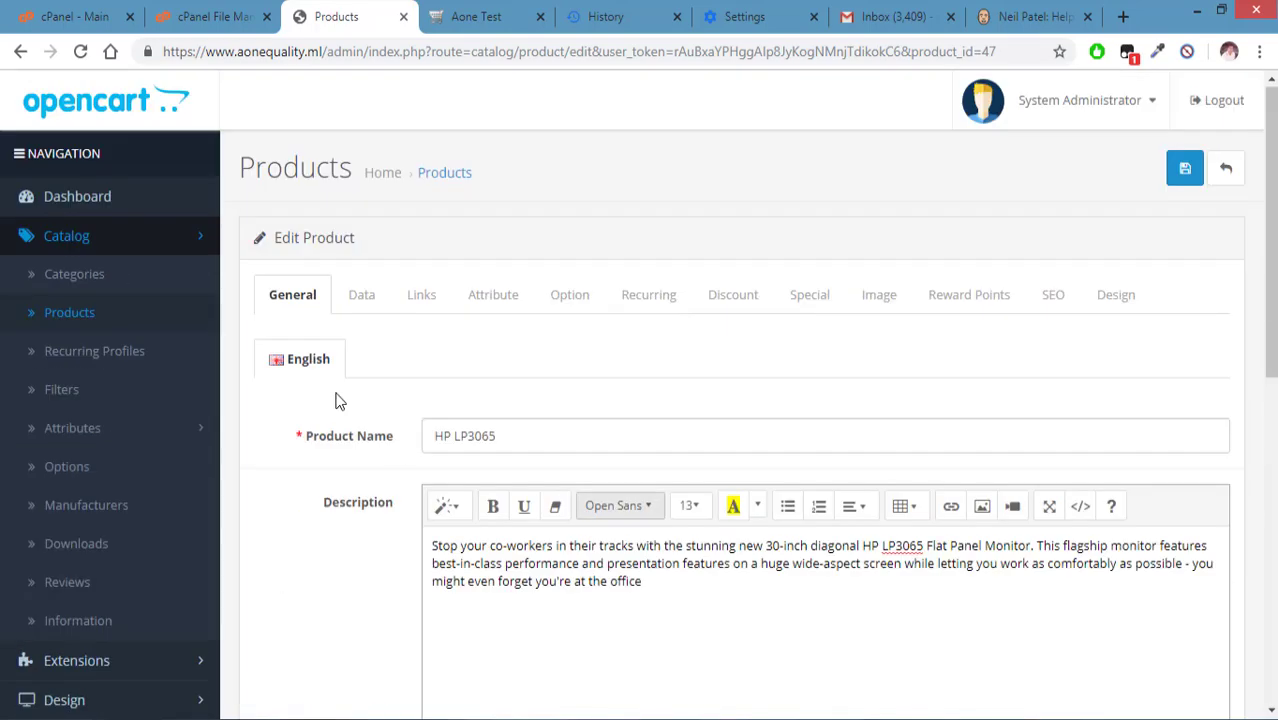
scroll(450, 393, down, 6)
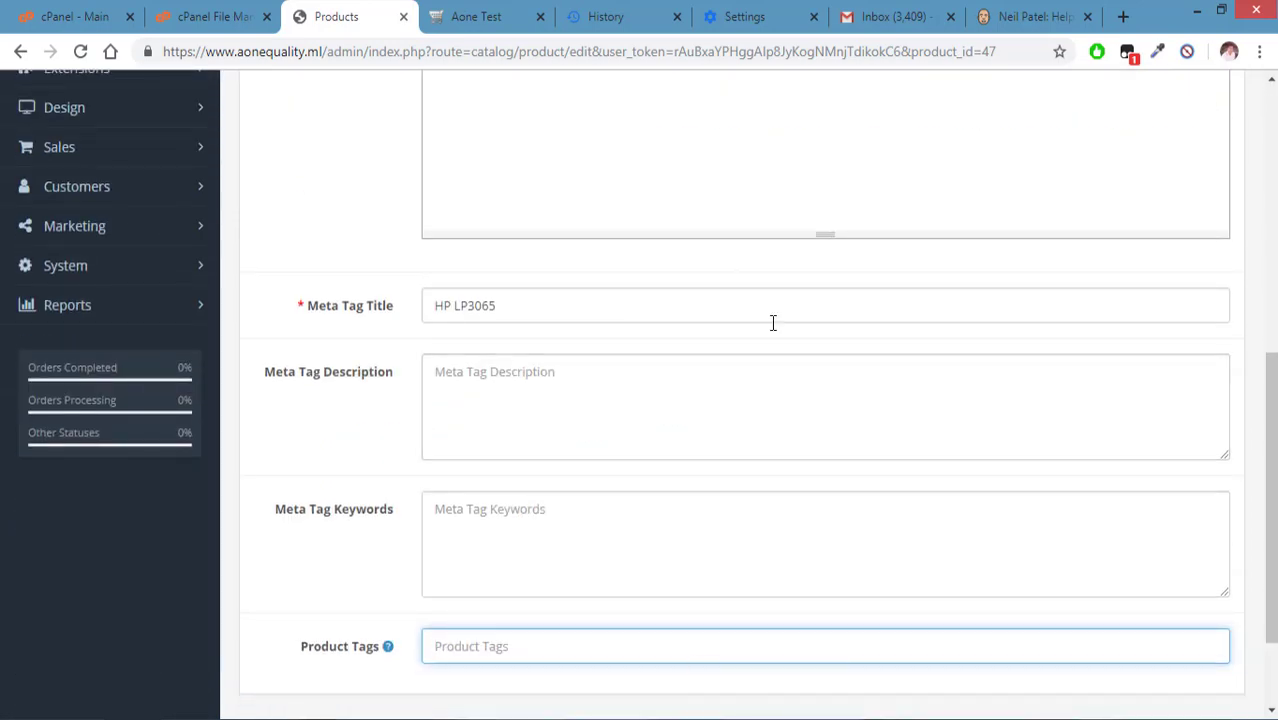
scroll(888, 400, up, 3)
View the Canon EOS 5D product page on the storefront and examine the keyword in its web address.
key(ctrl+Tab)
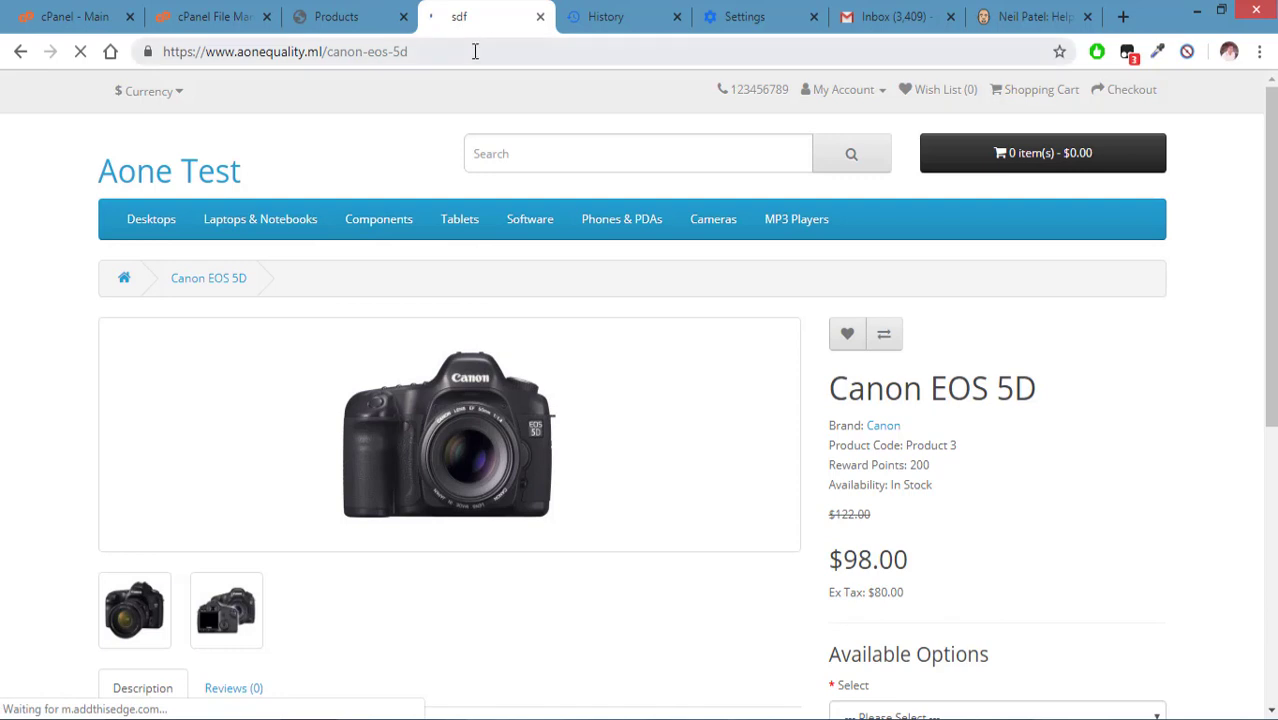
click(474, 51)
click(475, 51)
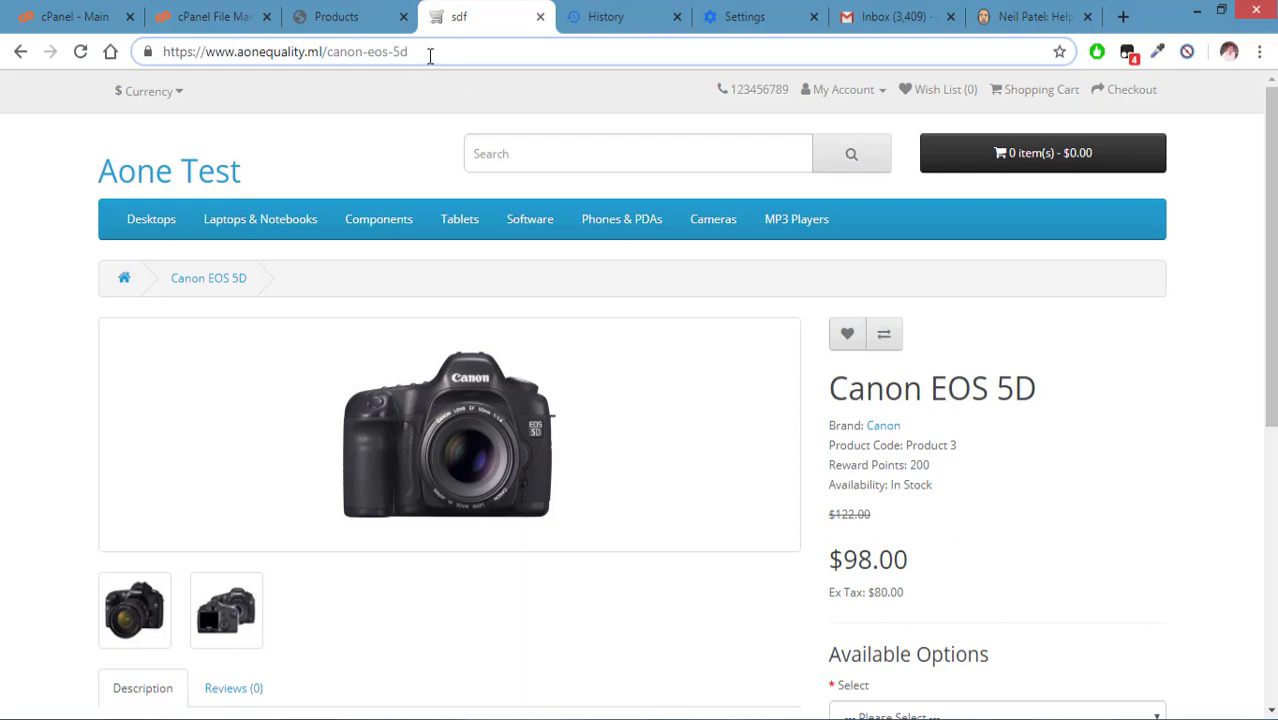
drag(430, 55, 327, 55)
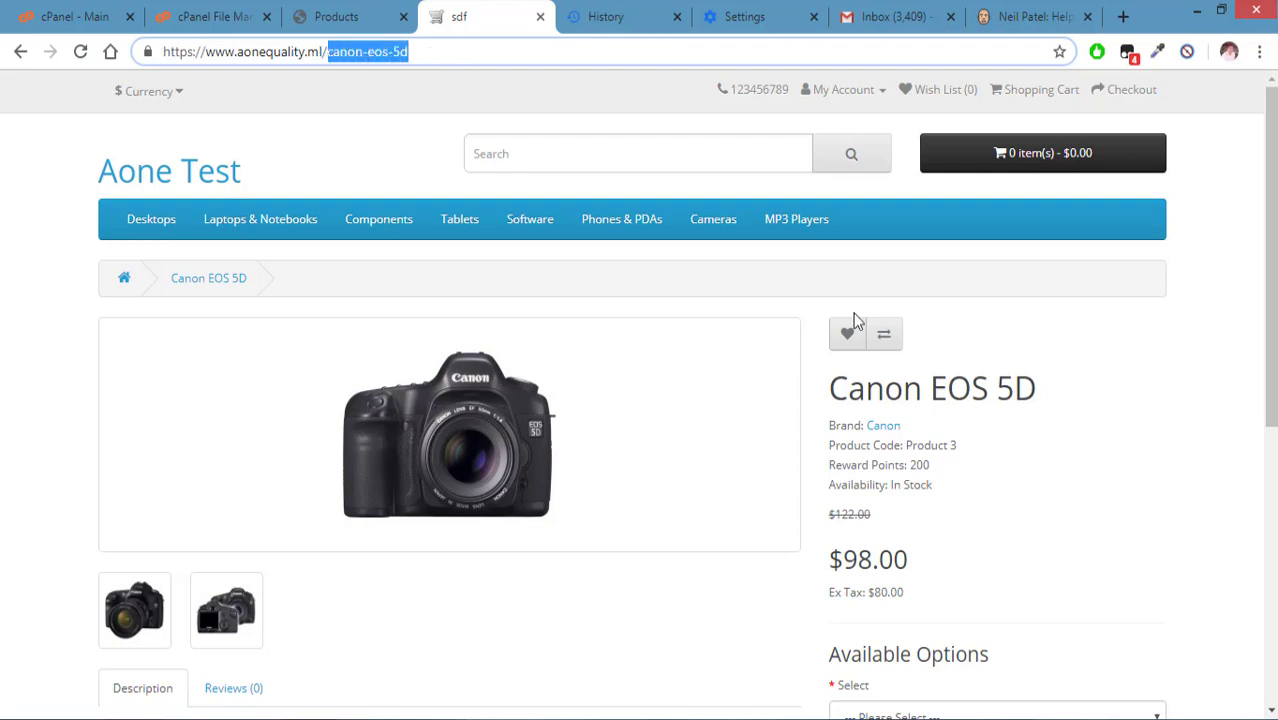
click(1196, 446)
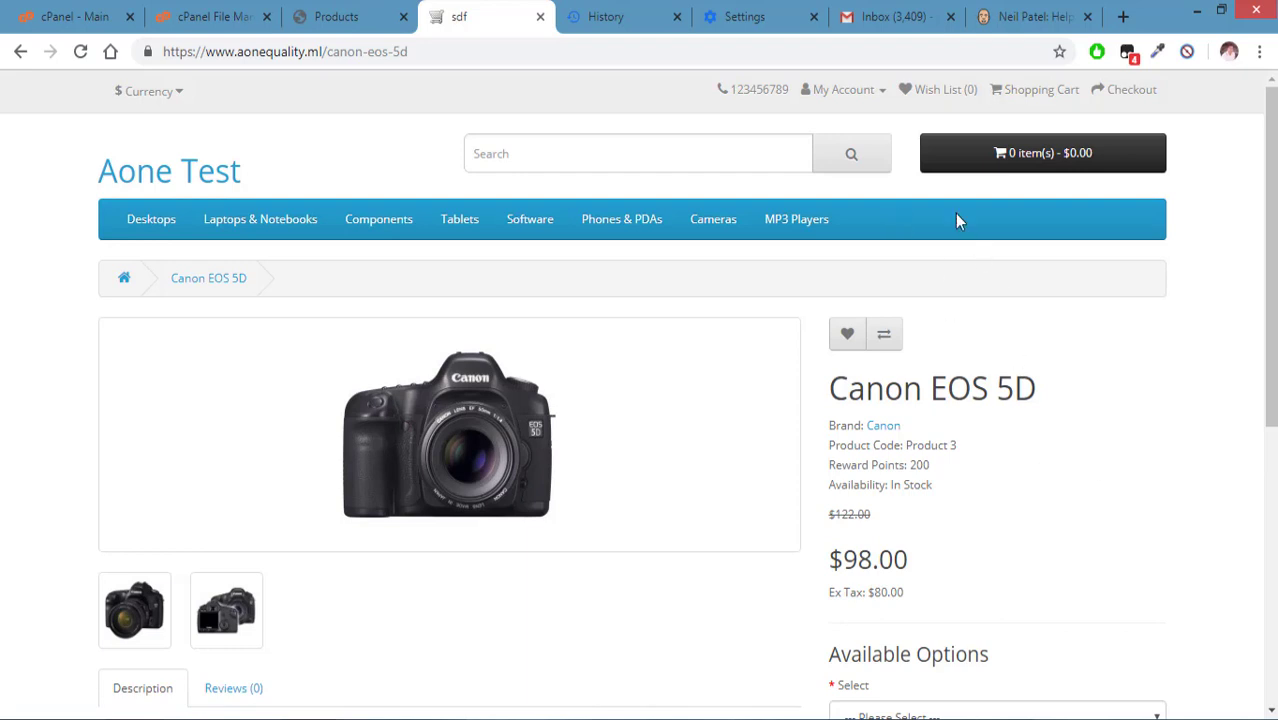
Open a new blank browser tab.
click(1122, 16)
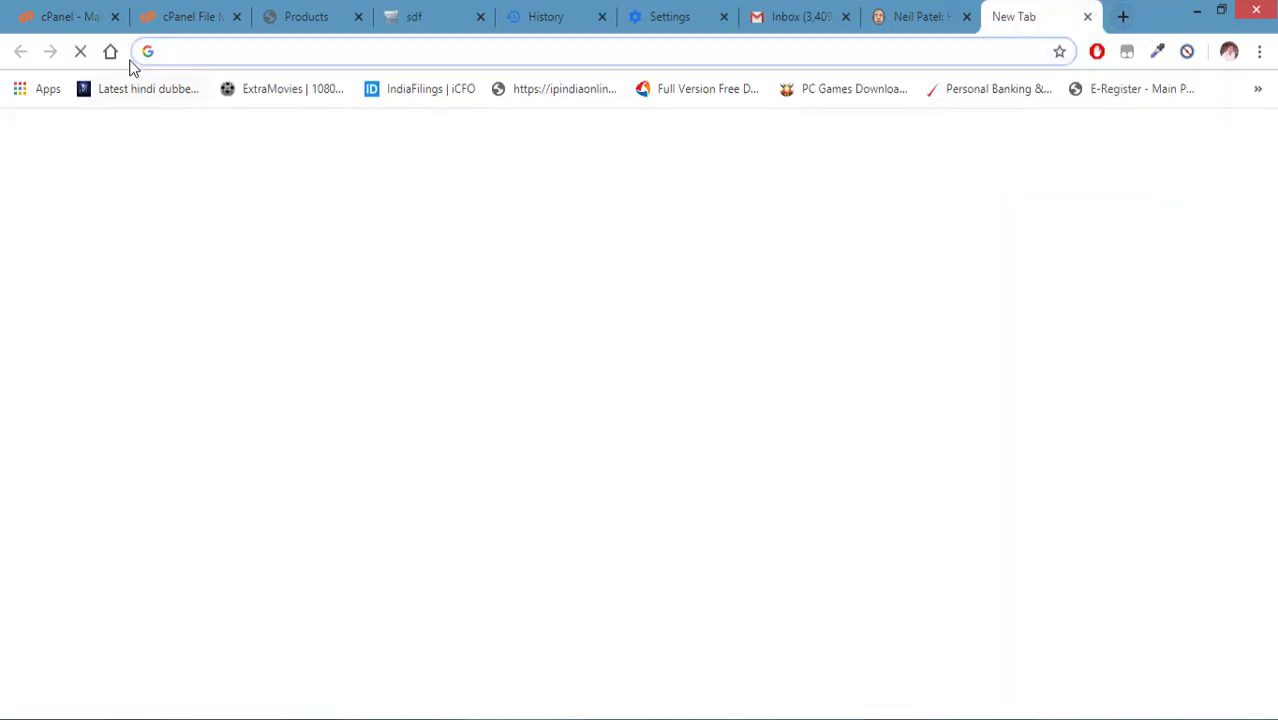